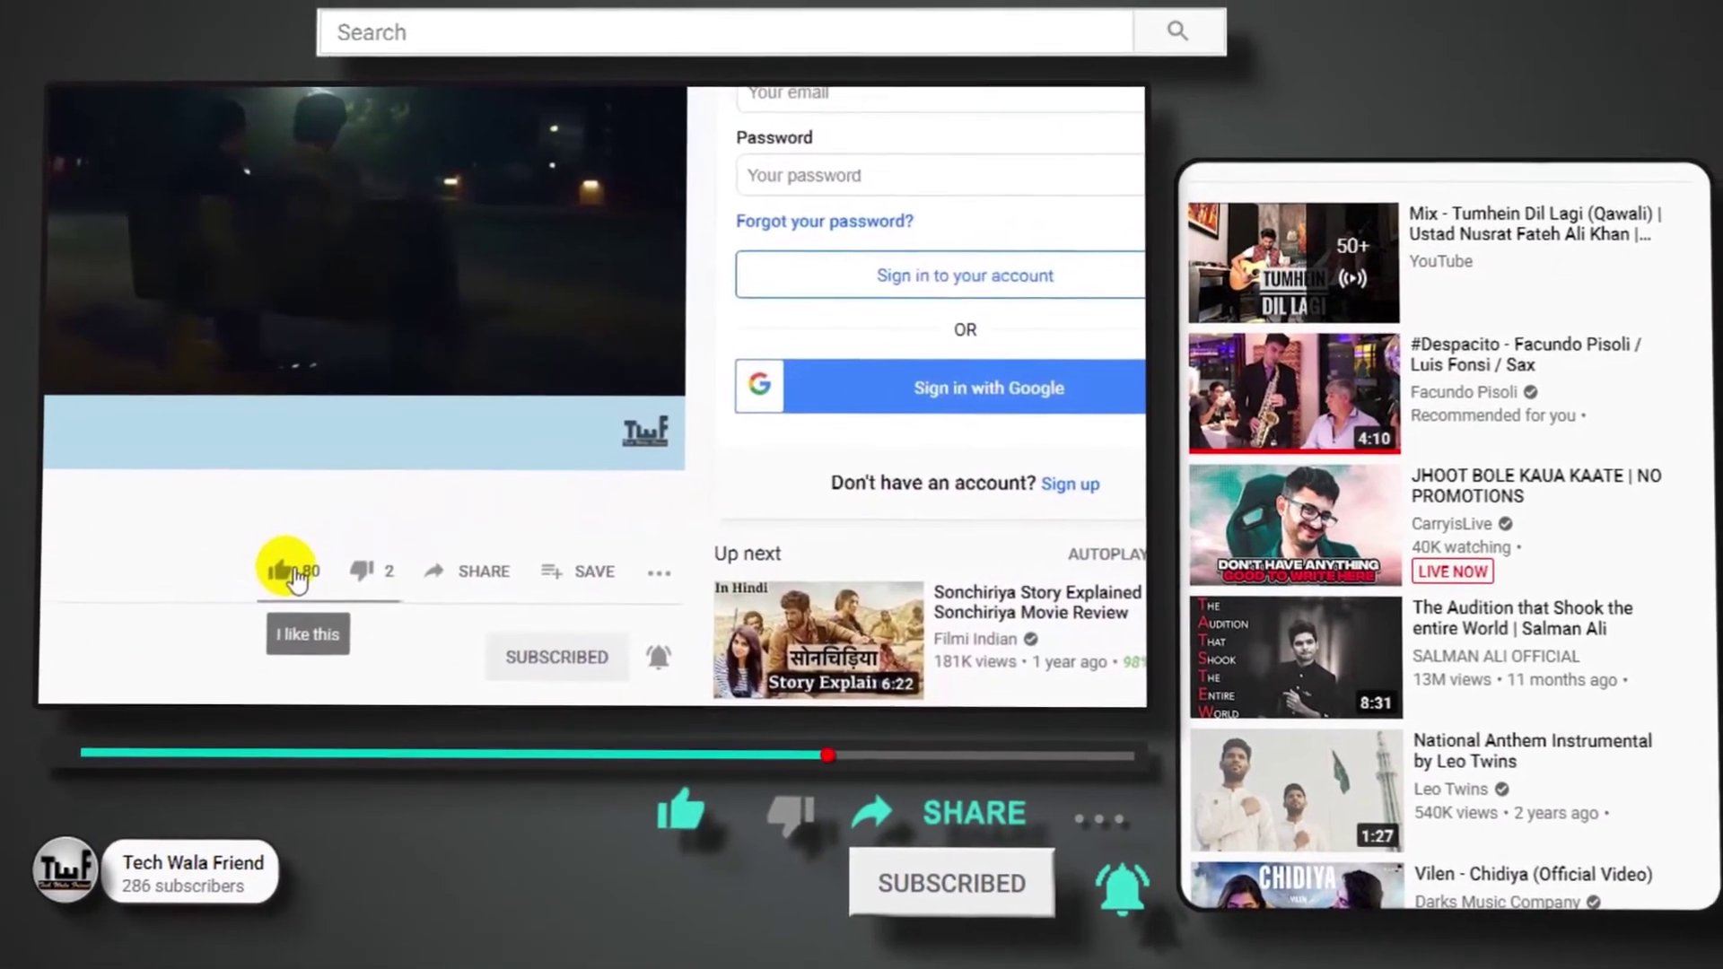
left_click(294, 561)
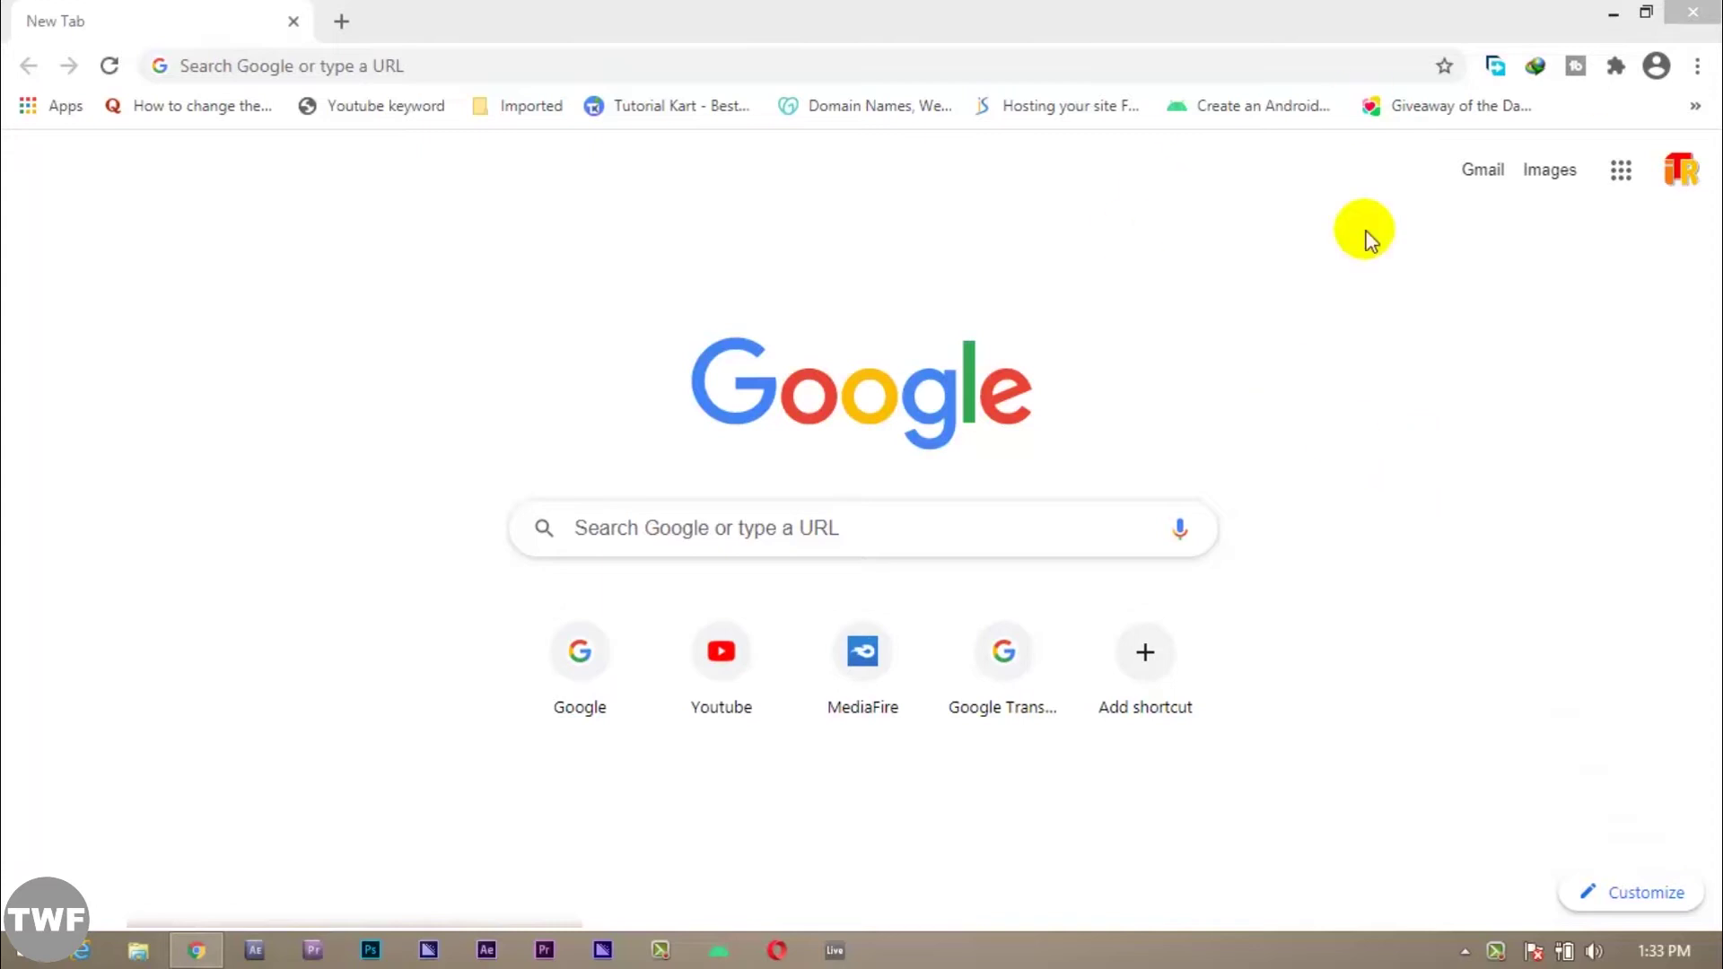
left_click(772, 179)
left_click(381, 71)
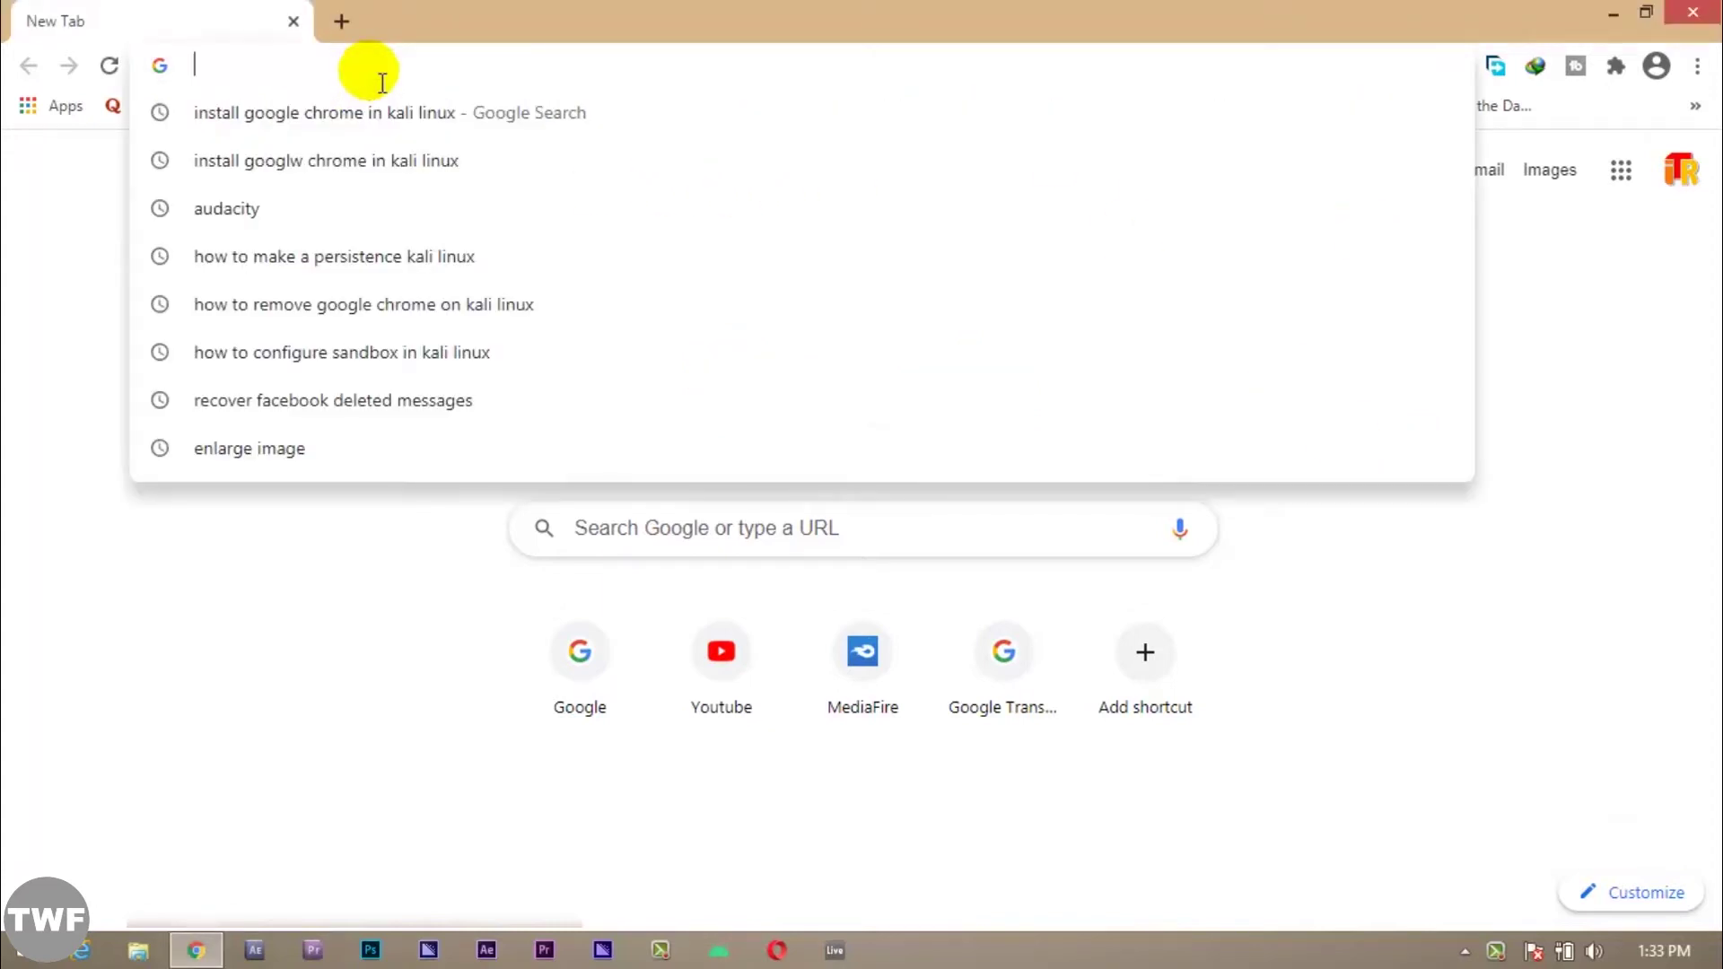
type("www.")
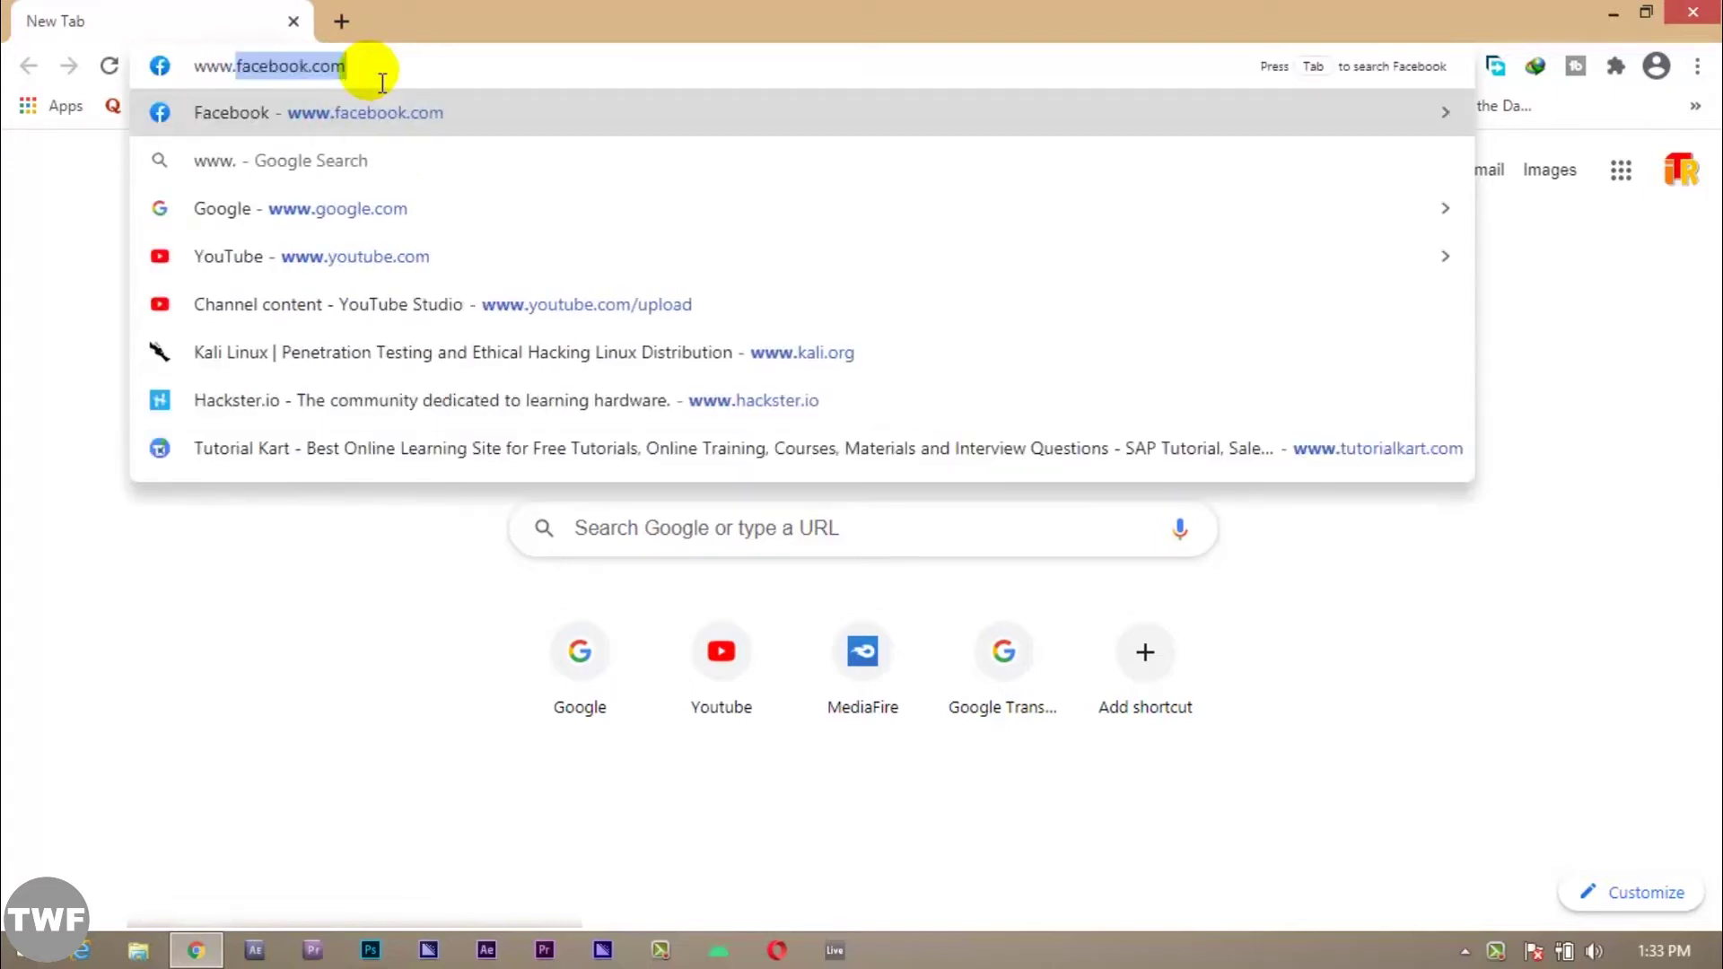
type("google.com")
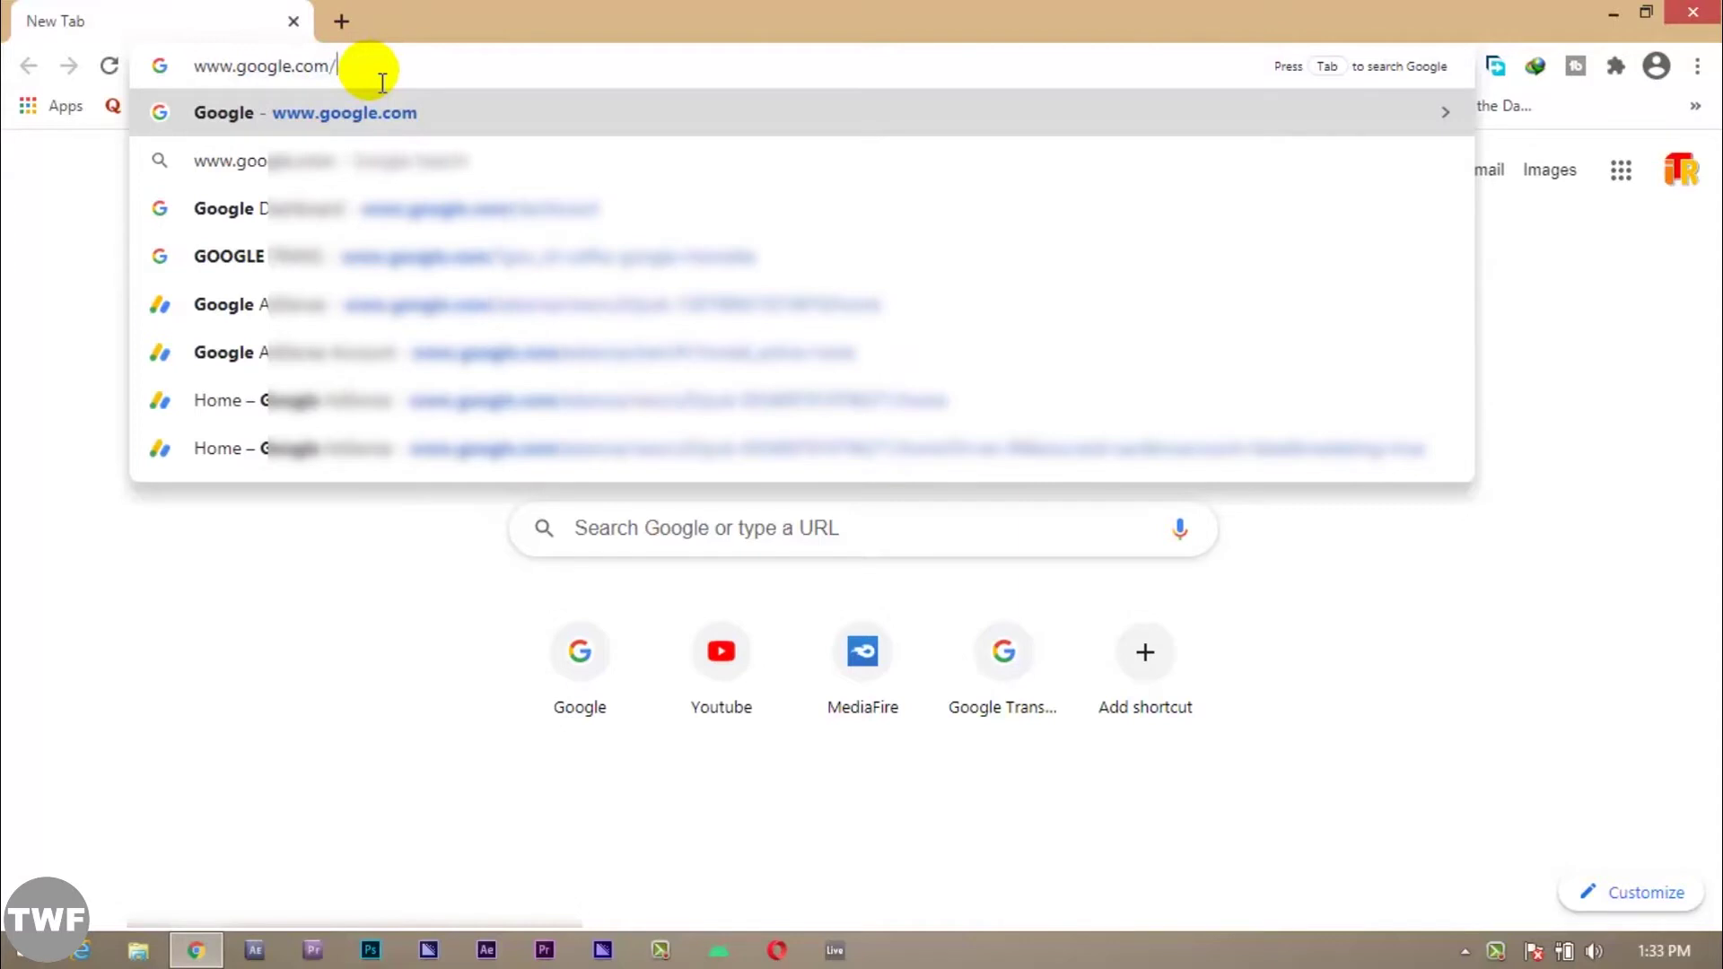
type("/ad")
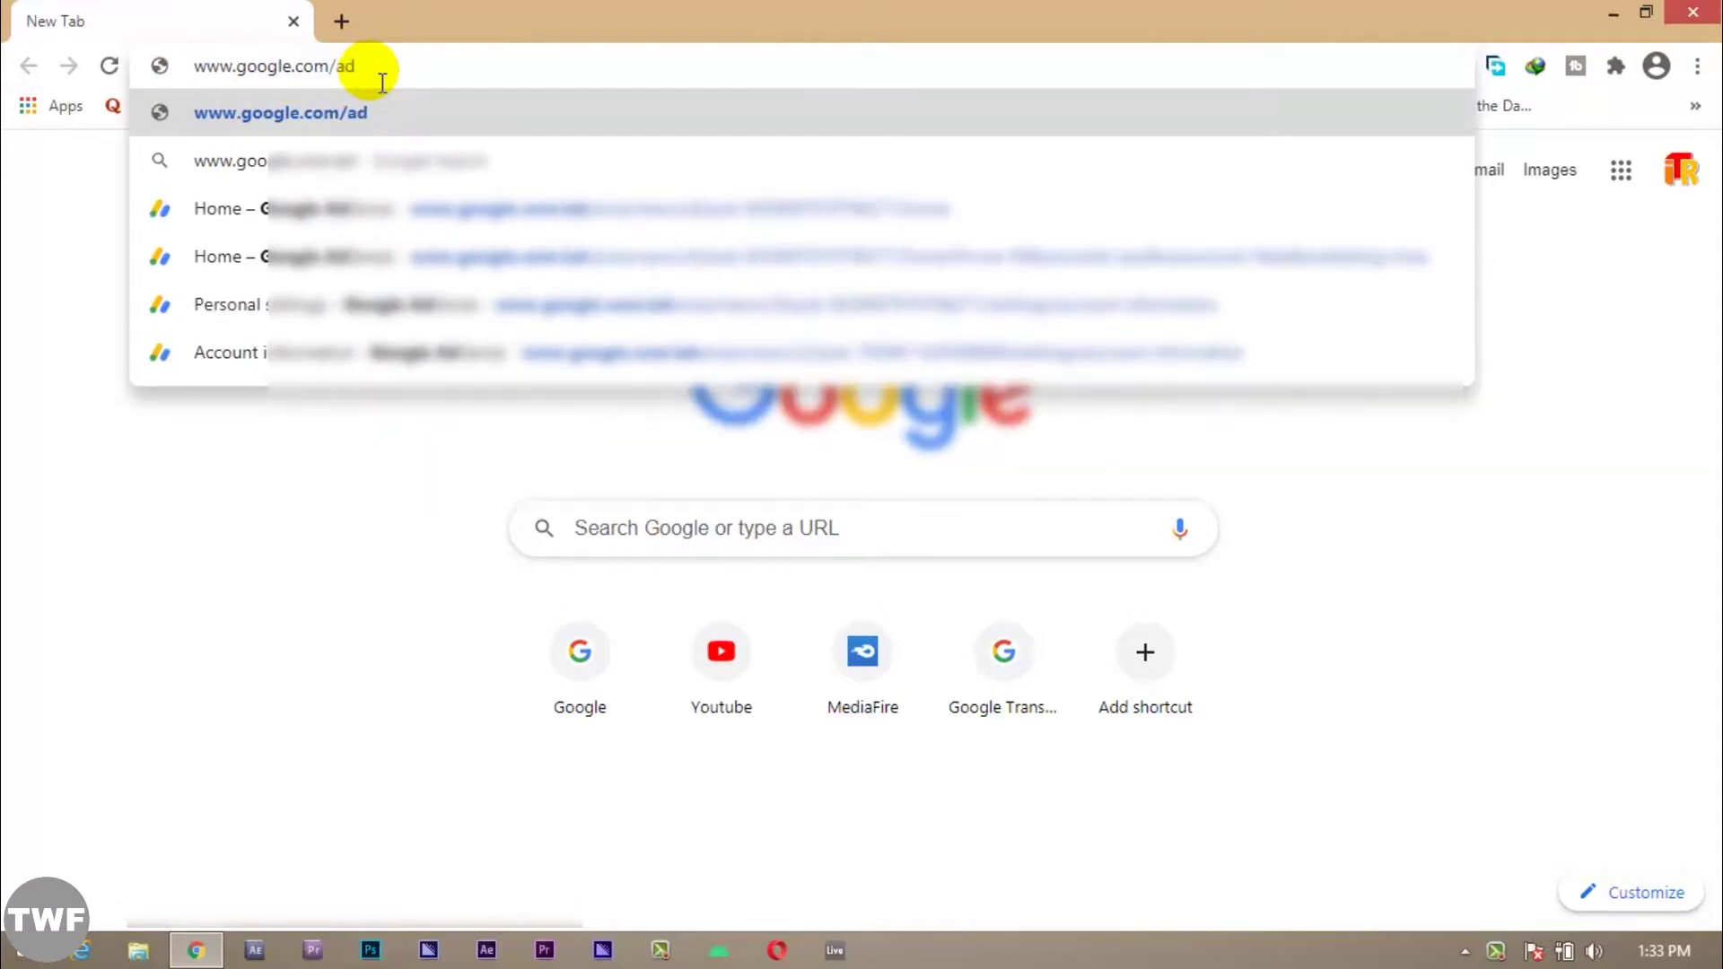
type("sense")
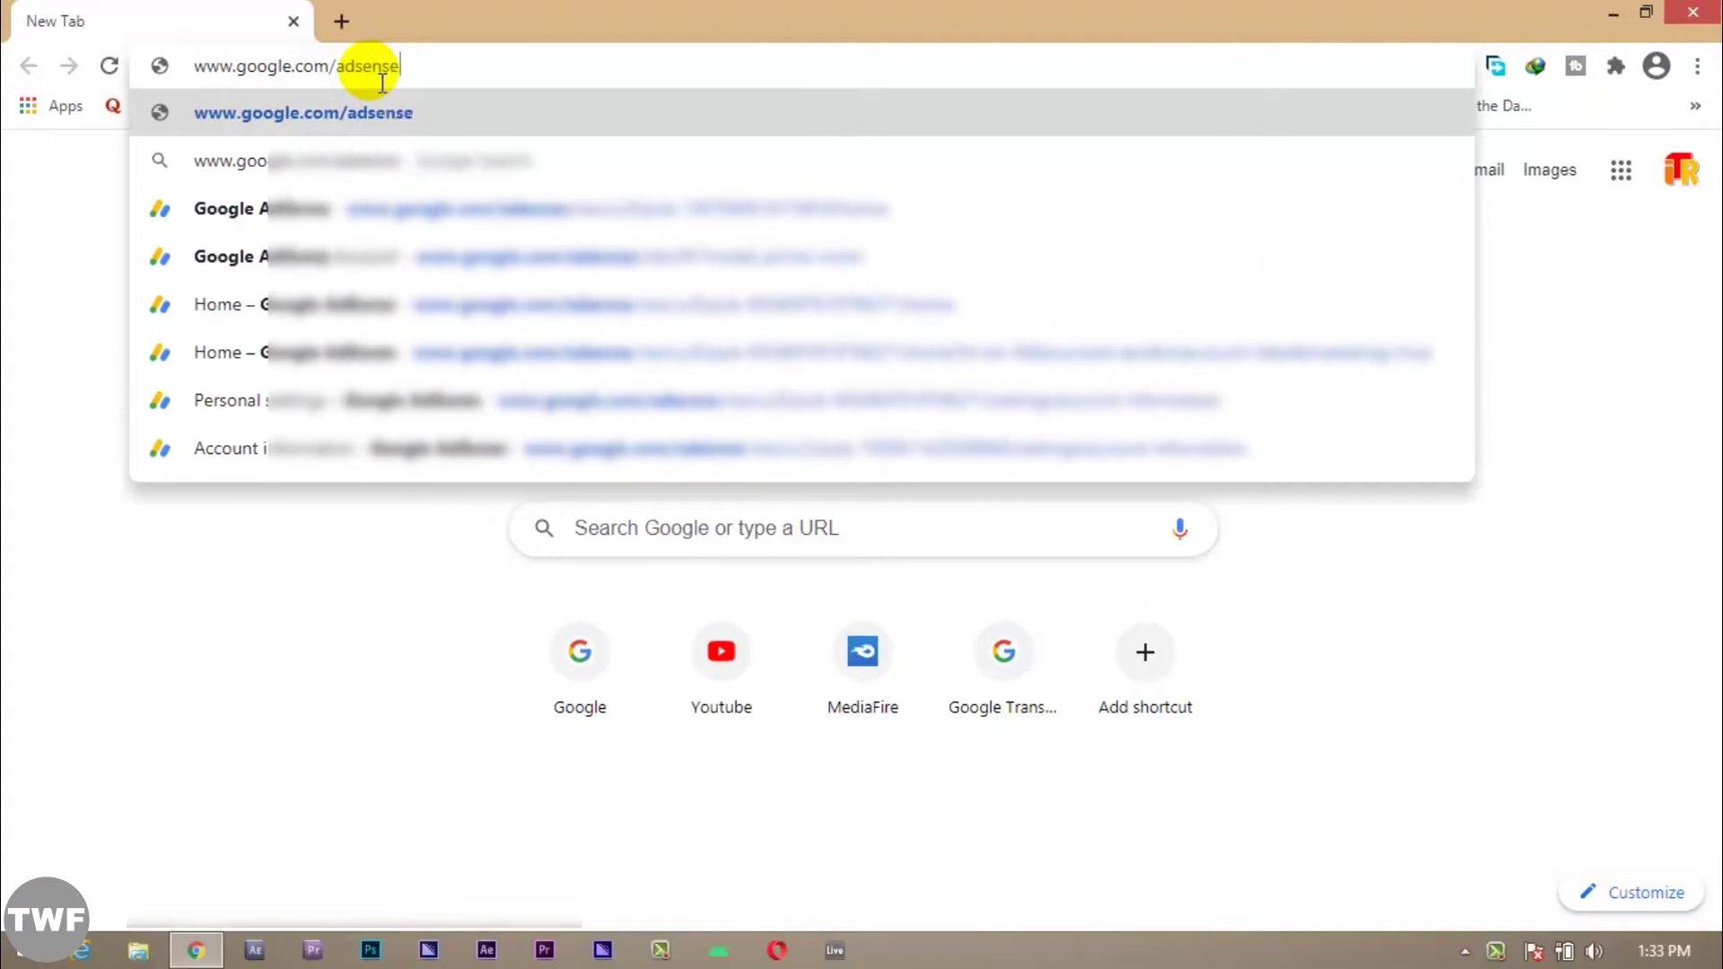
key("Return")
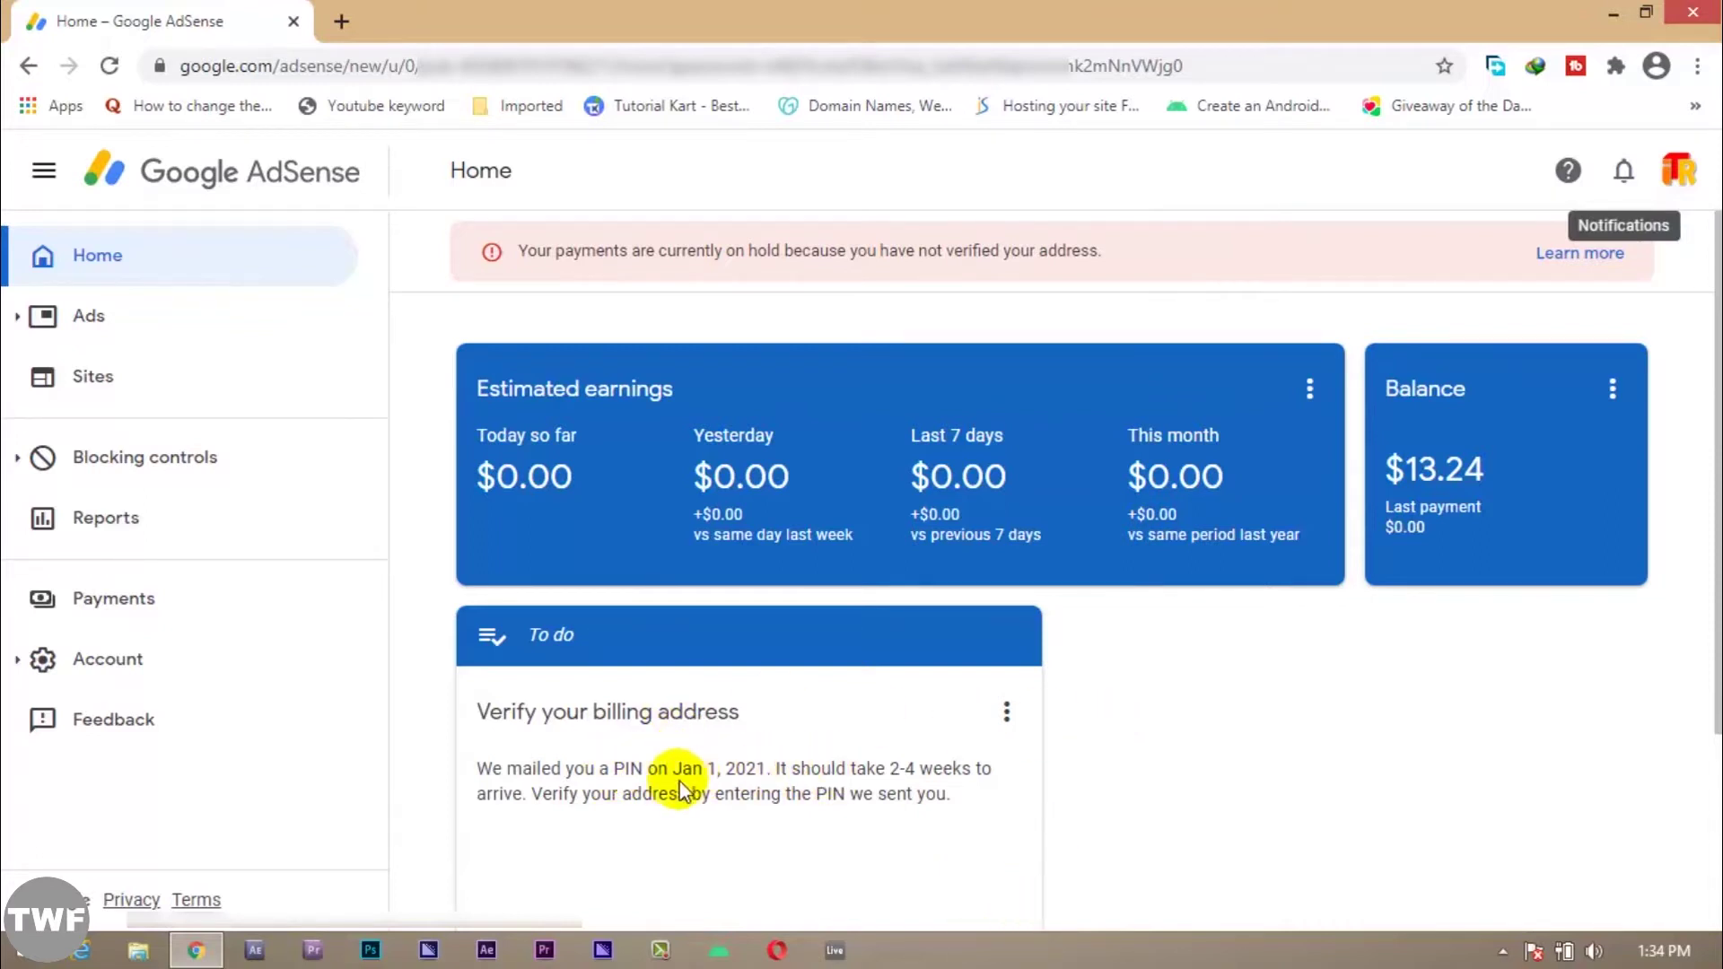
Step: Scroll down the AdSense Home page to the Verify your billing address card
scroll(866, 790, "down", 1)
scroll(864, 772, "down", 2)
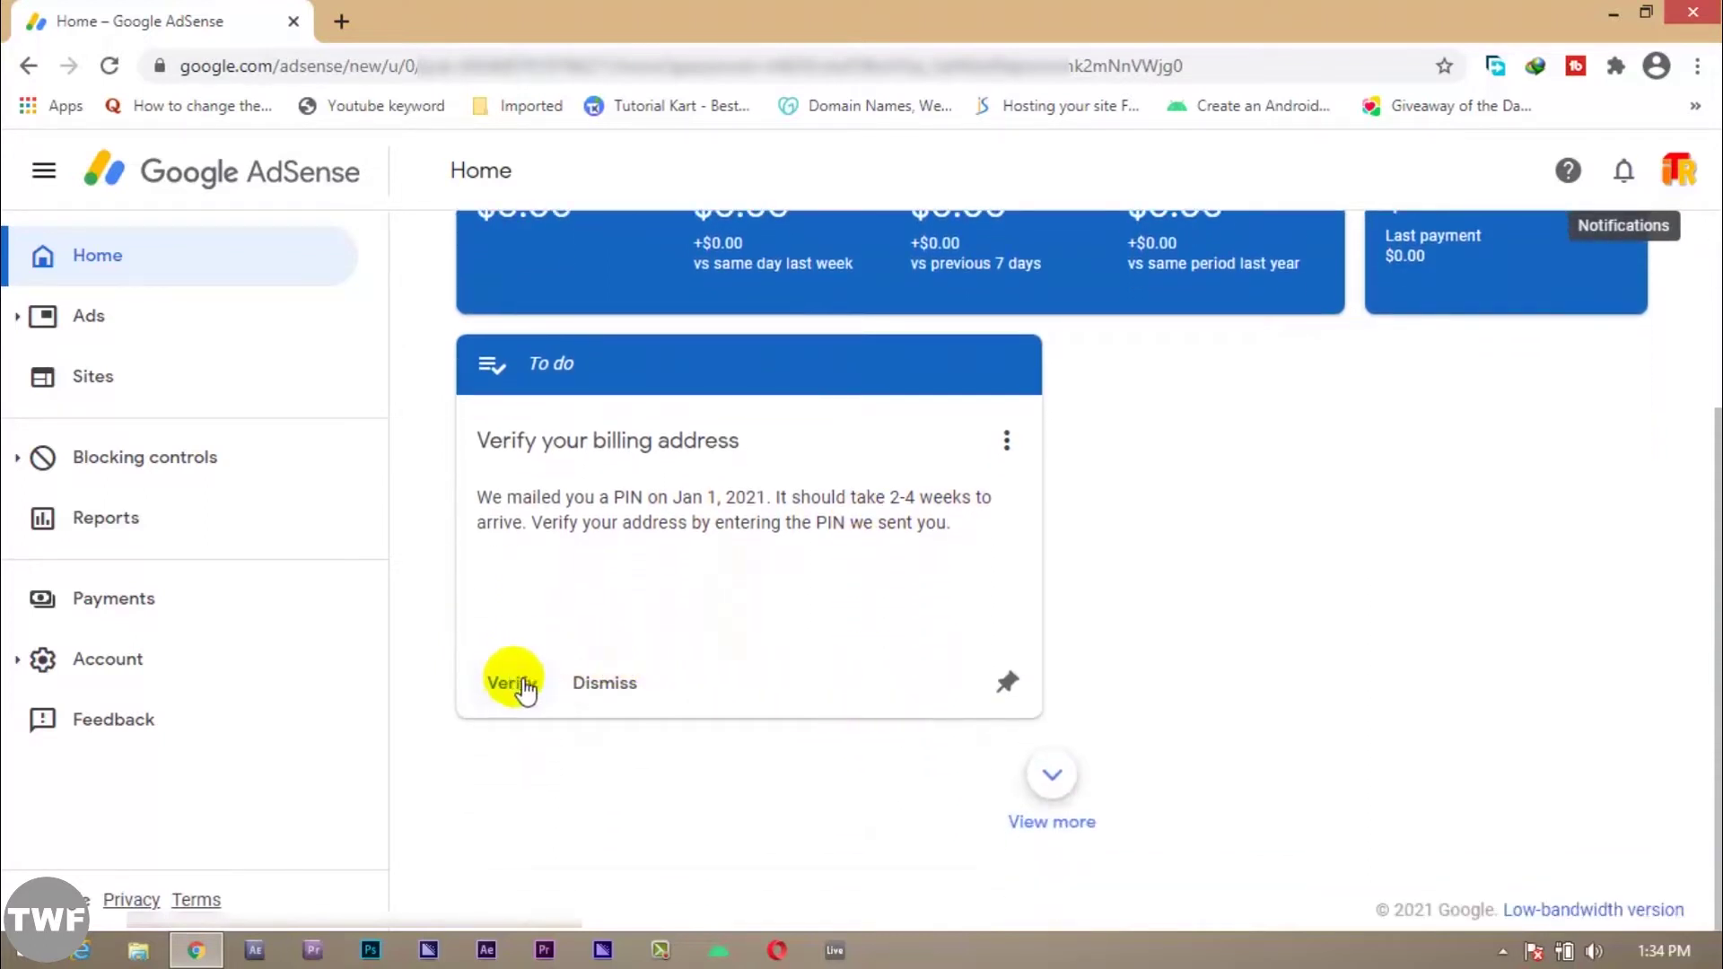
Step: Verify the billing address by submitting the 6-digit mailed PIN, then return to the top
left_click(510, 684)
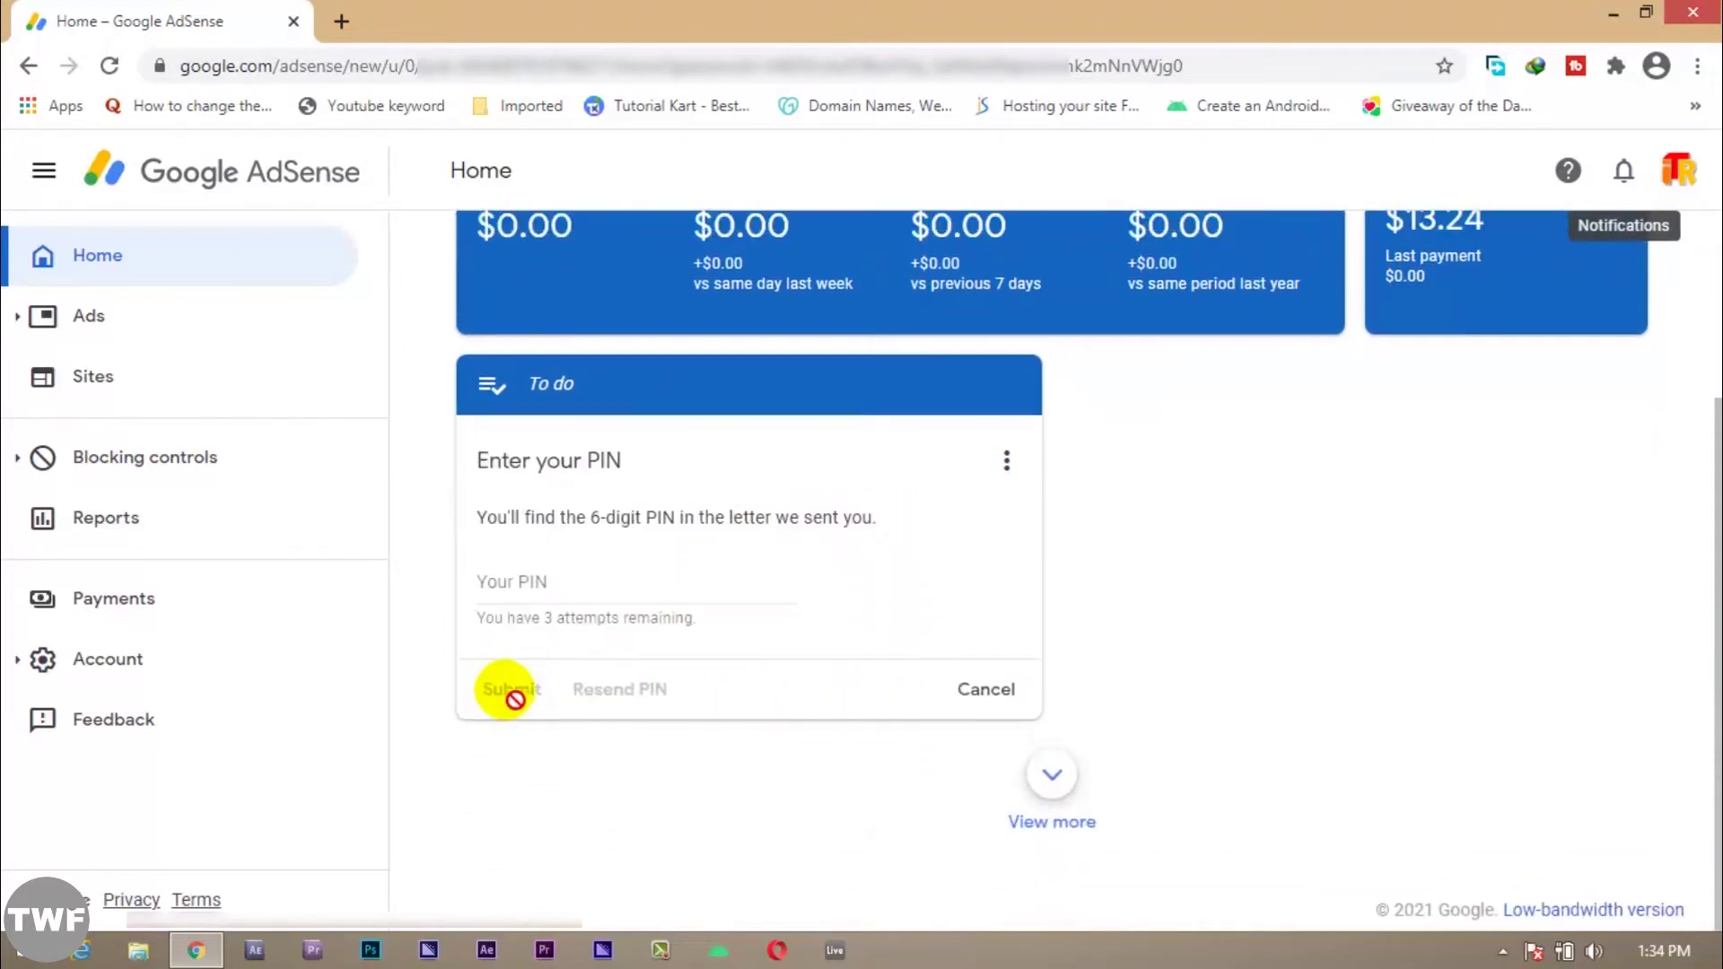
left_click(551, 584)
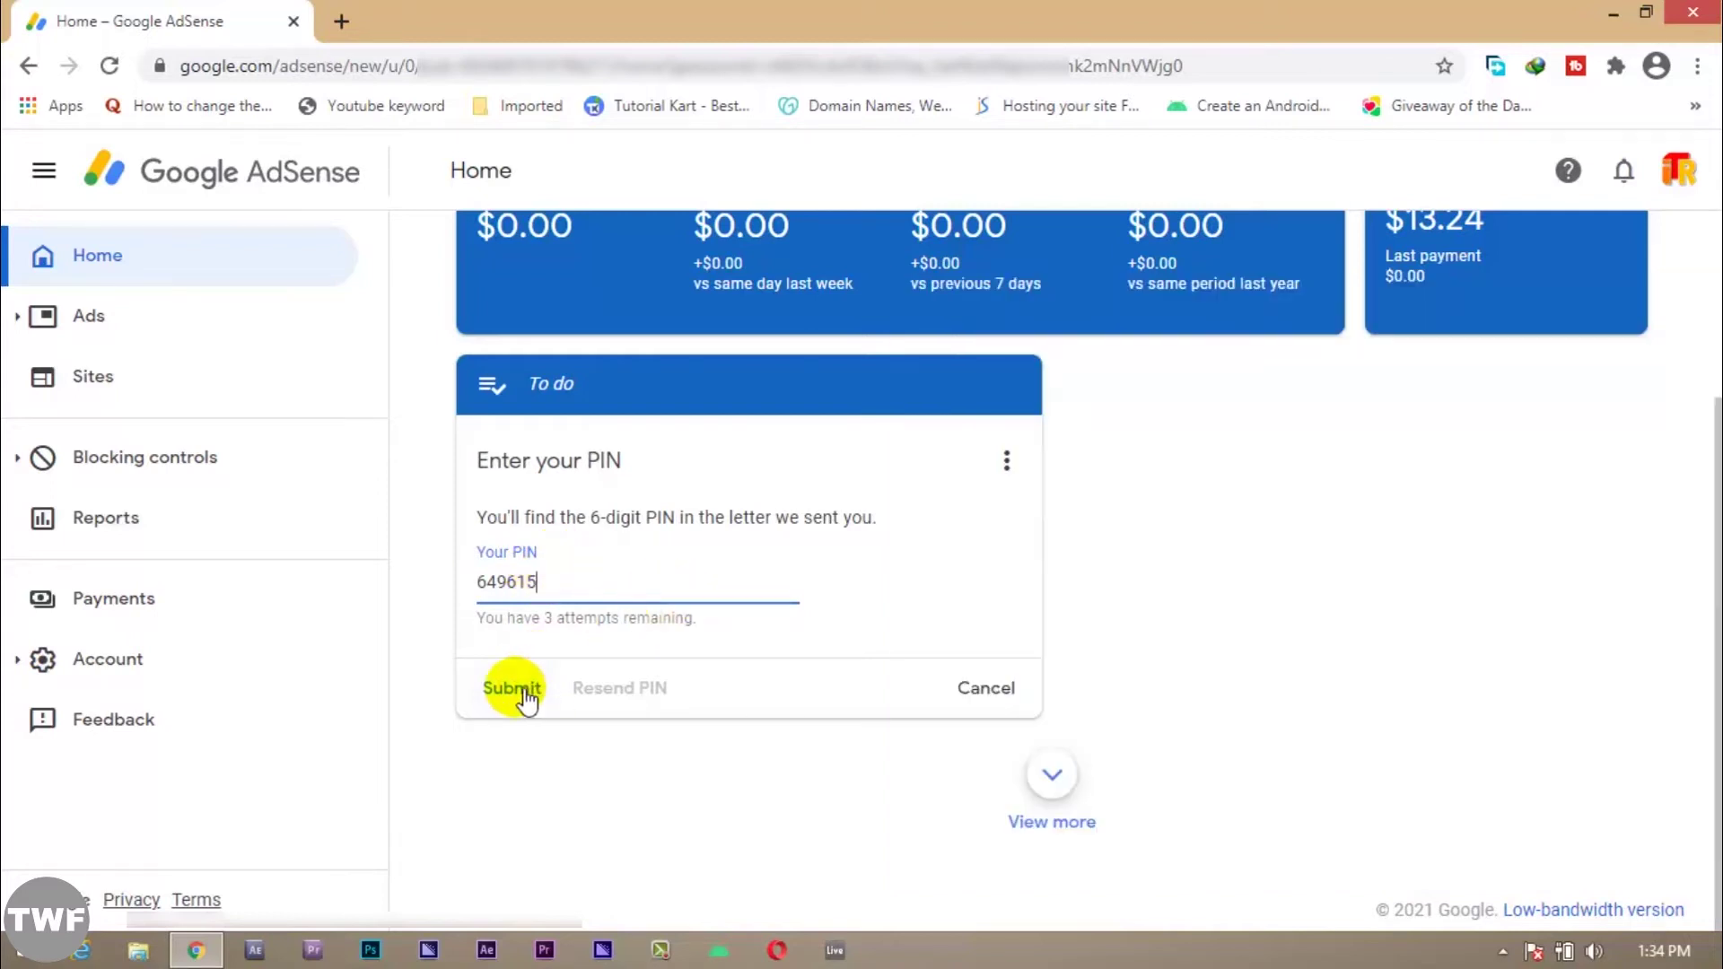
left_click(513, 688)
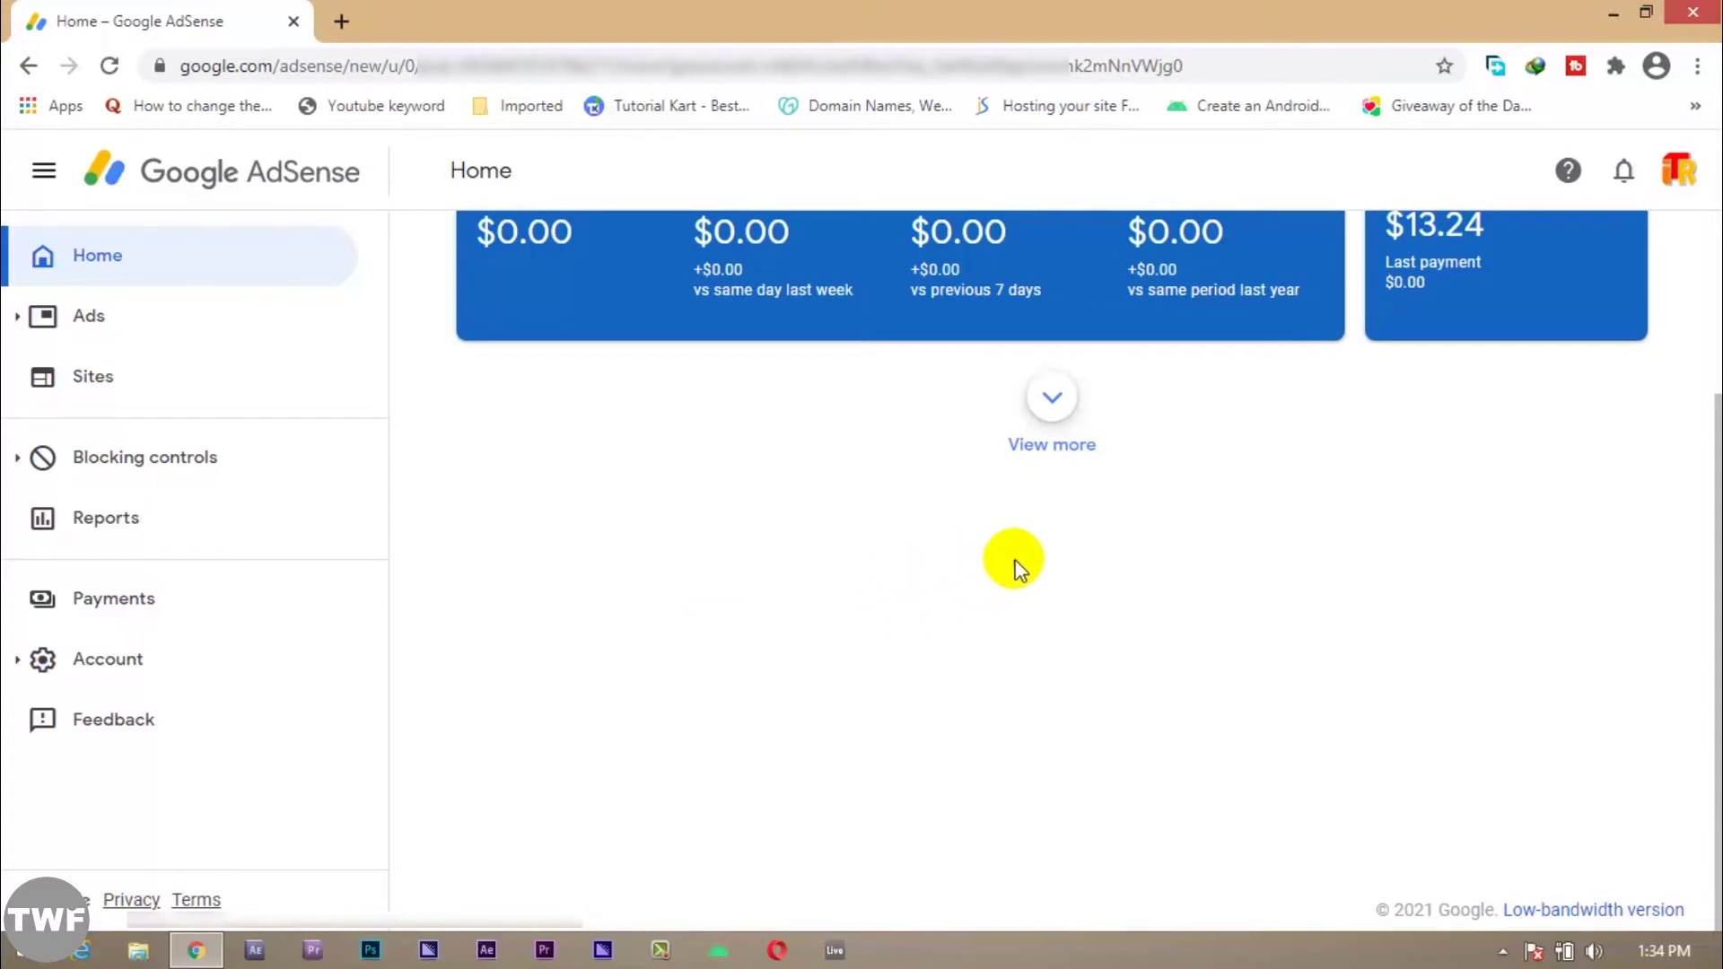
scroll(1221, 534, "up", 3)
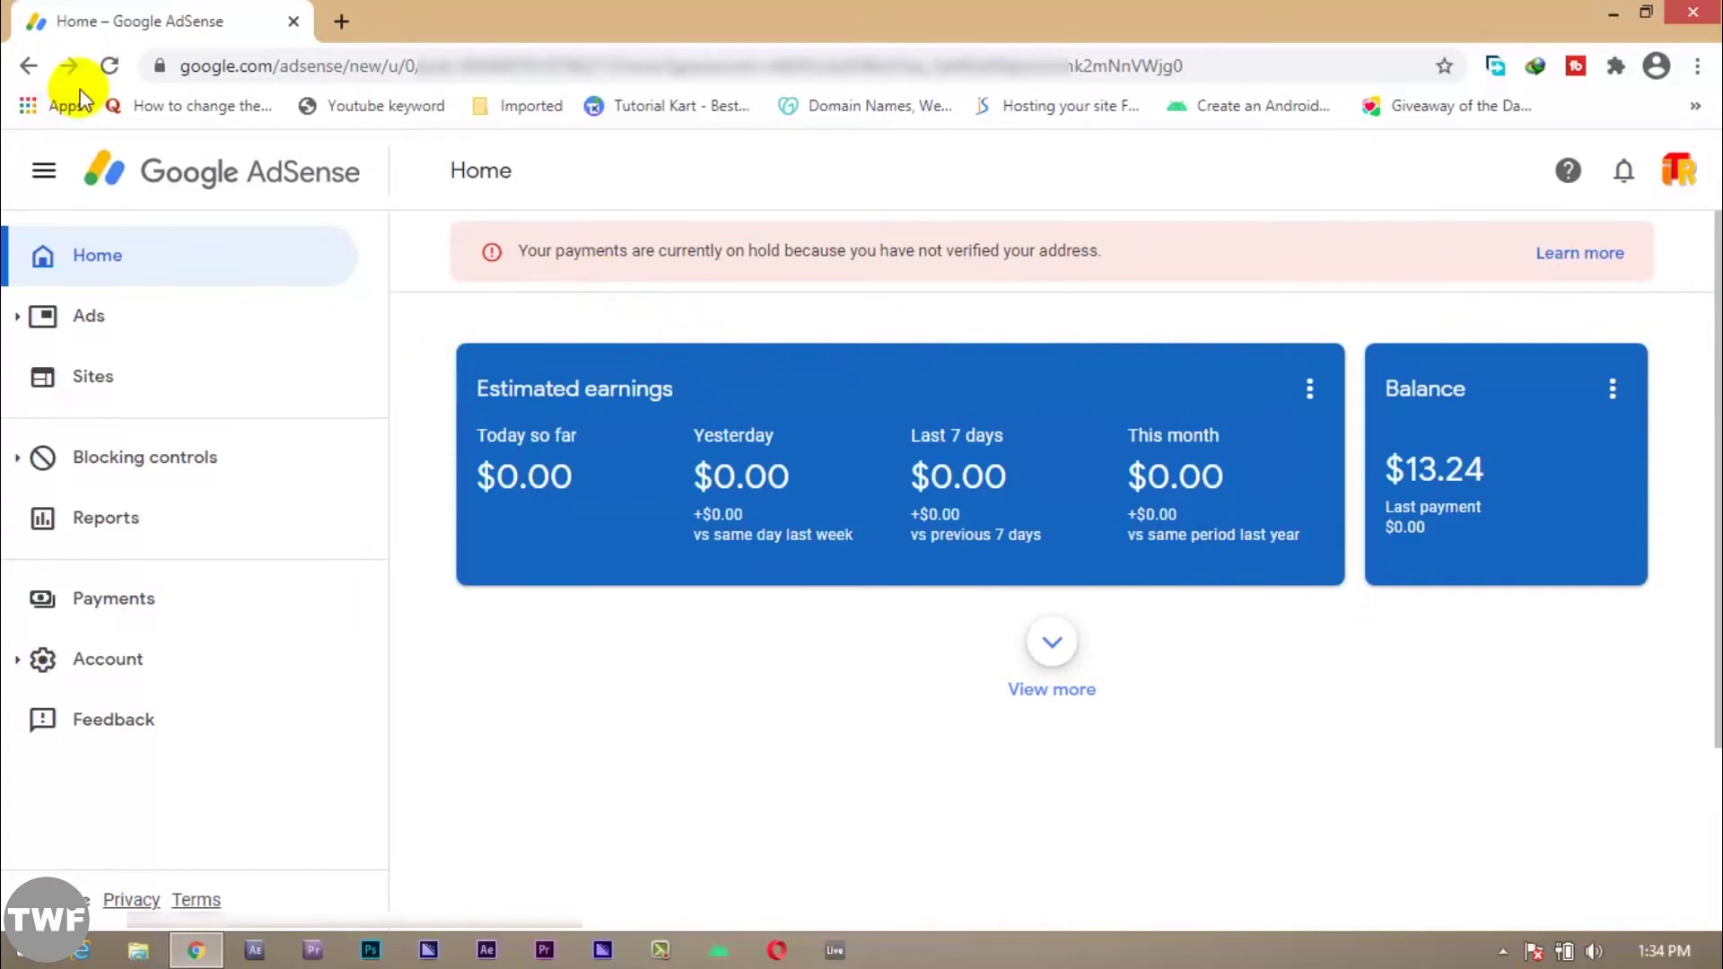
Step: Reload AdSense and open Payments, showing $13.24 earned and no payment method
left_click(103, 71)
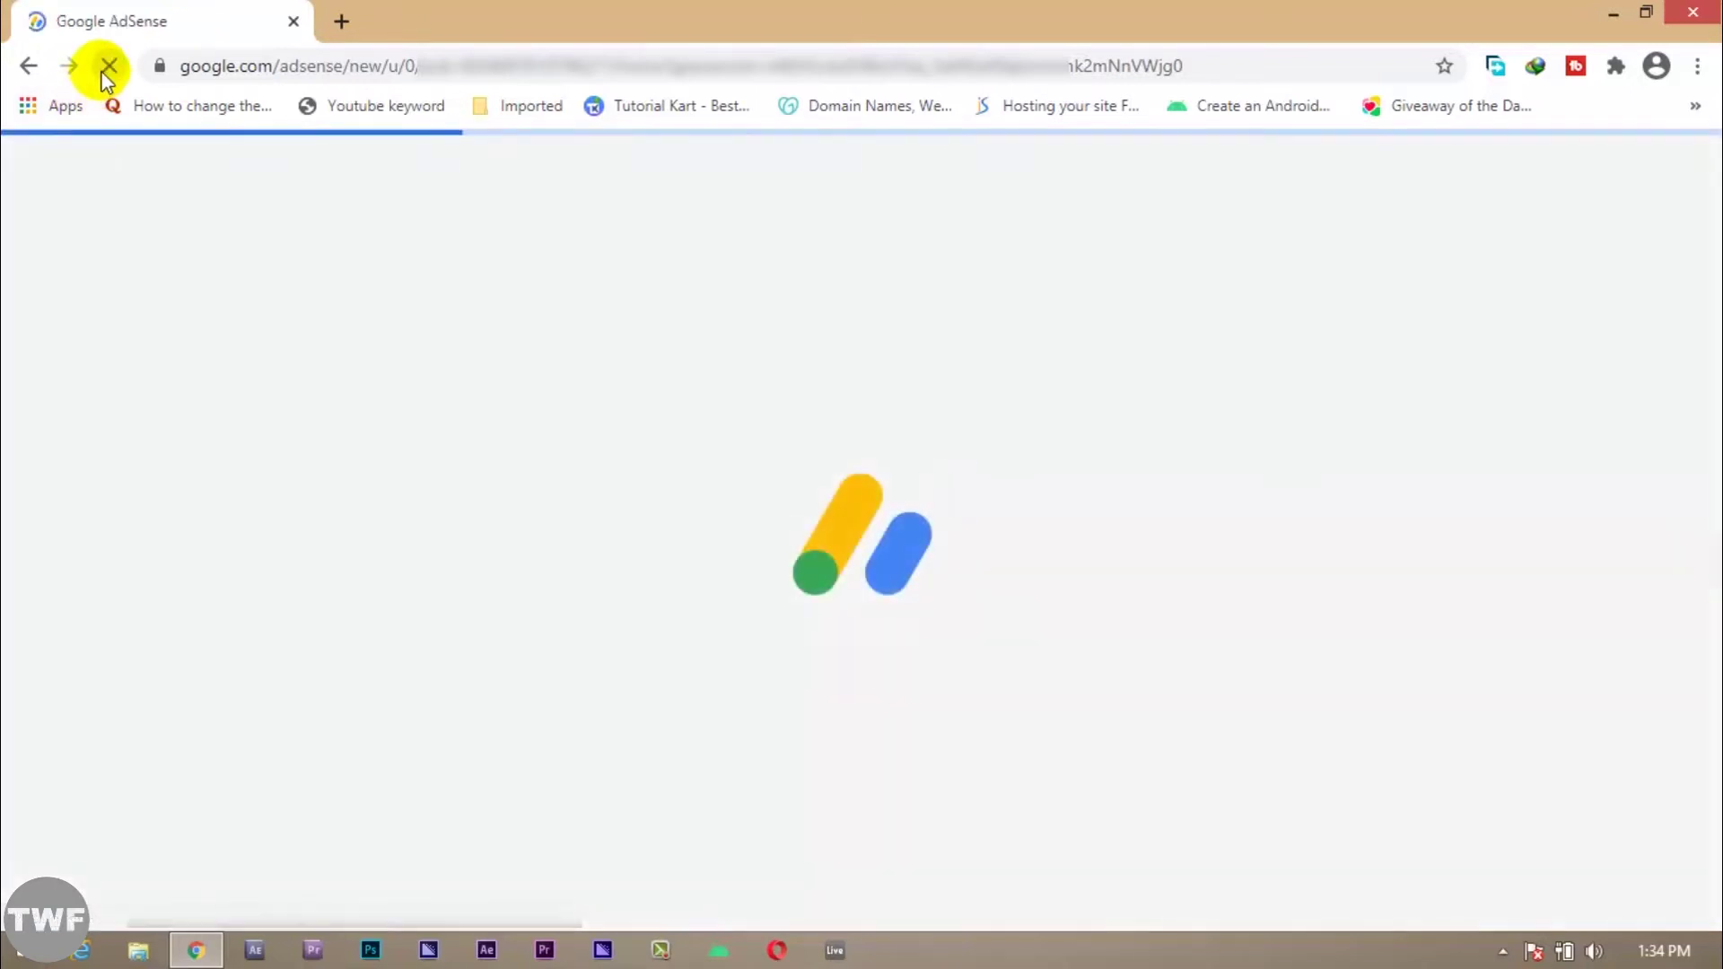
left_click(125, 598)
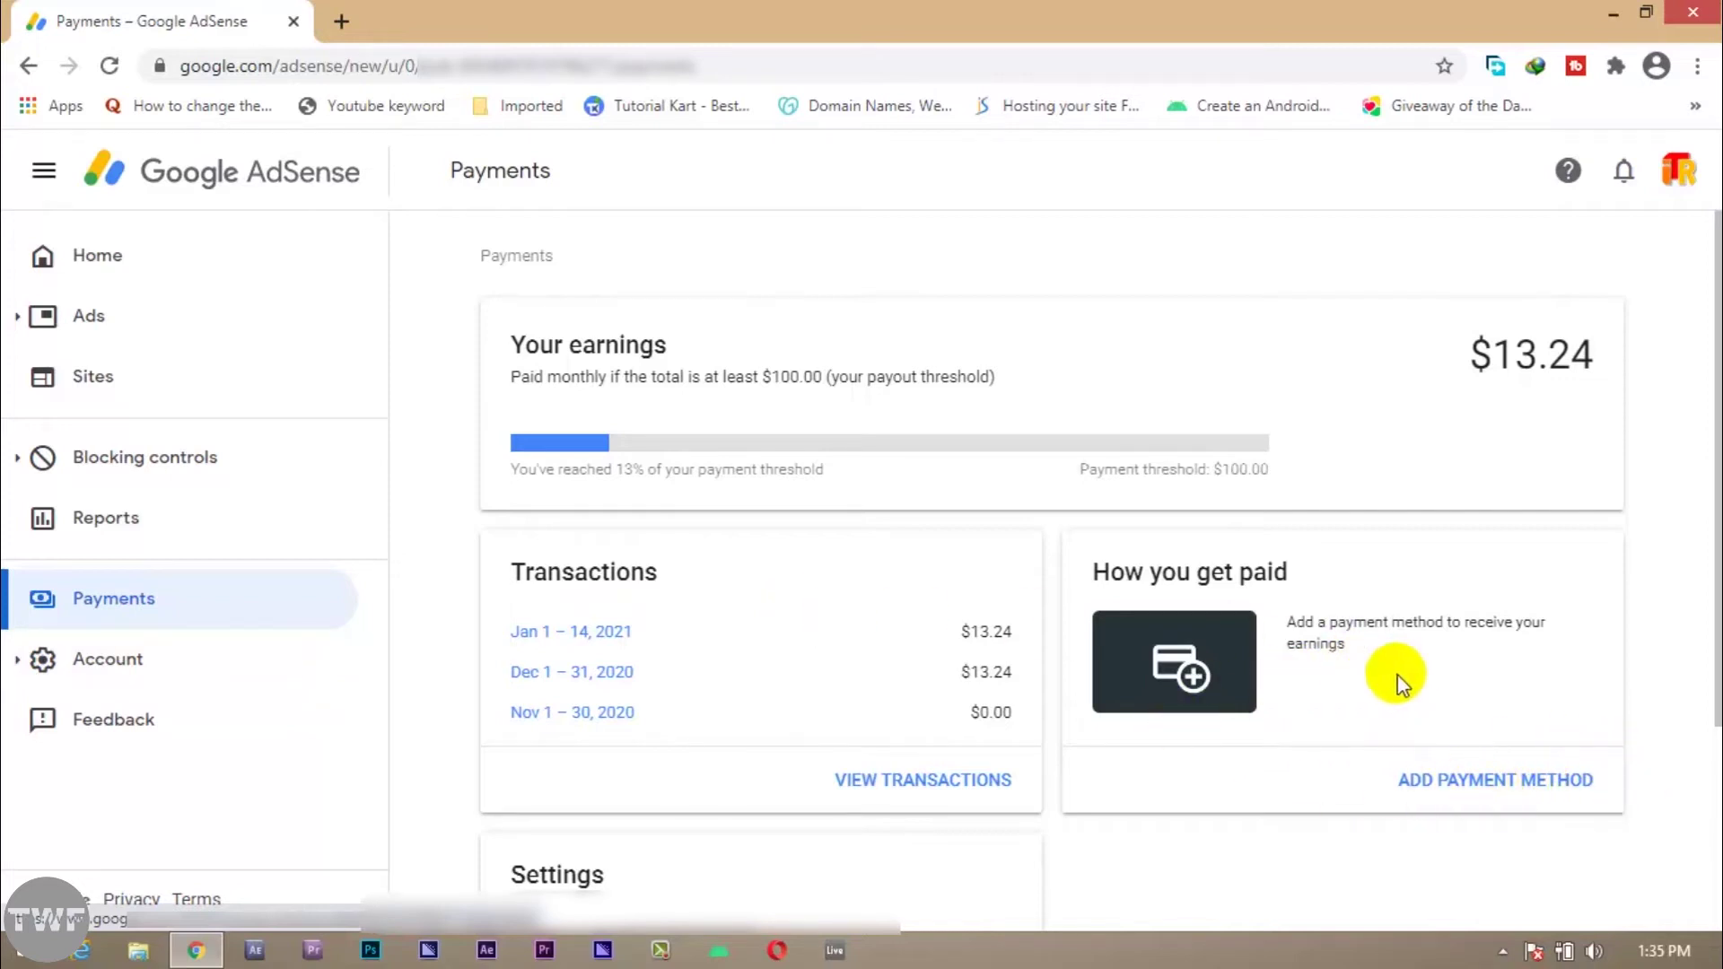
scroll(1377, 712, "down", 3)
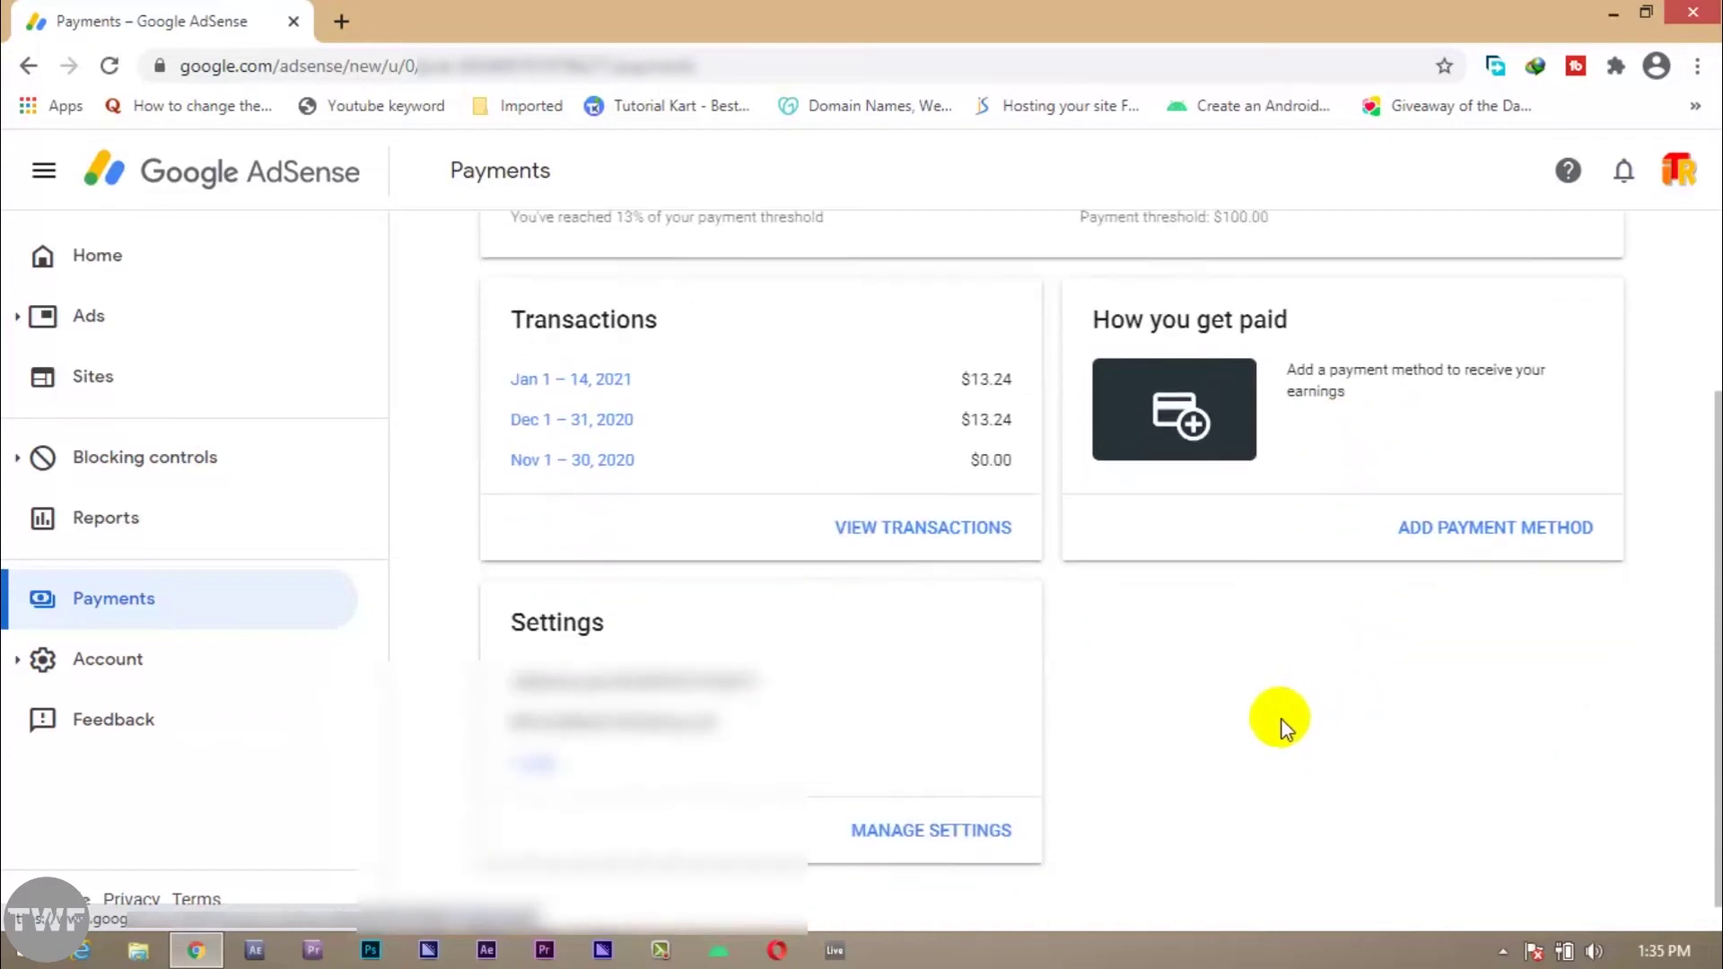
scroll(1476, 717, "up", 3)
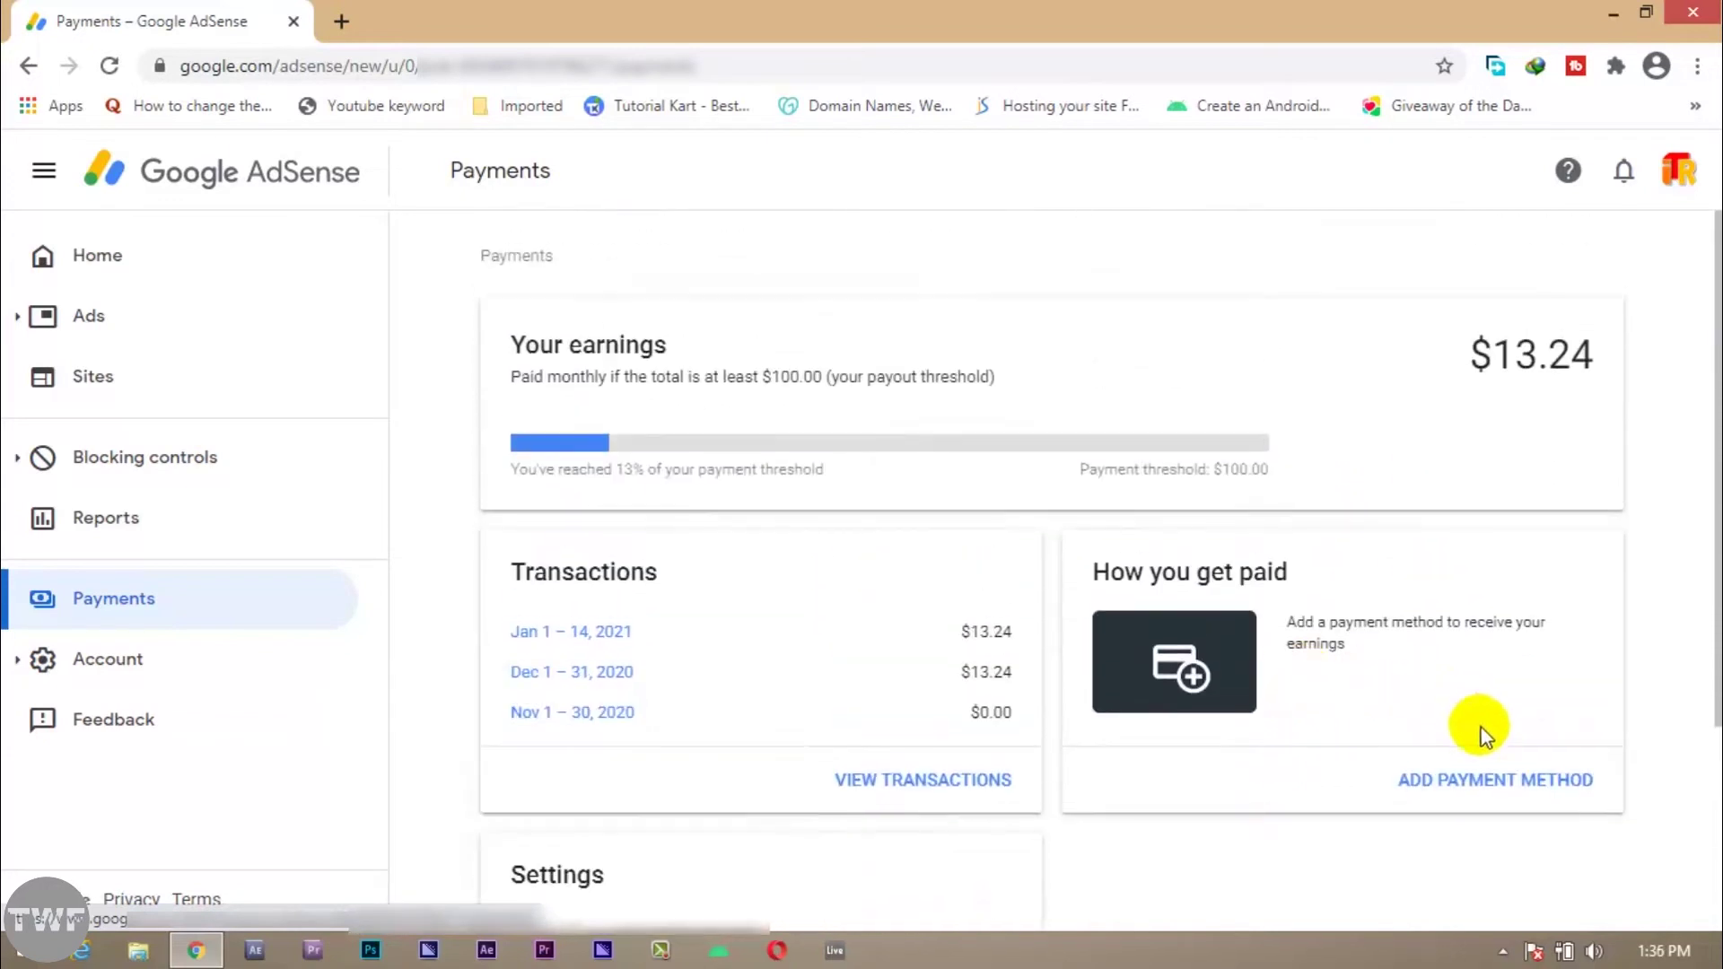
Step: Open the Add a payment method wire transfer form, dismissing the Balance options menu
left_click(1477, 783)
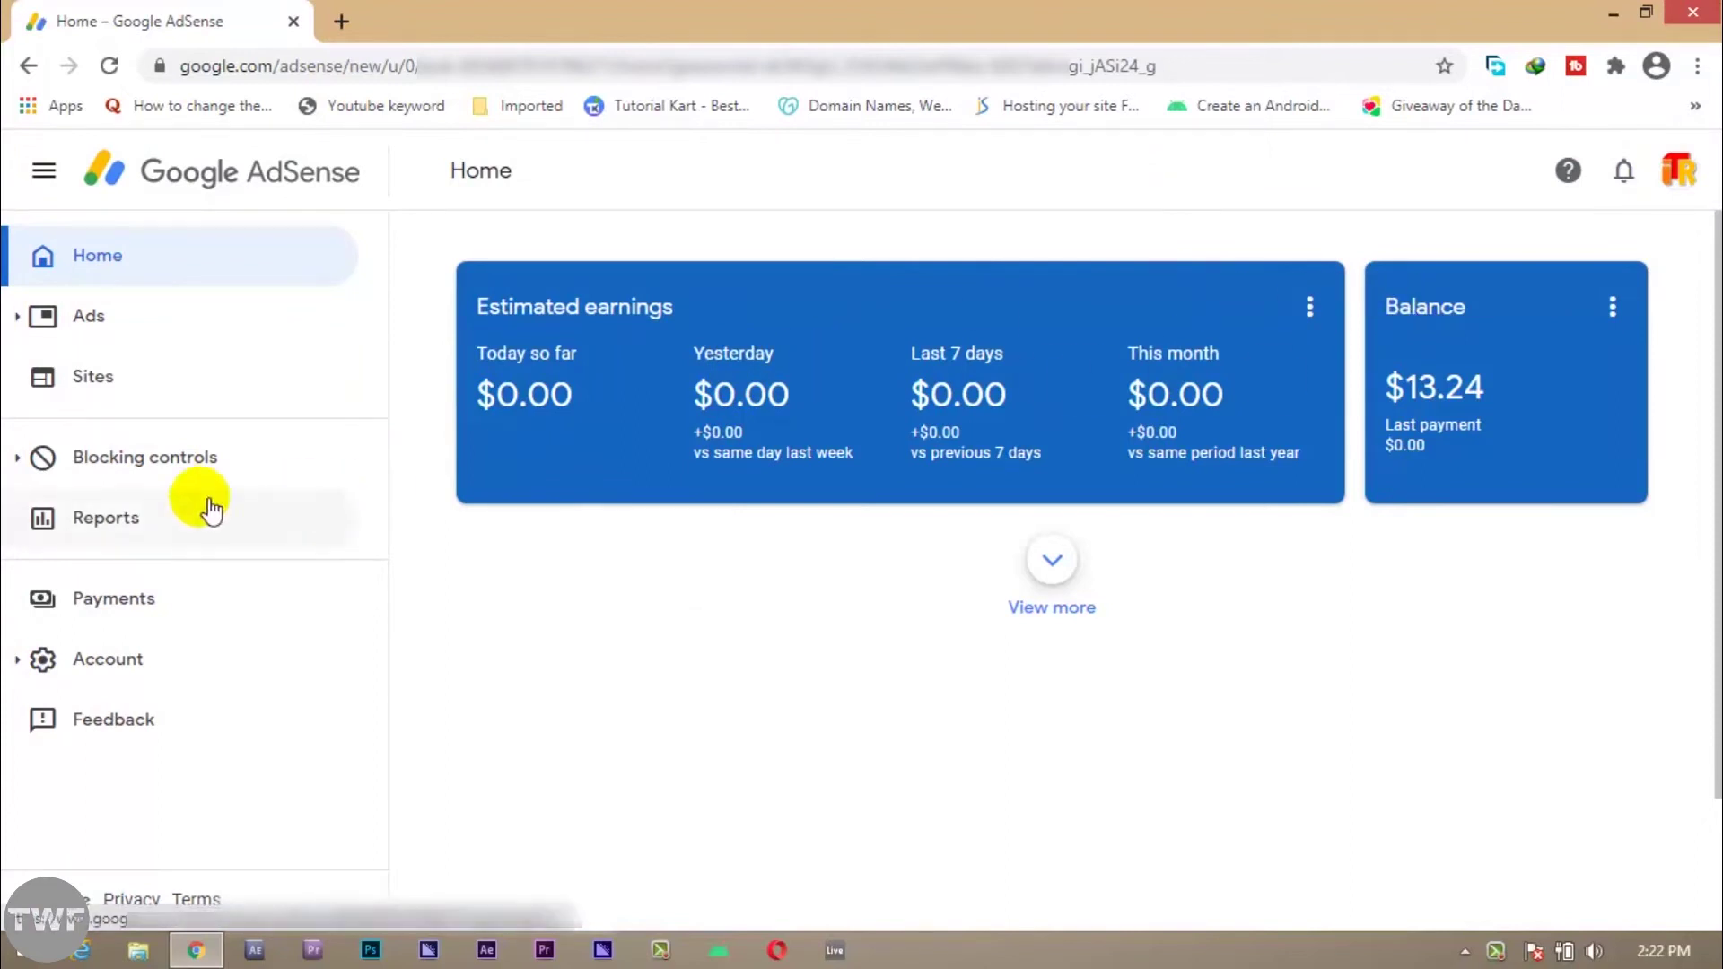
left_click(1615, 309)
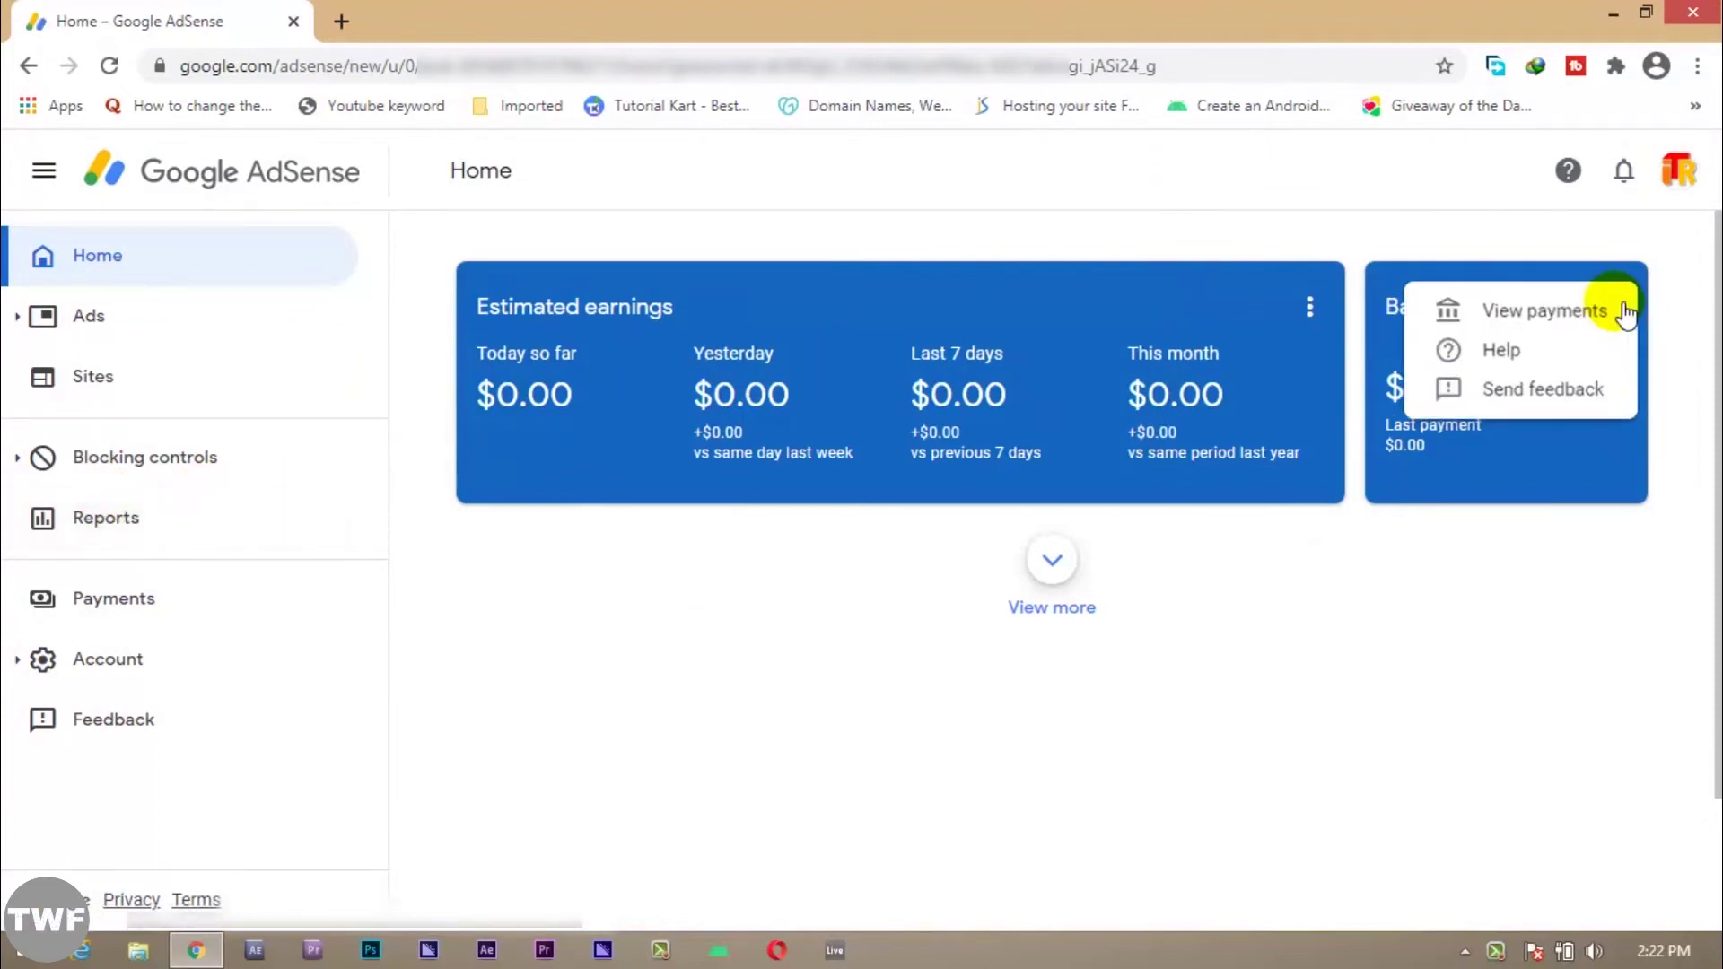
left_click(1690, 306)
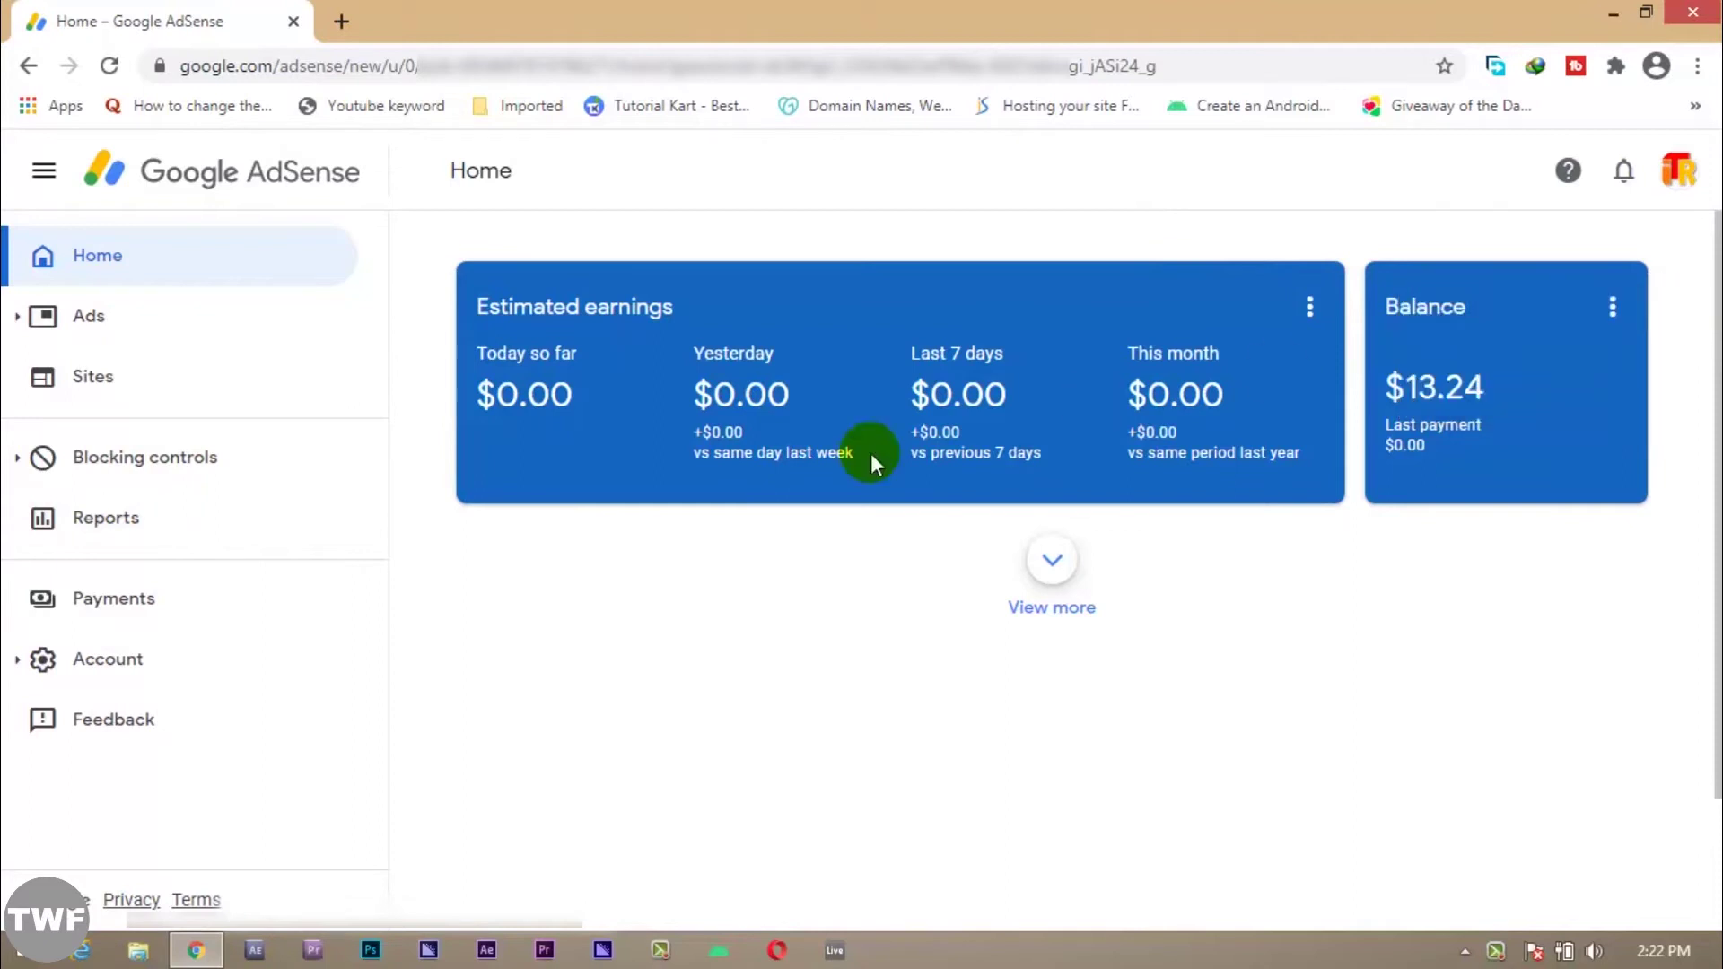
left_click(158, 607)
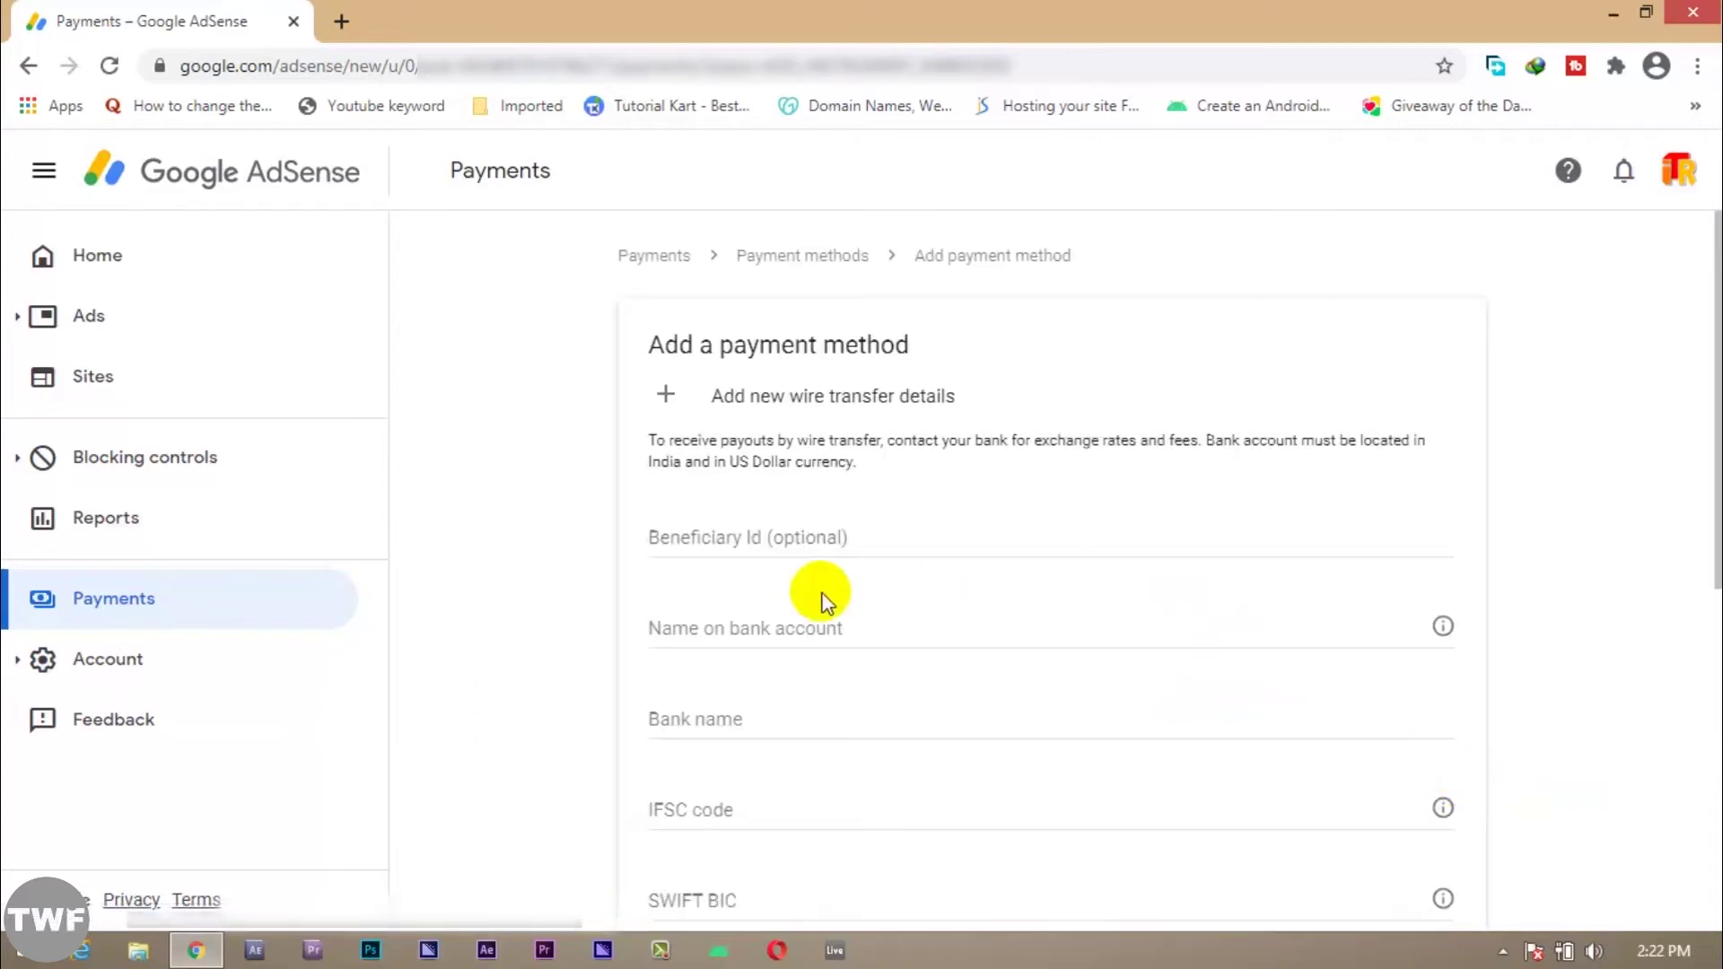
Step: Fill in the account holder's name and move to the bank name field
left_click(757, 640)
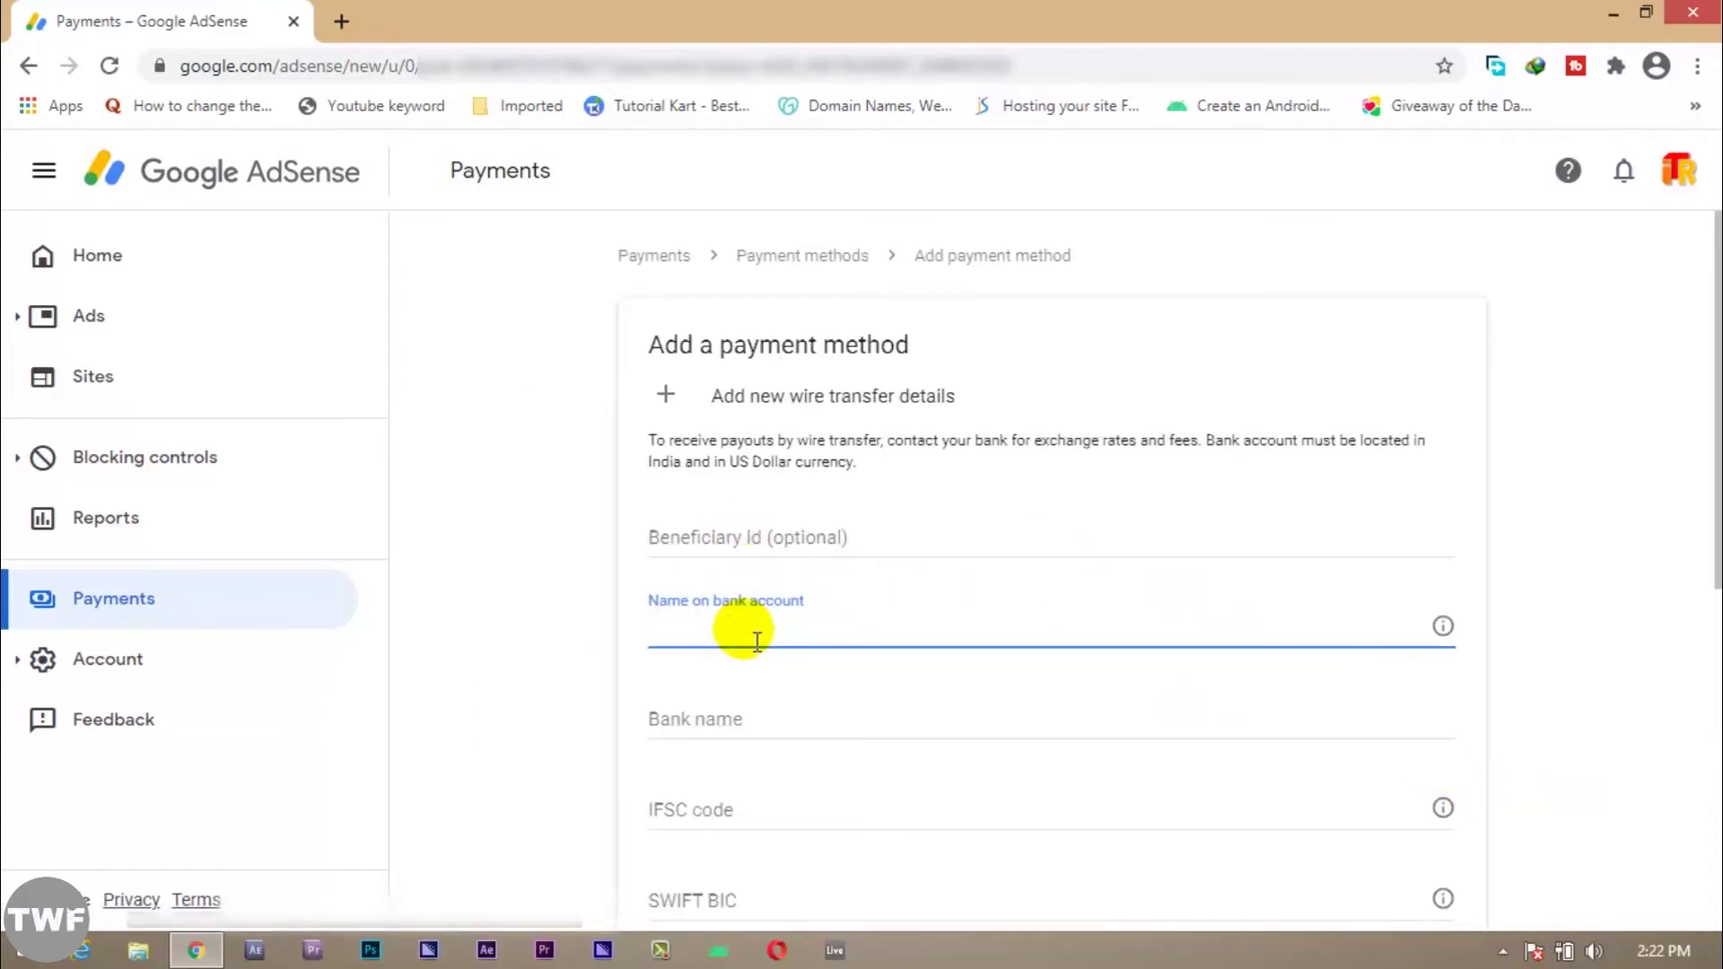
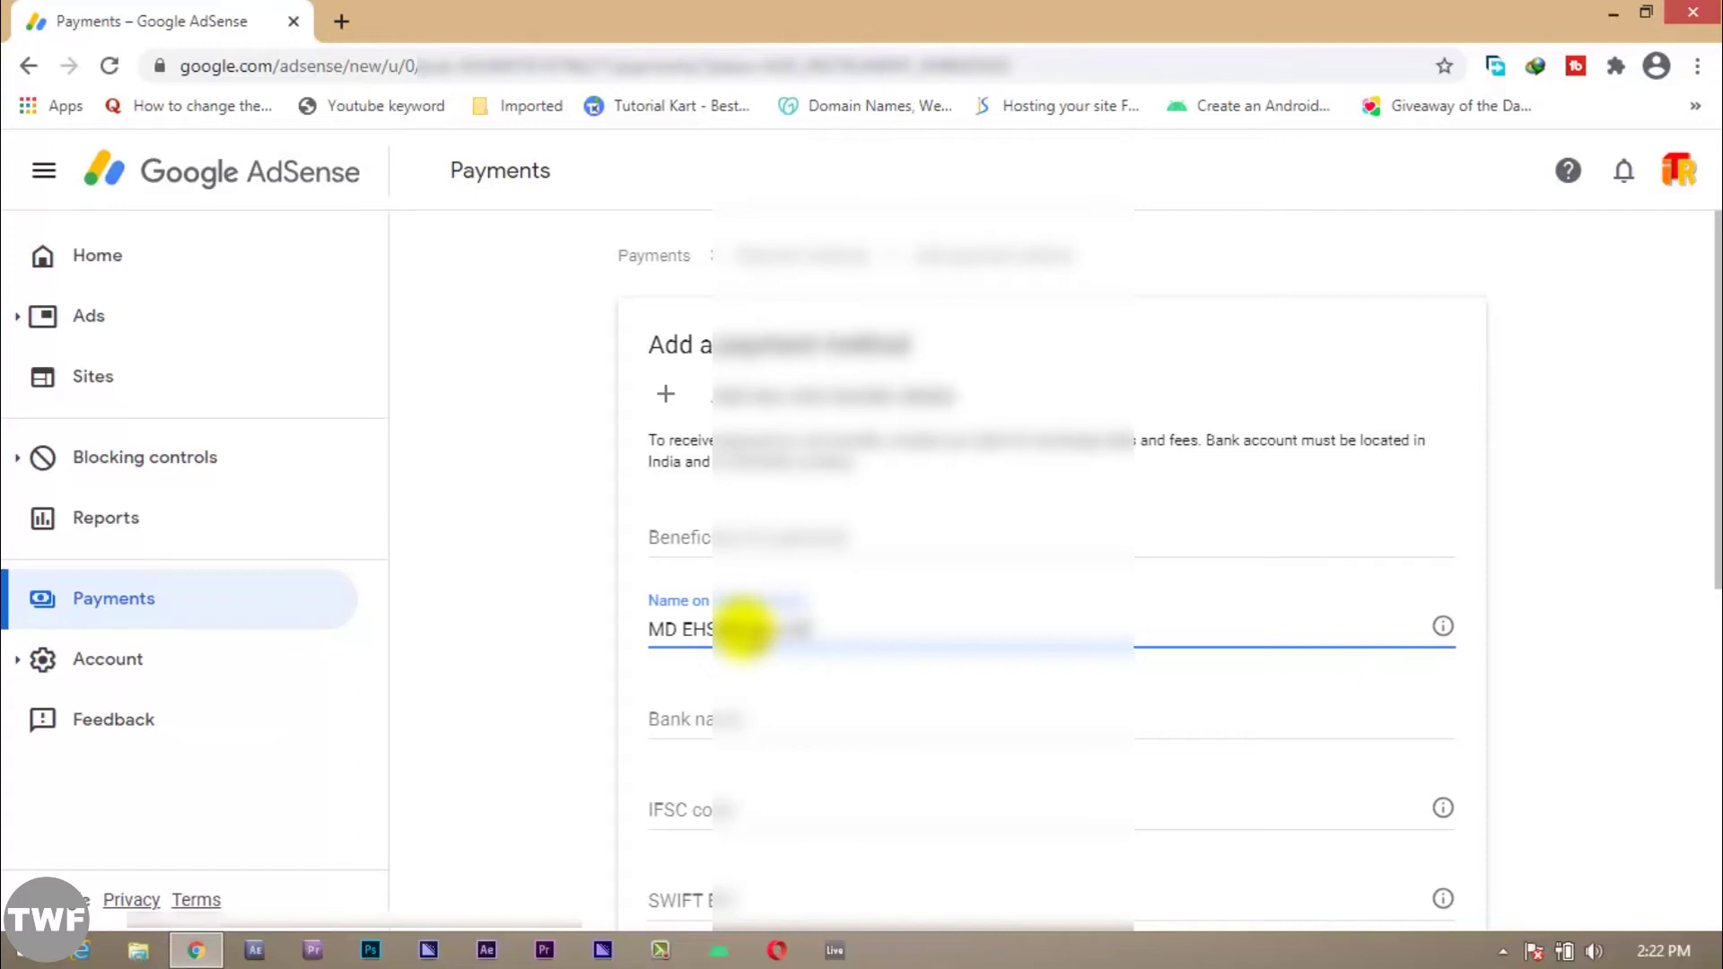
left_click(750, 714)
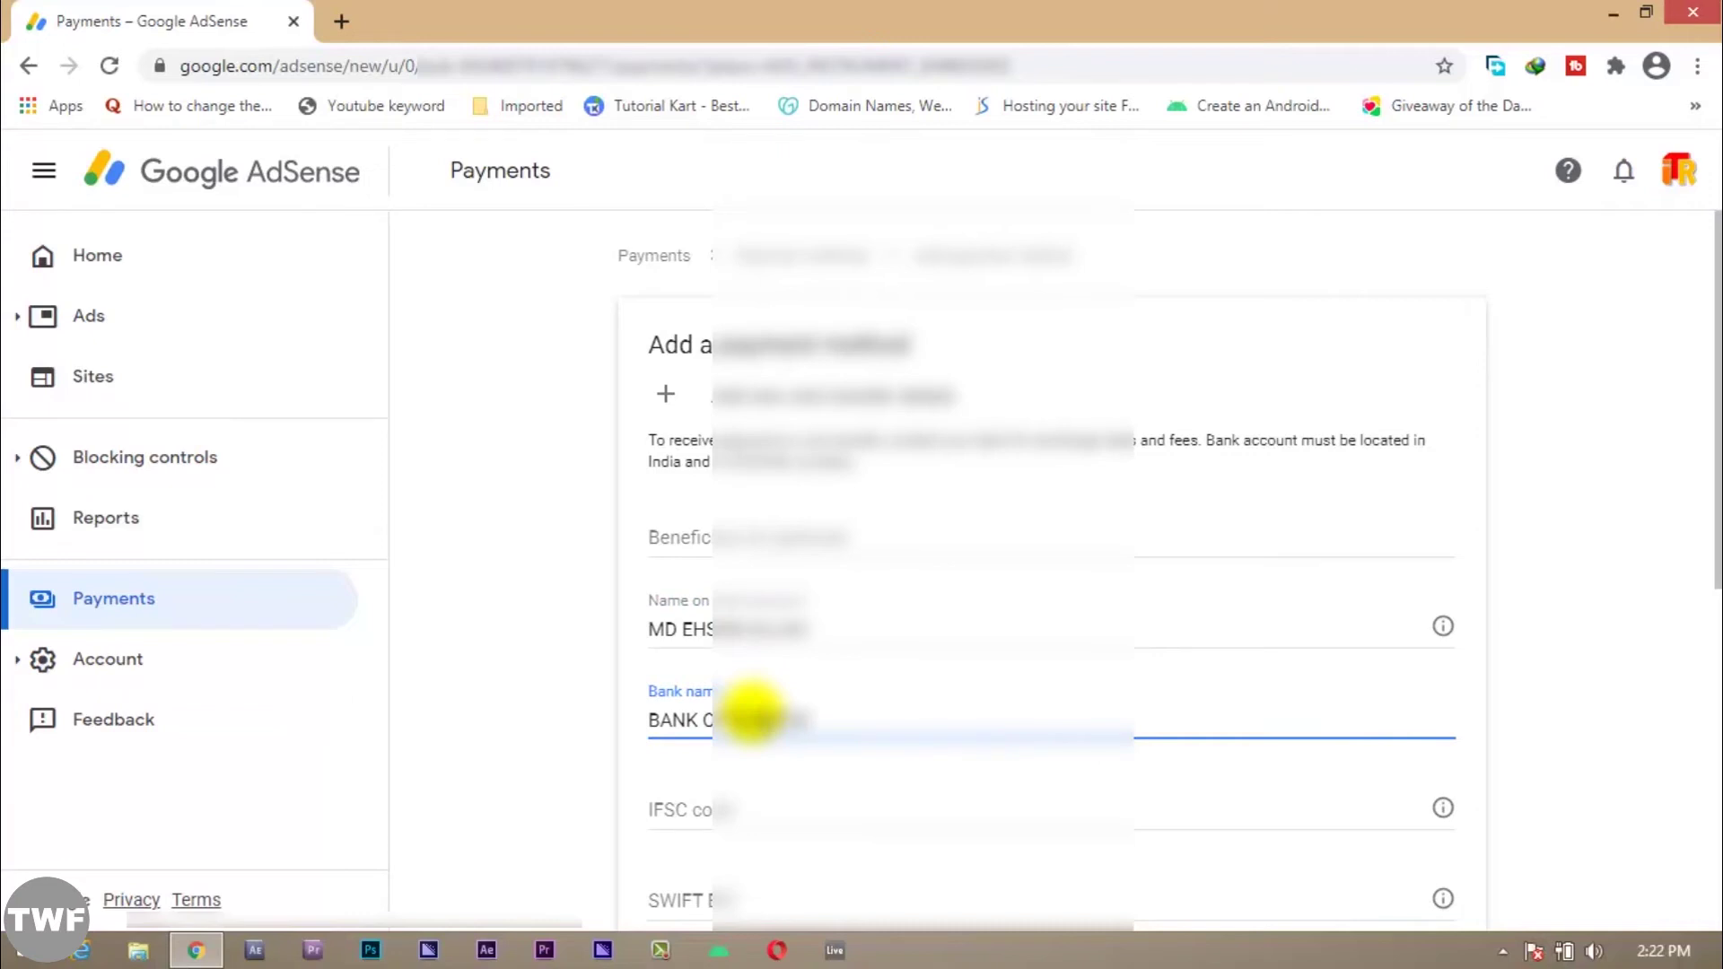
scroll(754, 727, "down", 3)
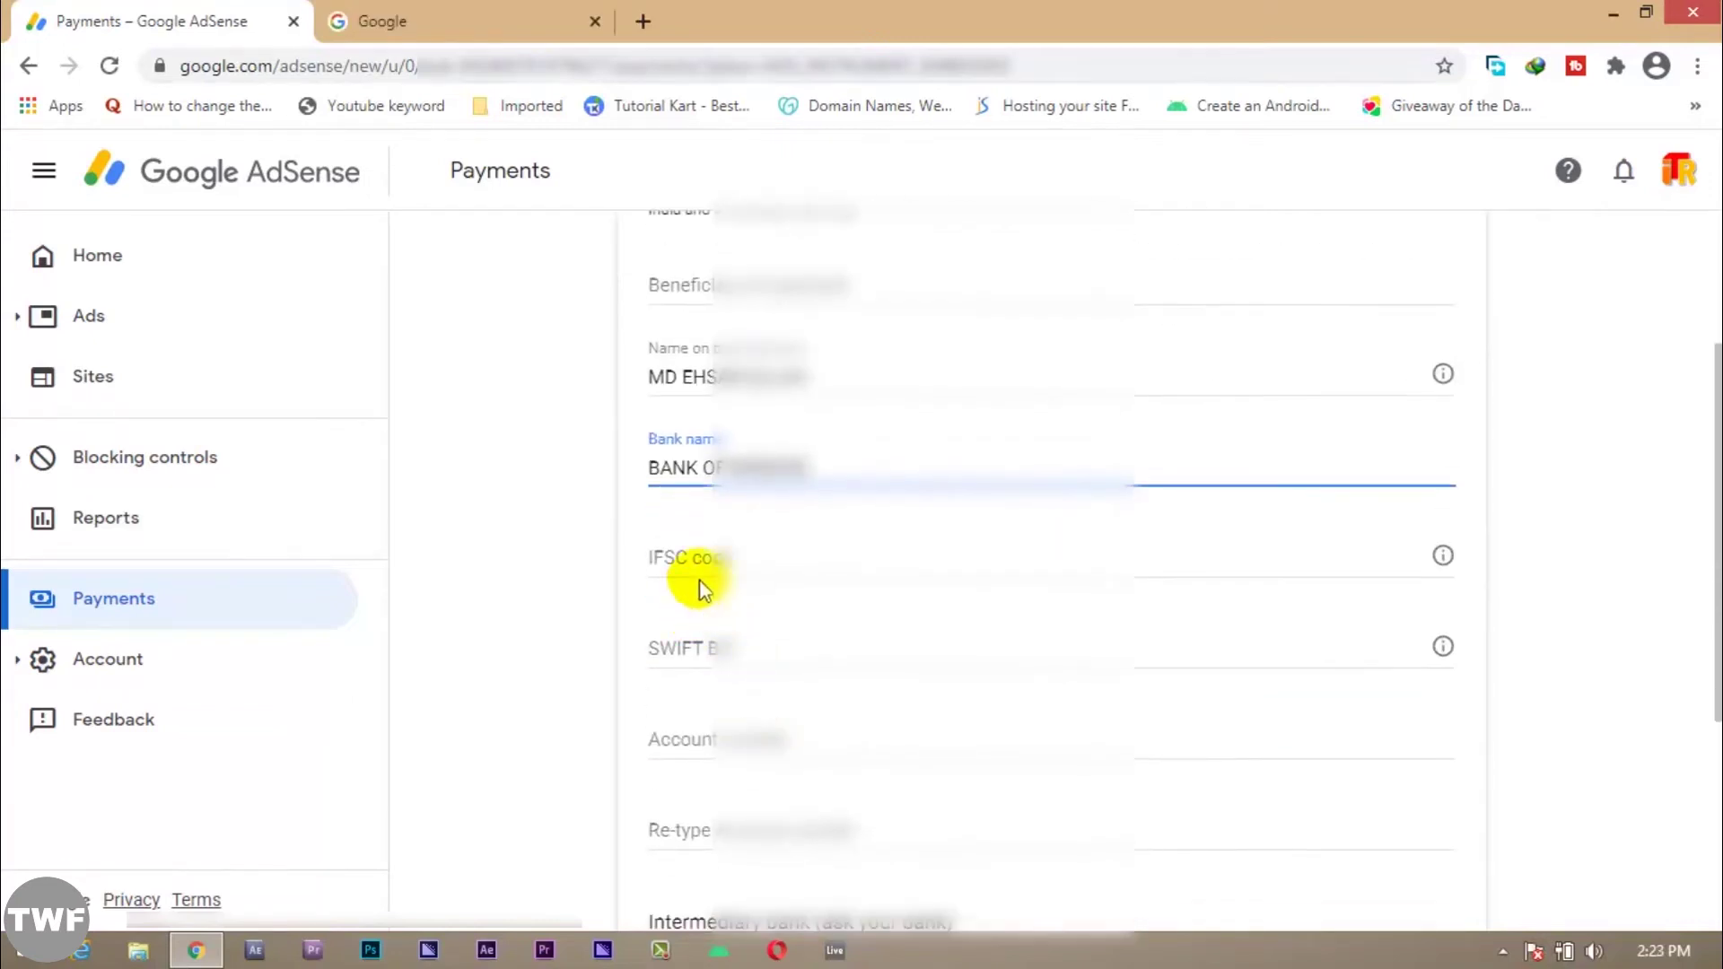
Step: Enter IFSC code BARB0HA, then paste it into SWIFT BIC and clear it again
left_click(711, 555)
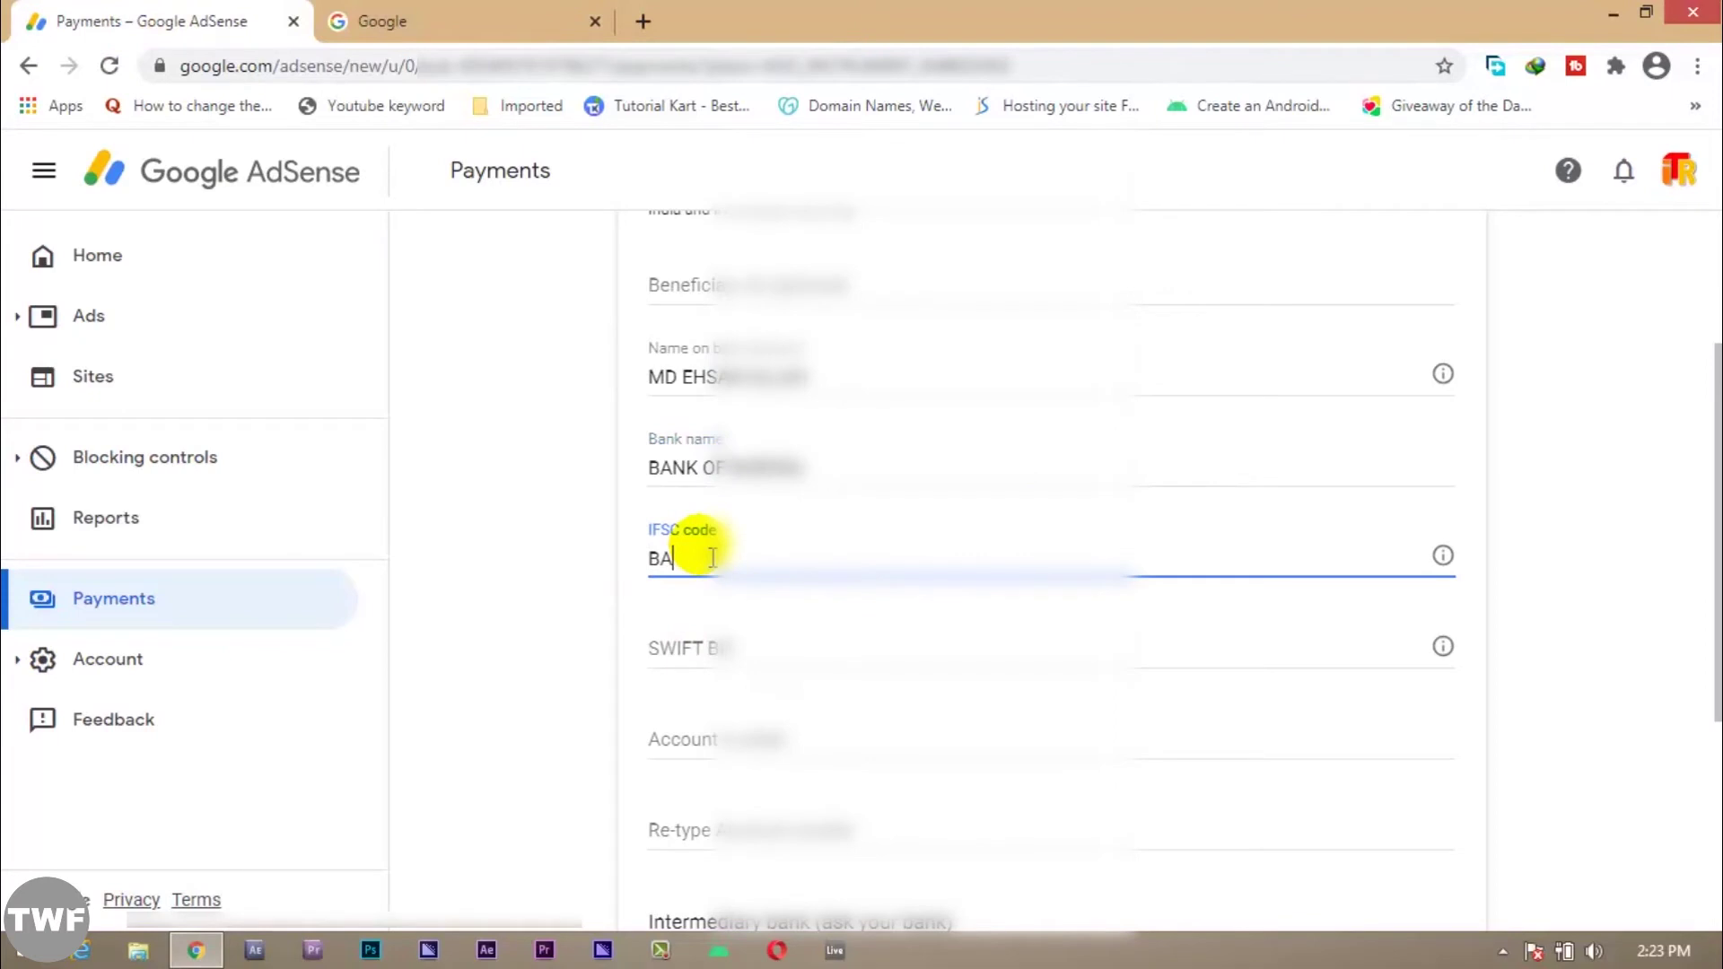
type("BARB0HA")
key("Tab")
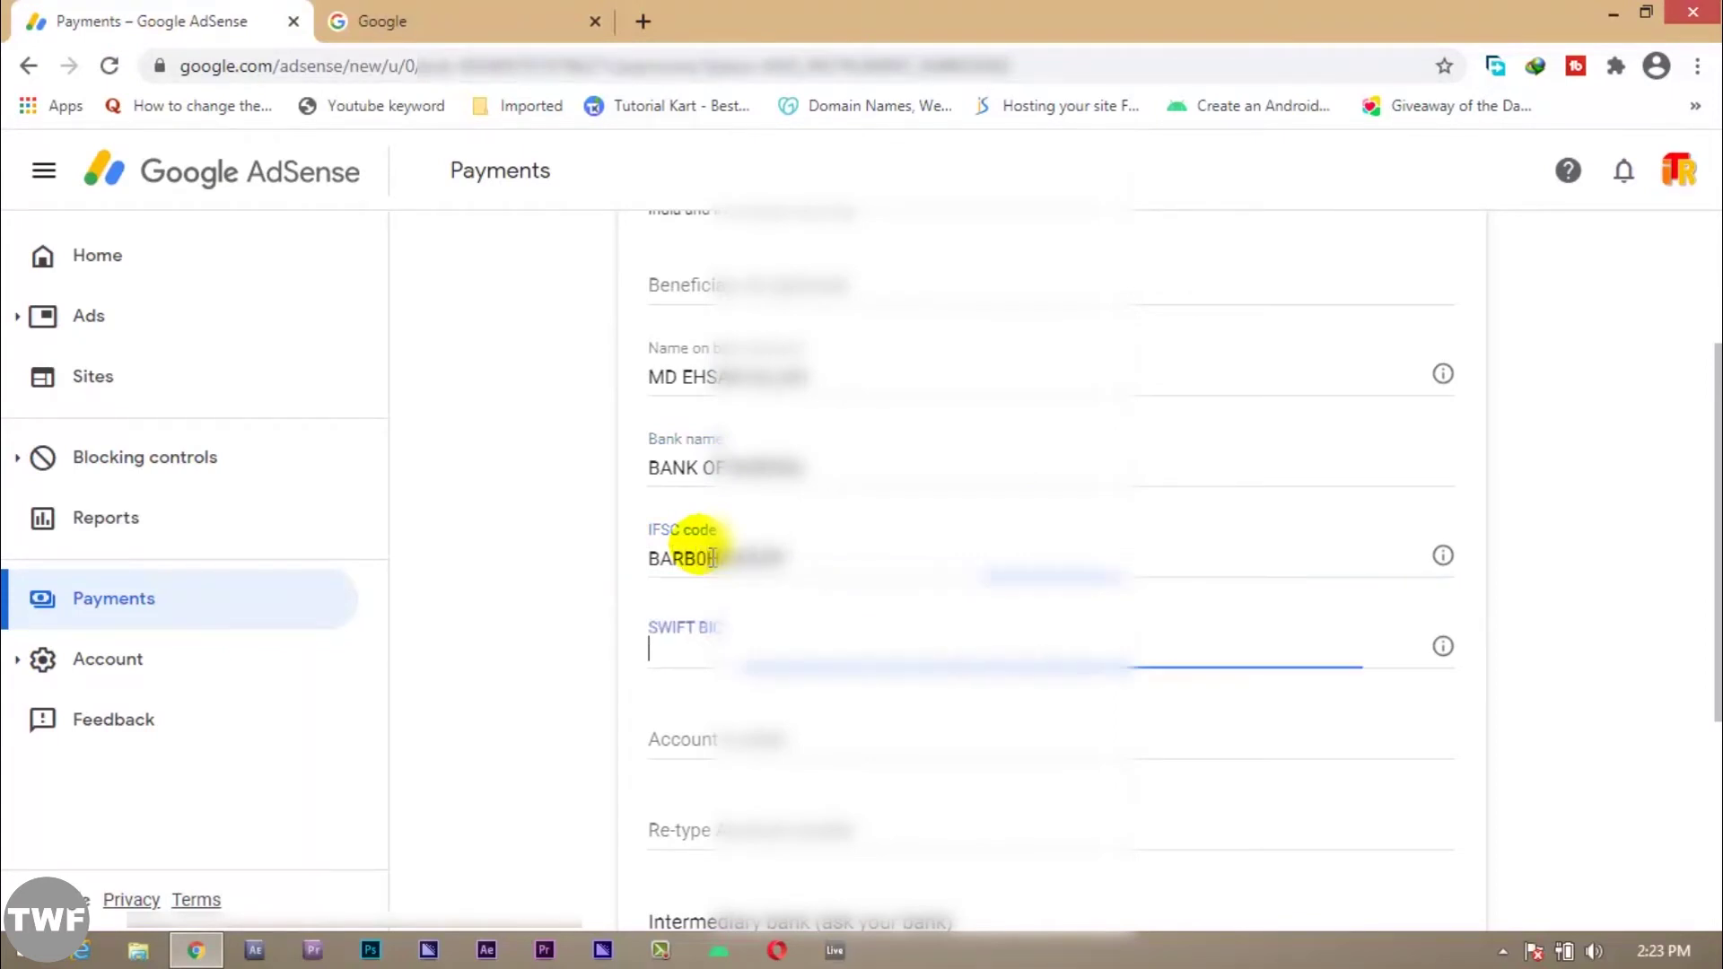
left_click_drag(790, 555, 580, 559)
key("ctrl+c")
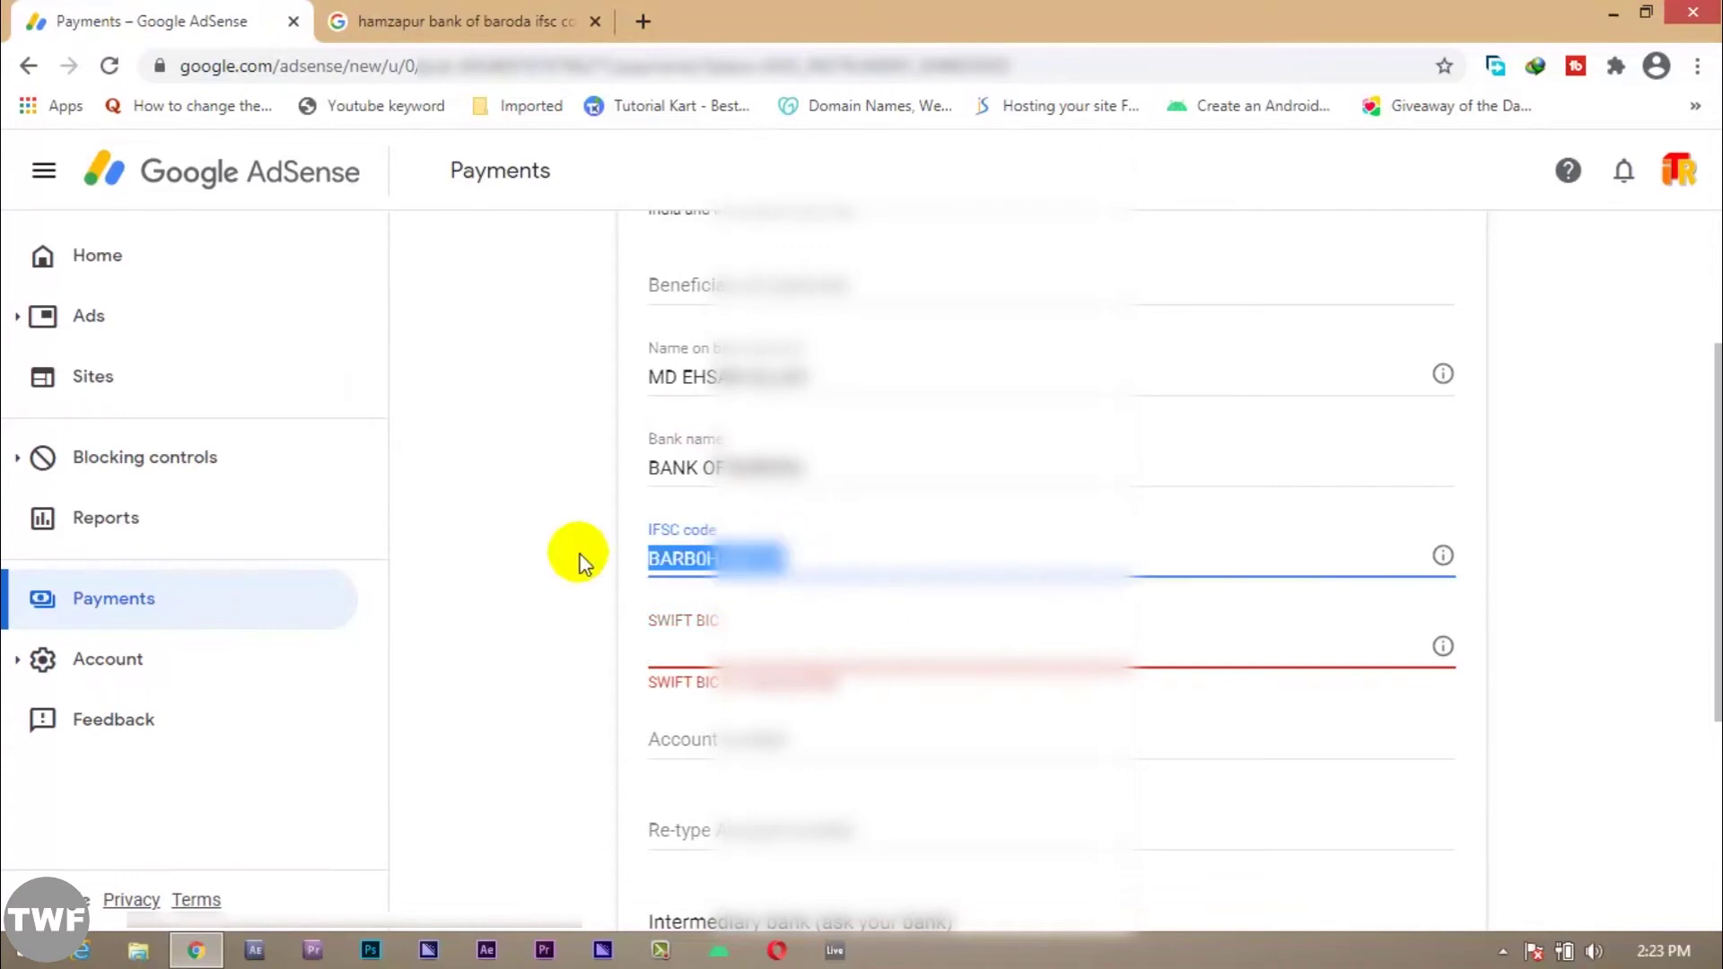
left_click(580, 560)
left_click(709, 648)
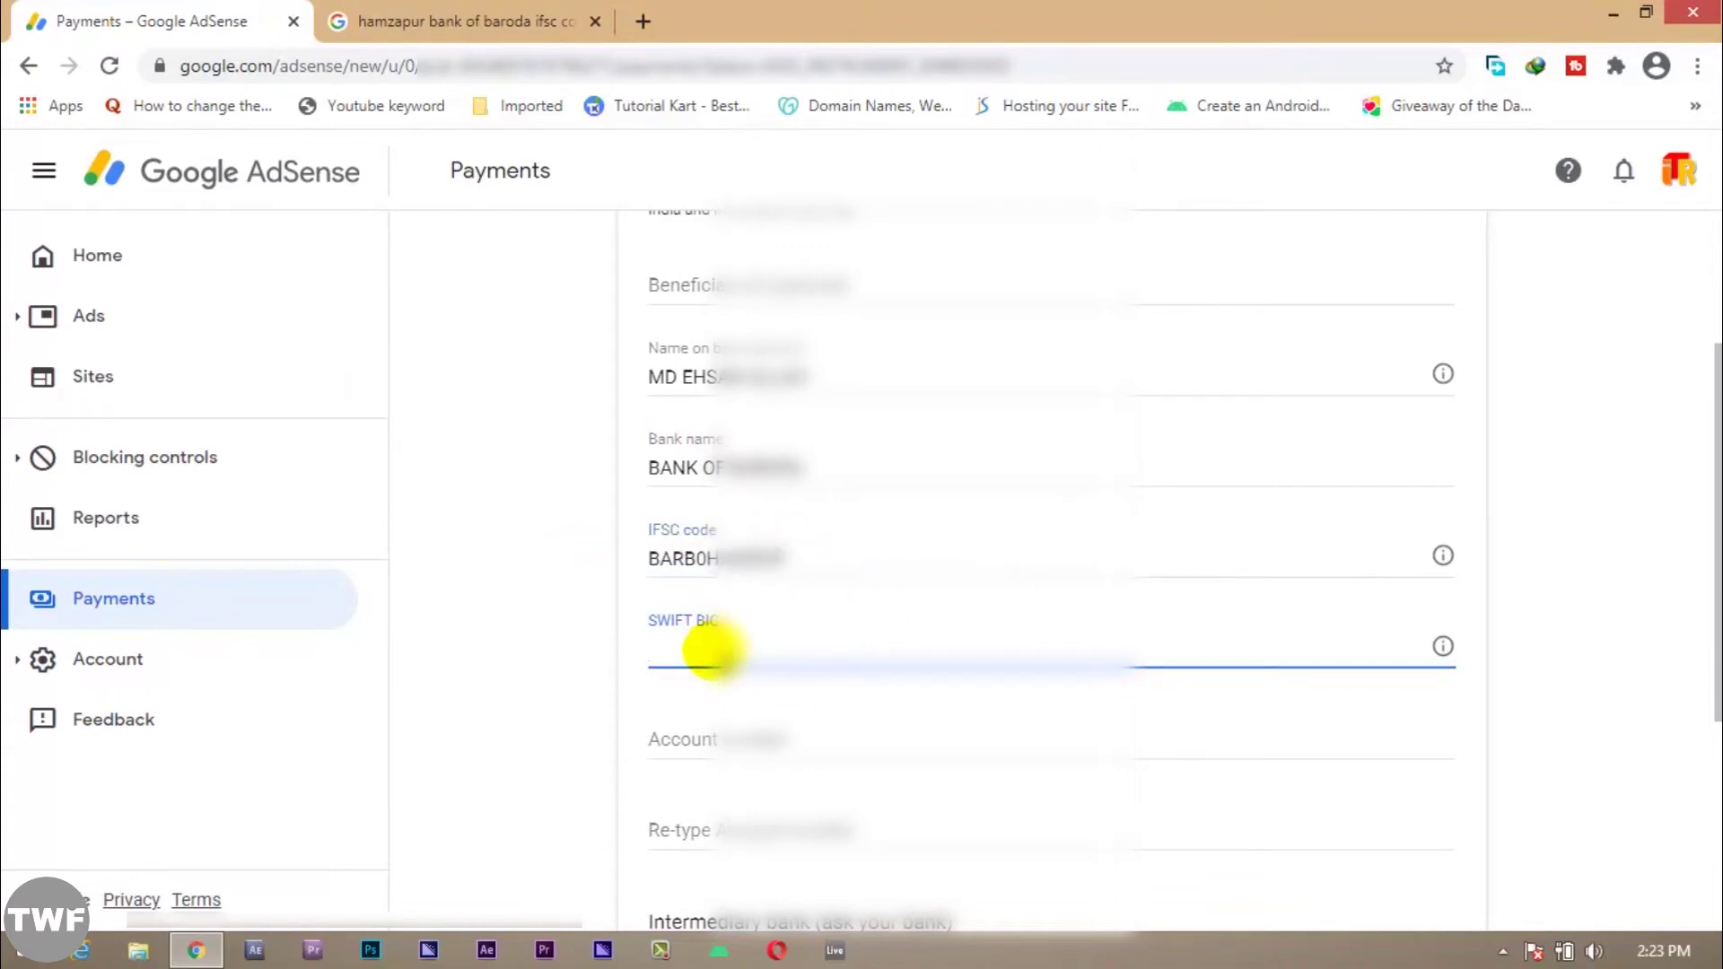
key("ctrl+v")
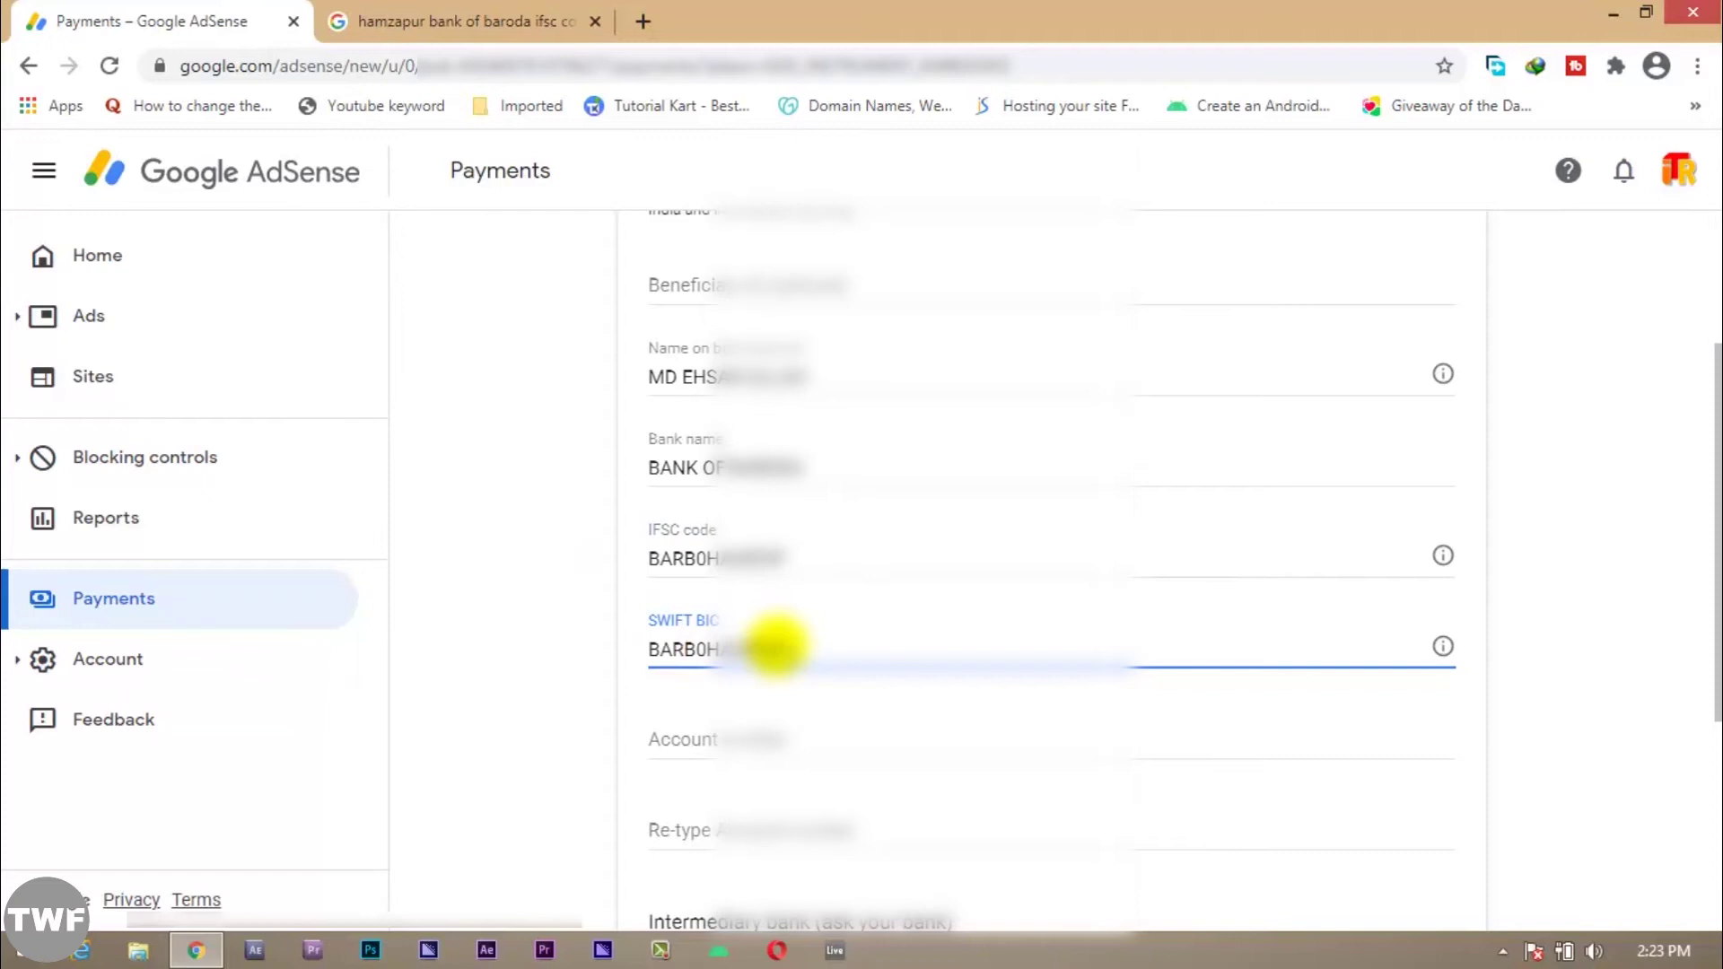
left_click_drag(780, 646, 558, 655)
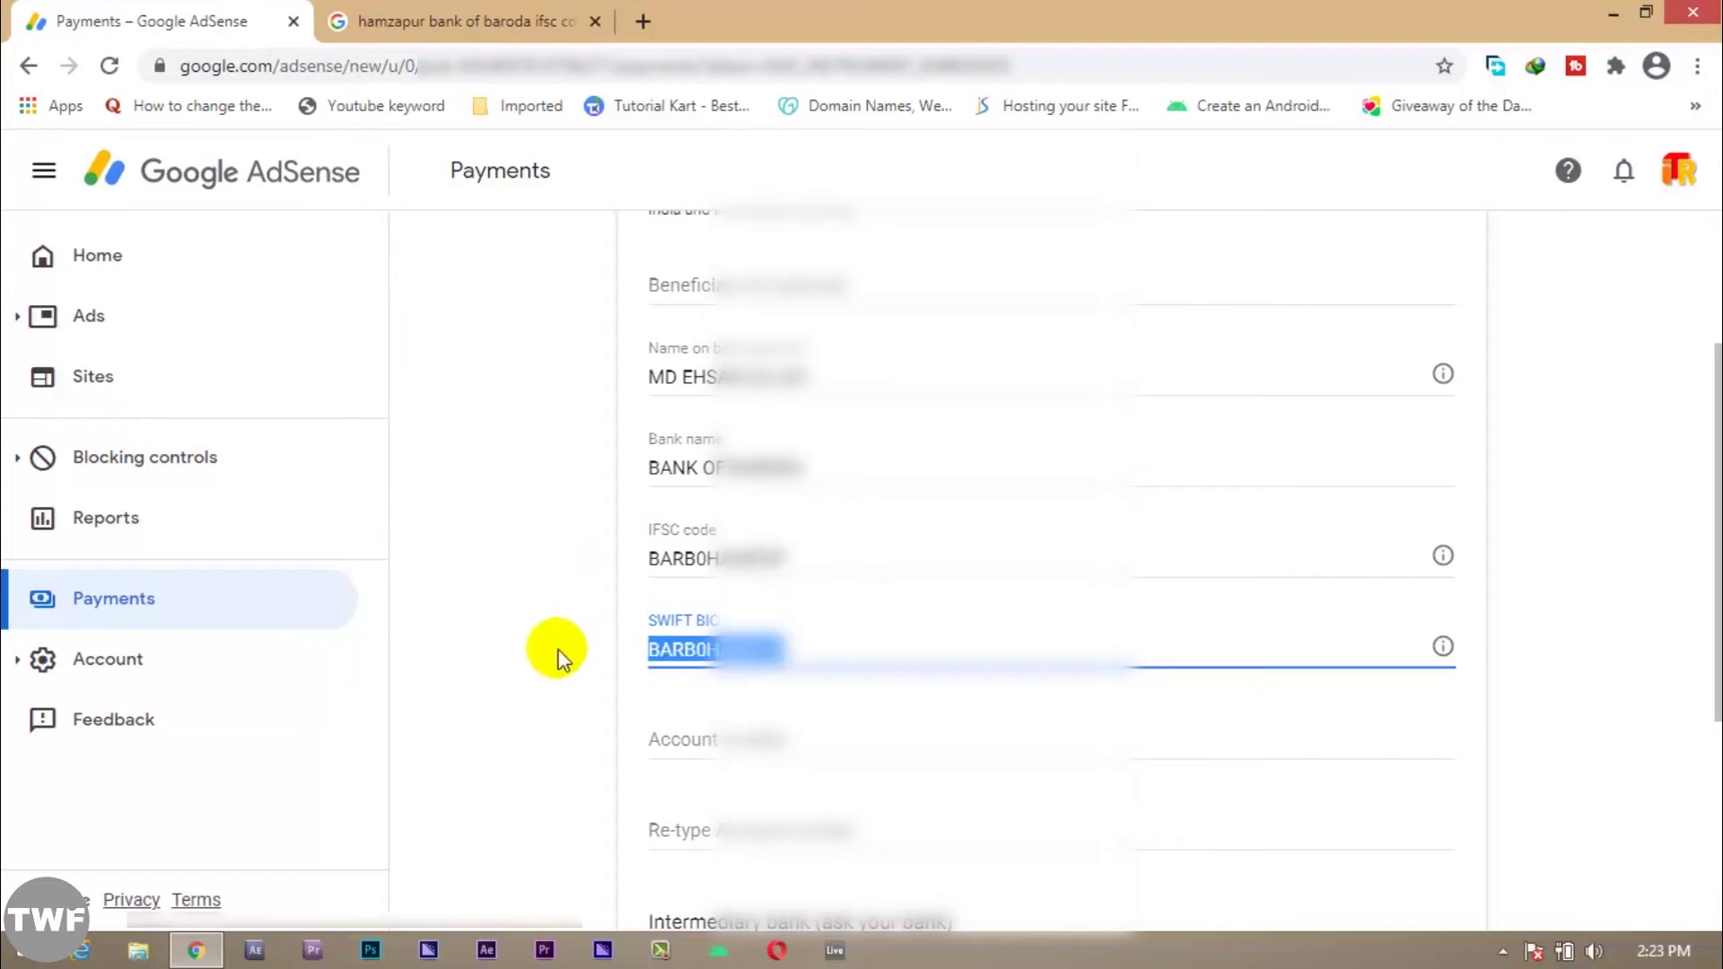
key("BackSpace")
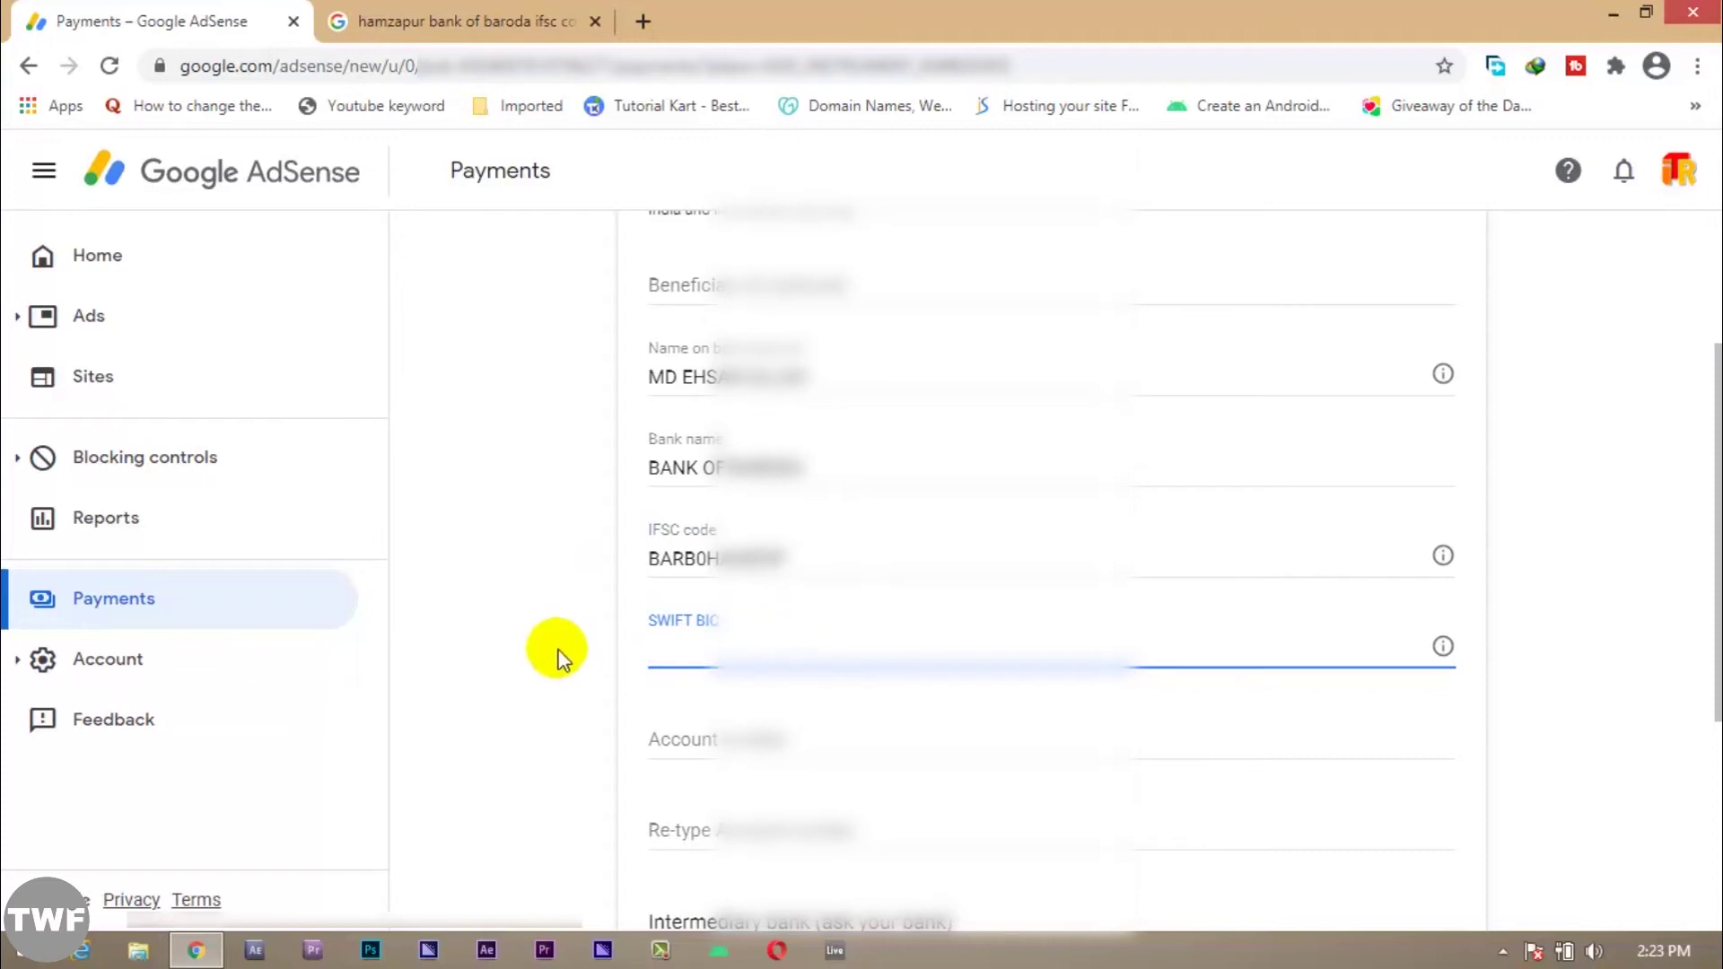
Step: Enter the bank account number in both Account number and Re-type fields
scroll(583, 650, "down", 3)
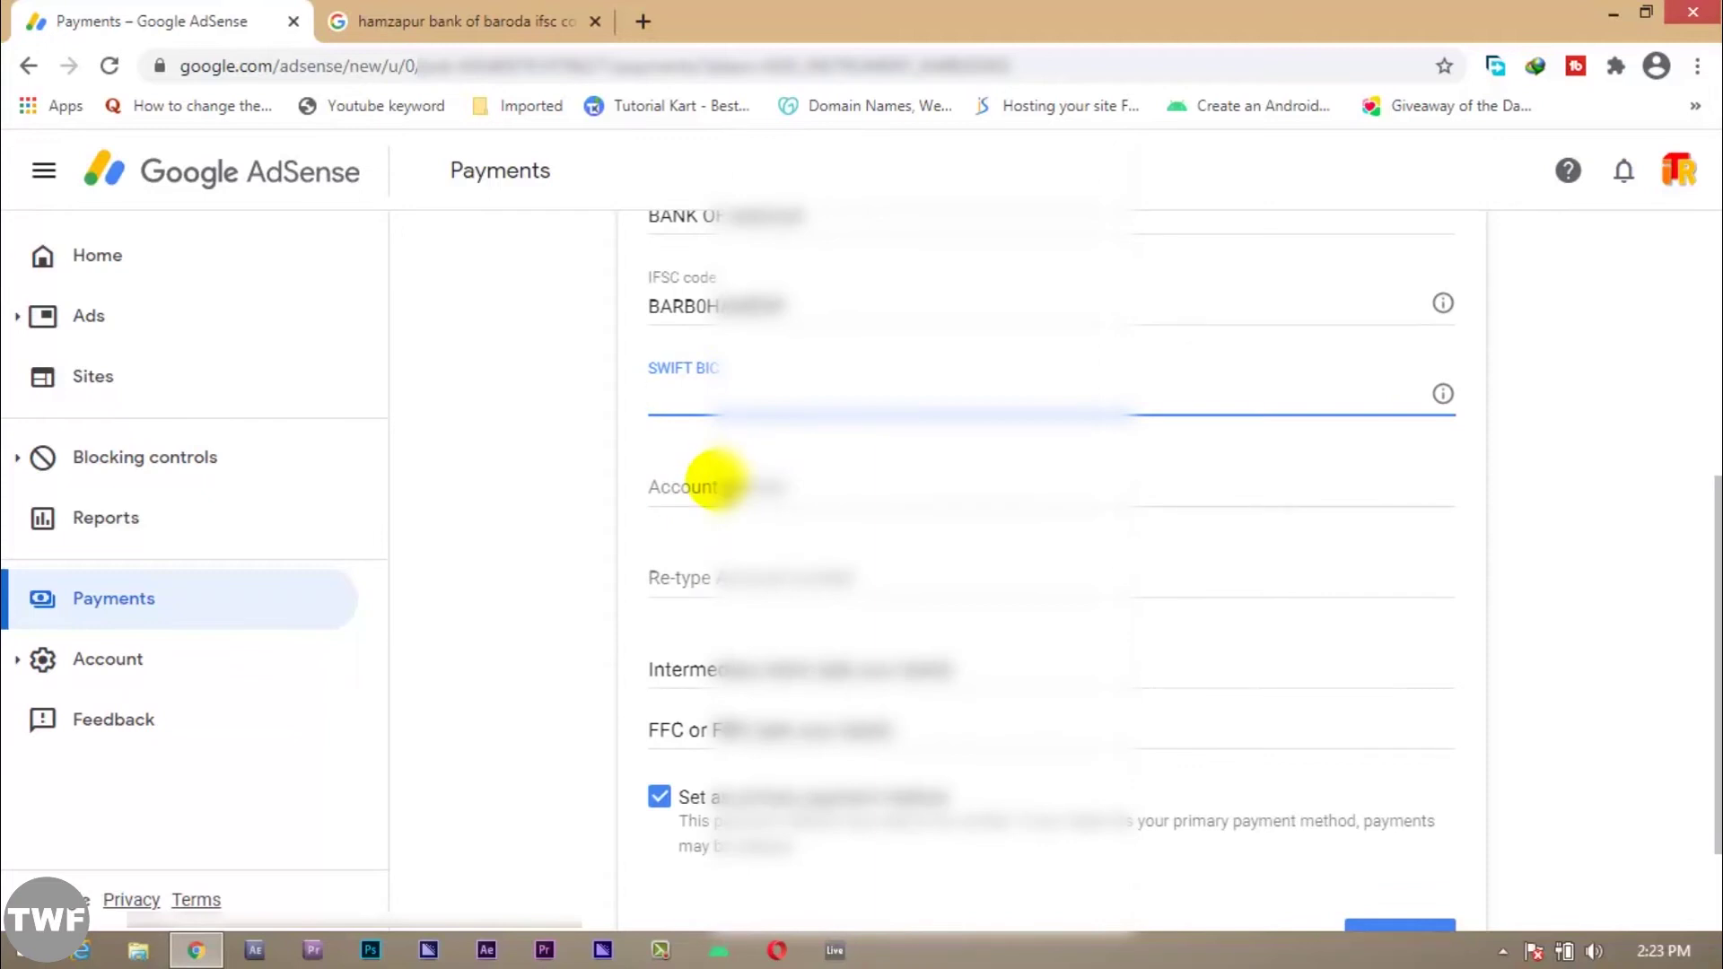
left_click(716, 485)
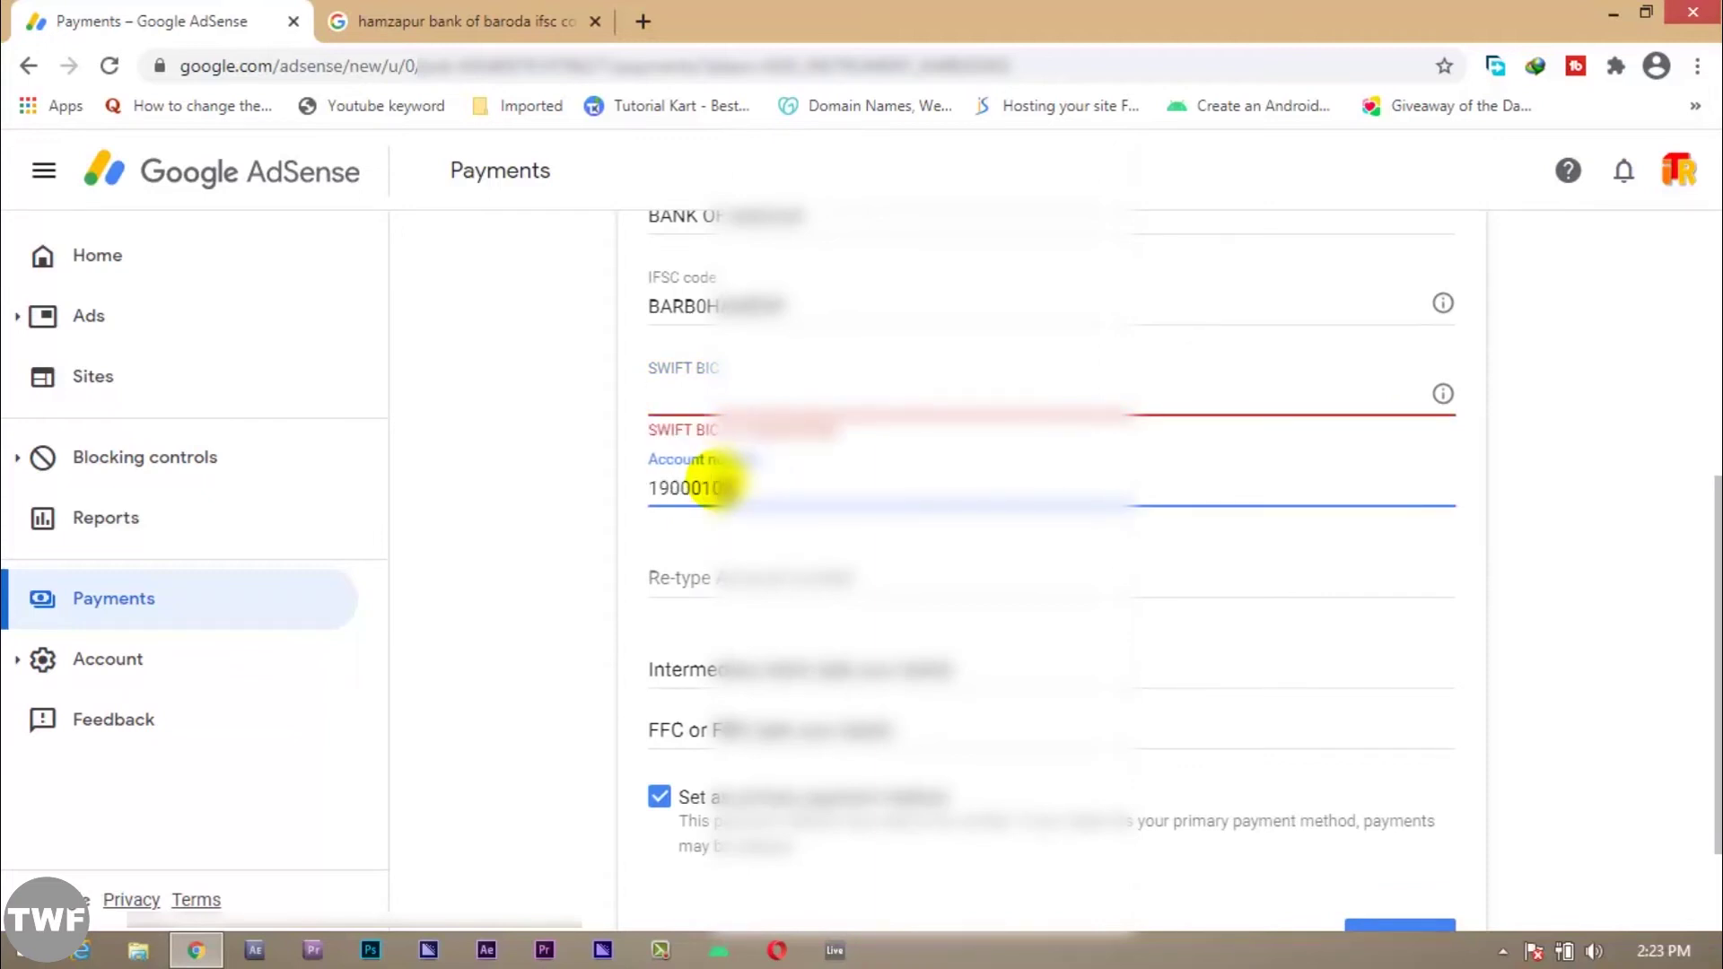
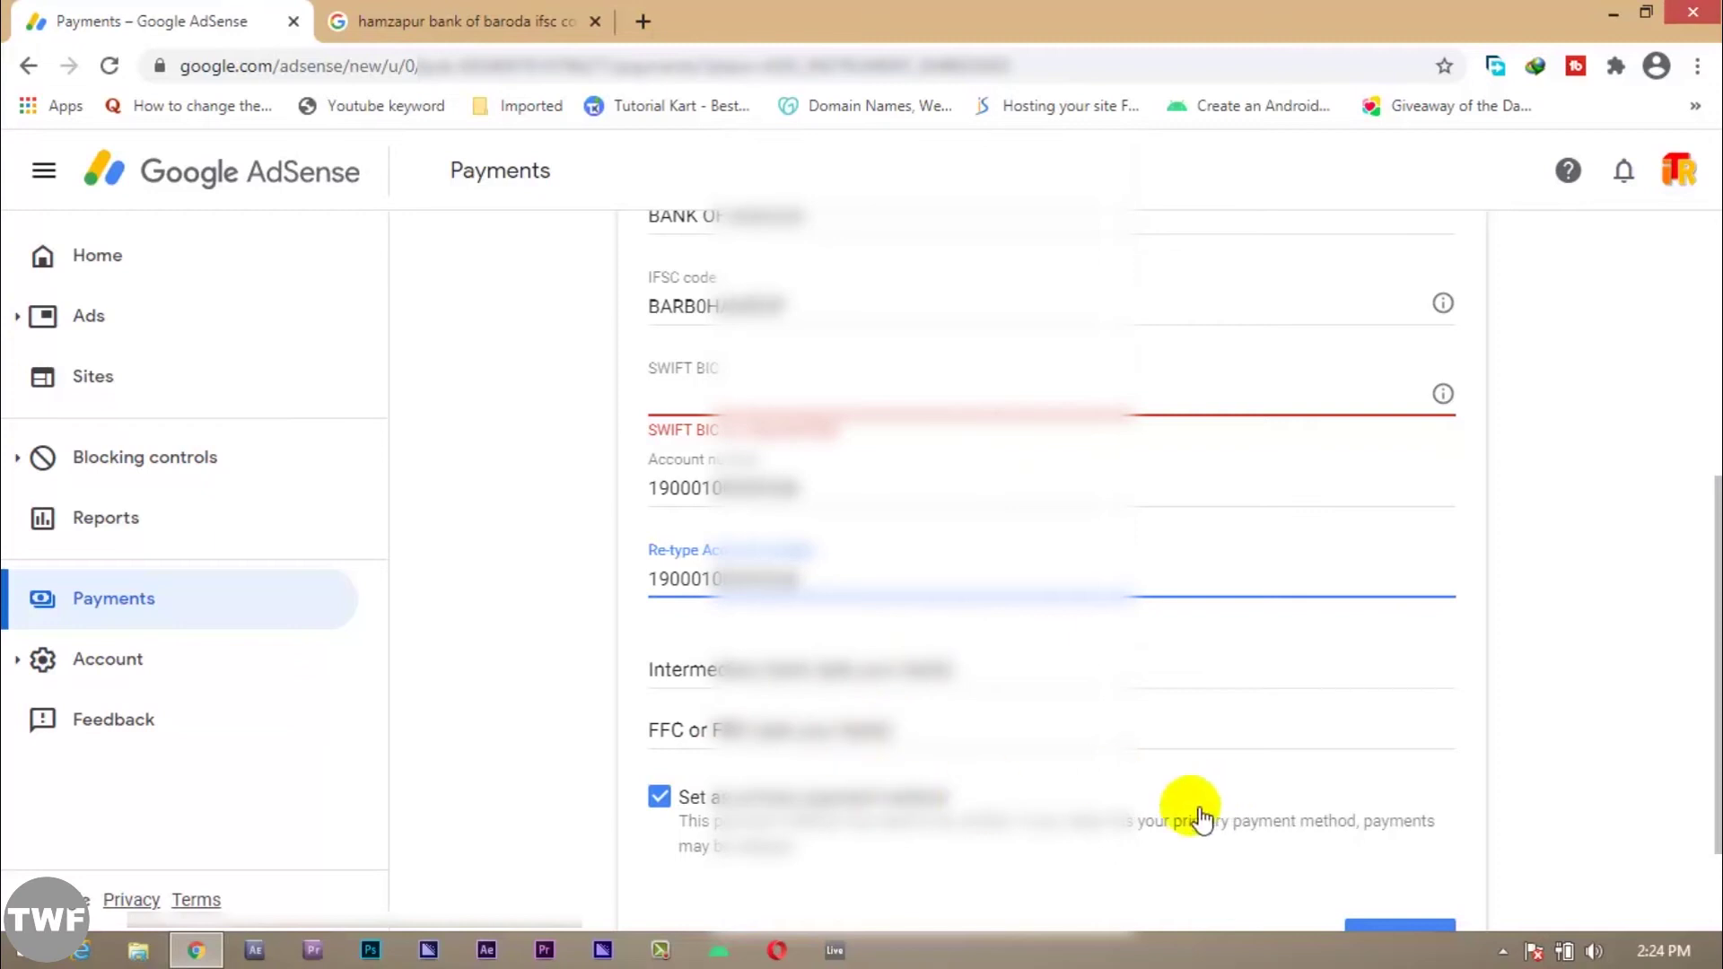
Step: Select the bank name and bring up its copy options
scroll(797, 781, "up", 4)
left_click_drag(796, 595, 594, 602)
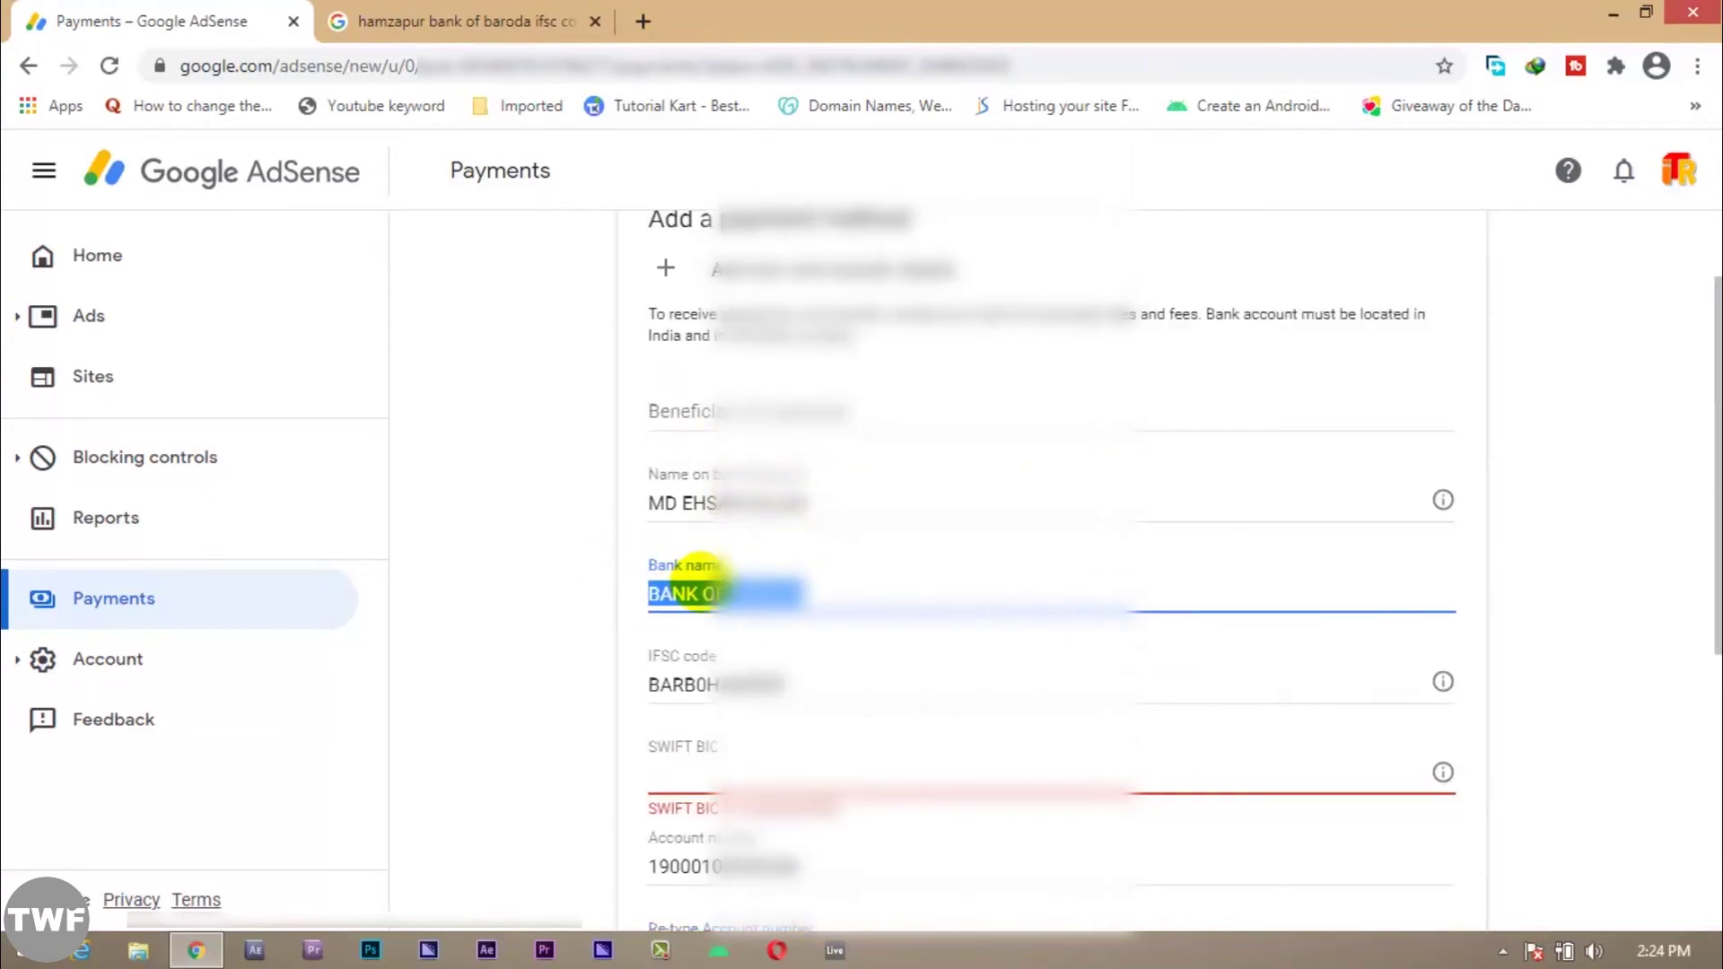
right_click(705, 596)
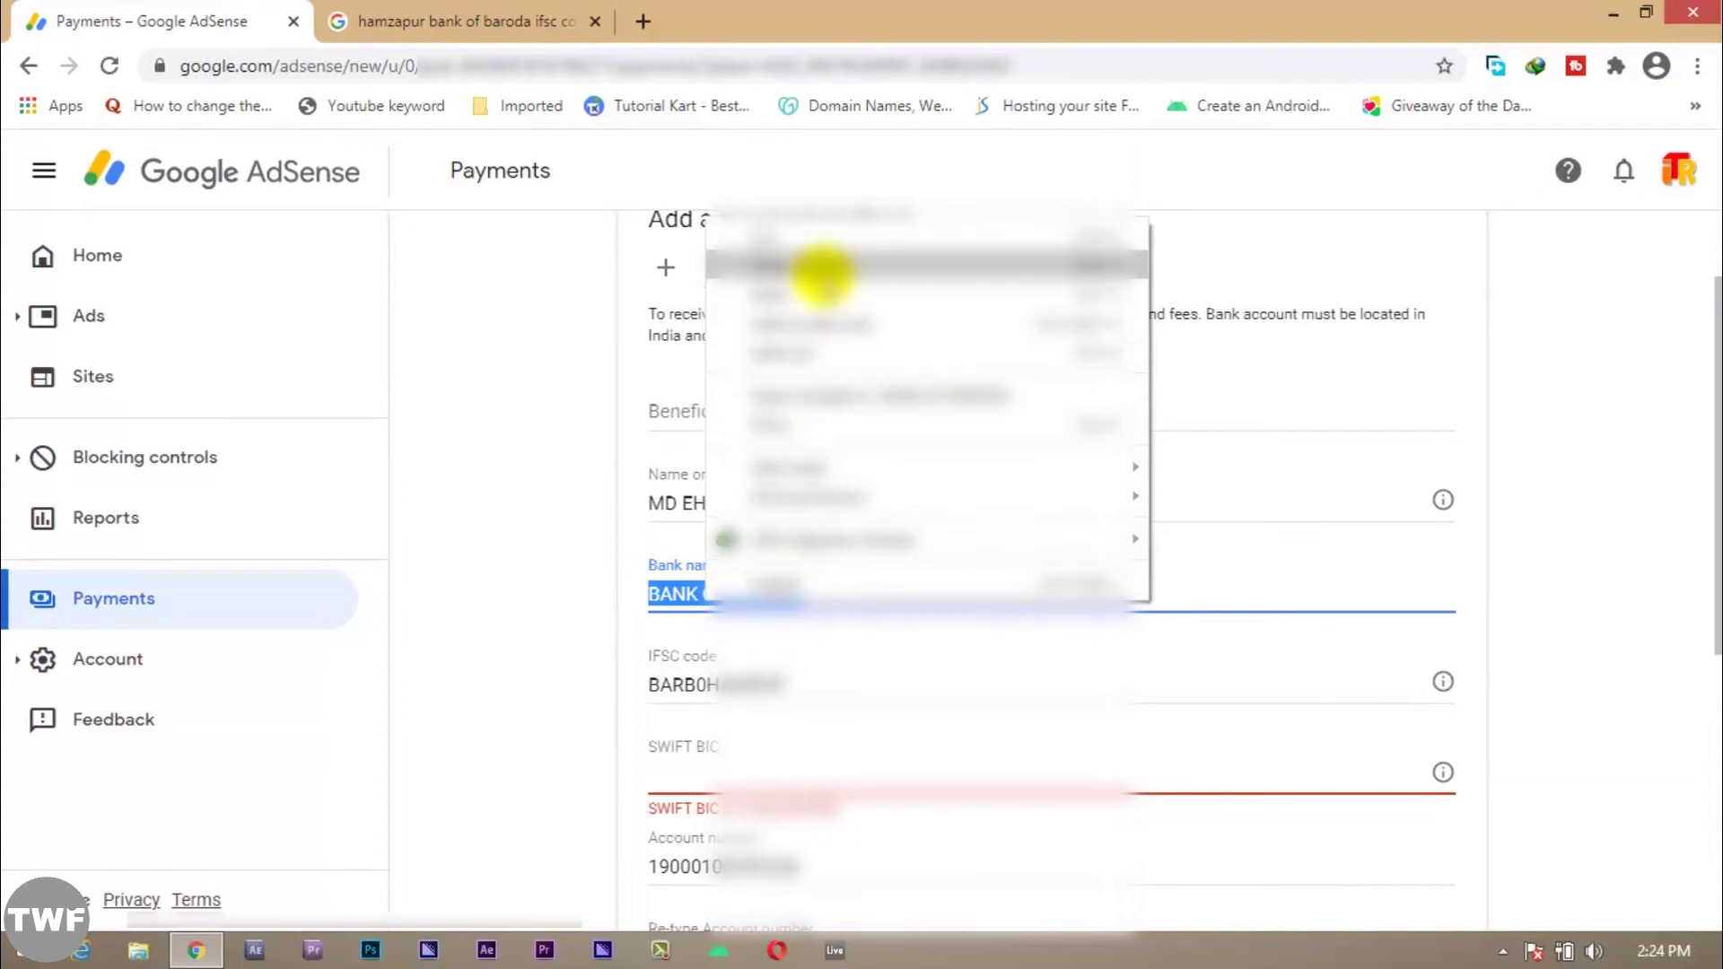
Step: Copy the bank name and search Google in a new tab for 'bank of baroda find swift code'
left_click(789, 267)
left_click(594, 22)
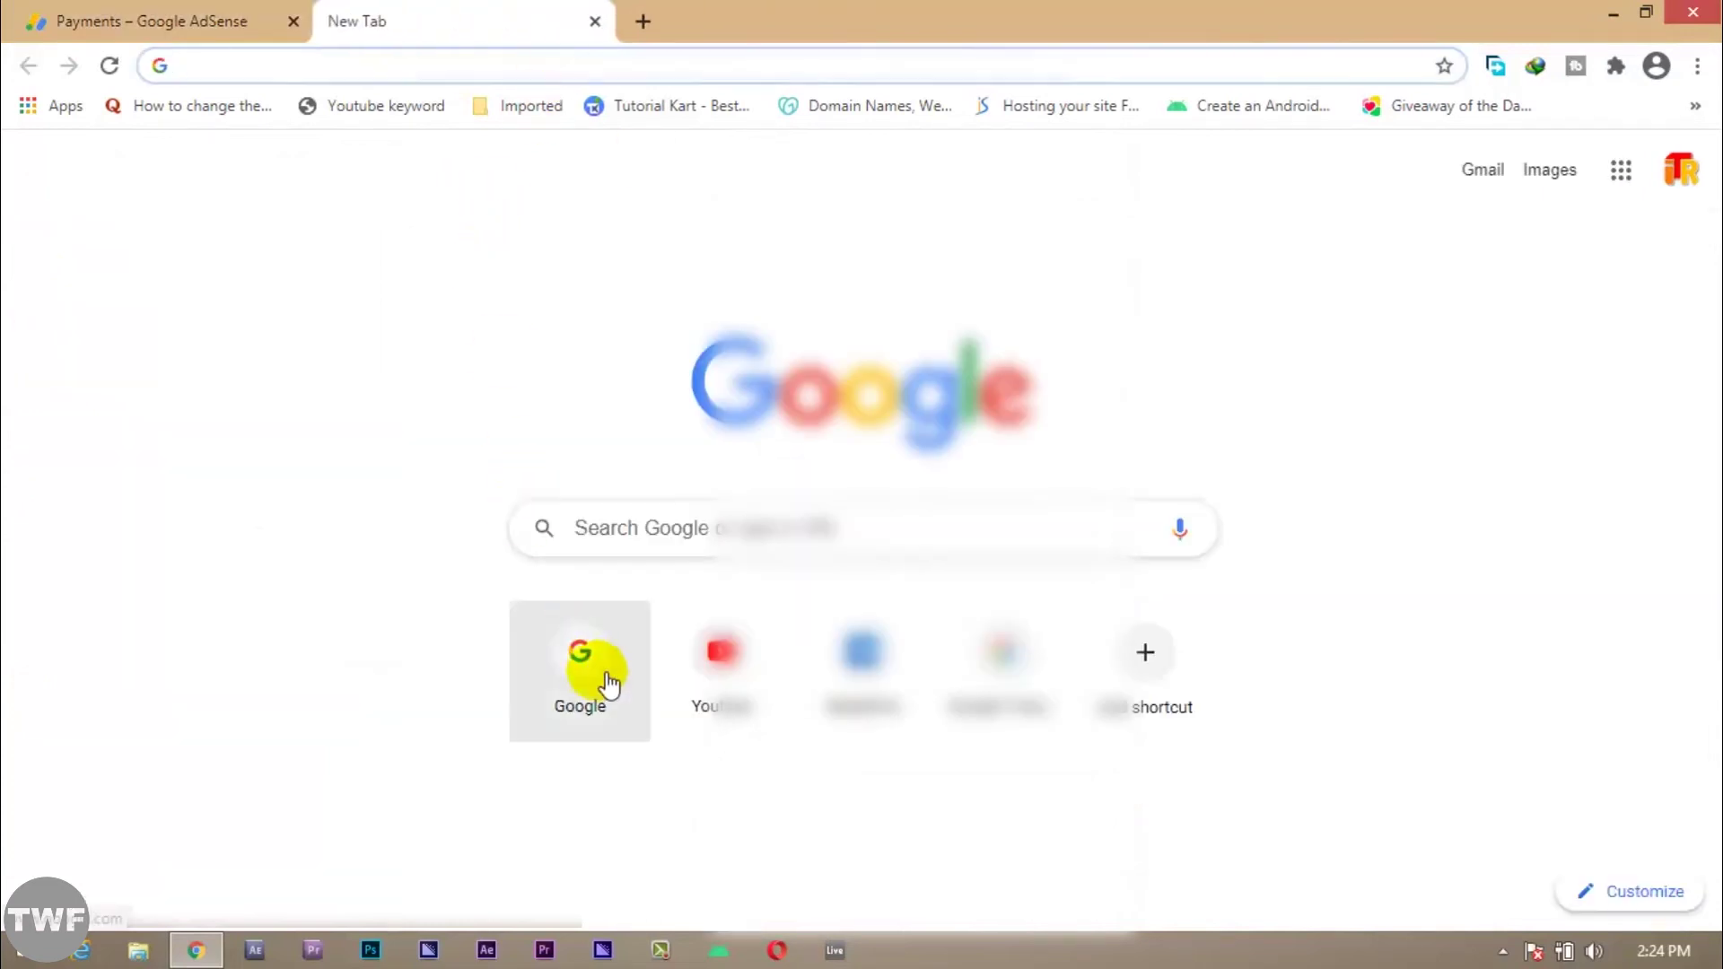
left_click(585, 655)
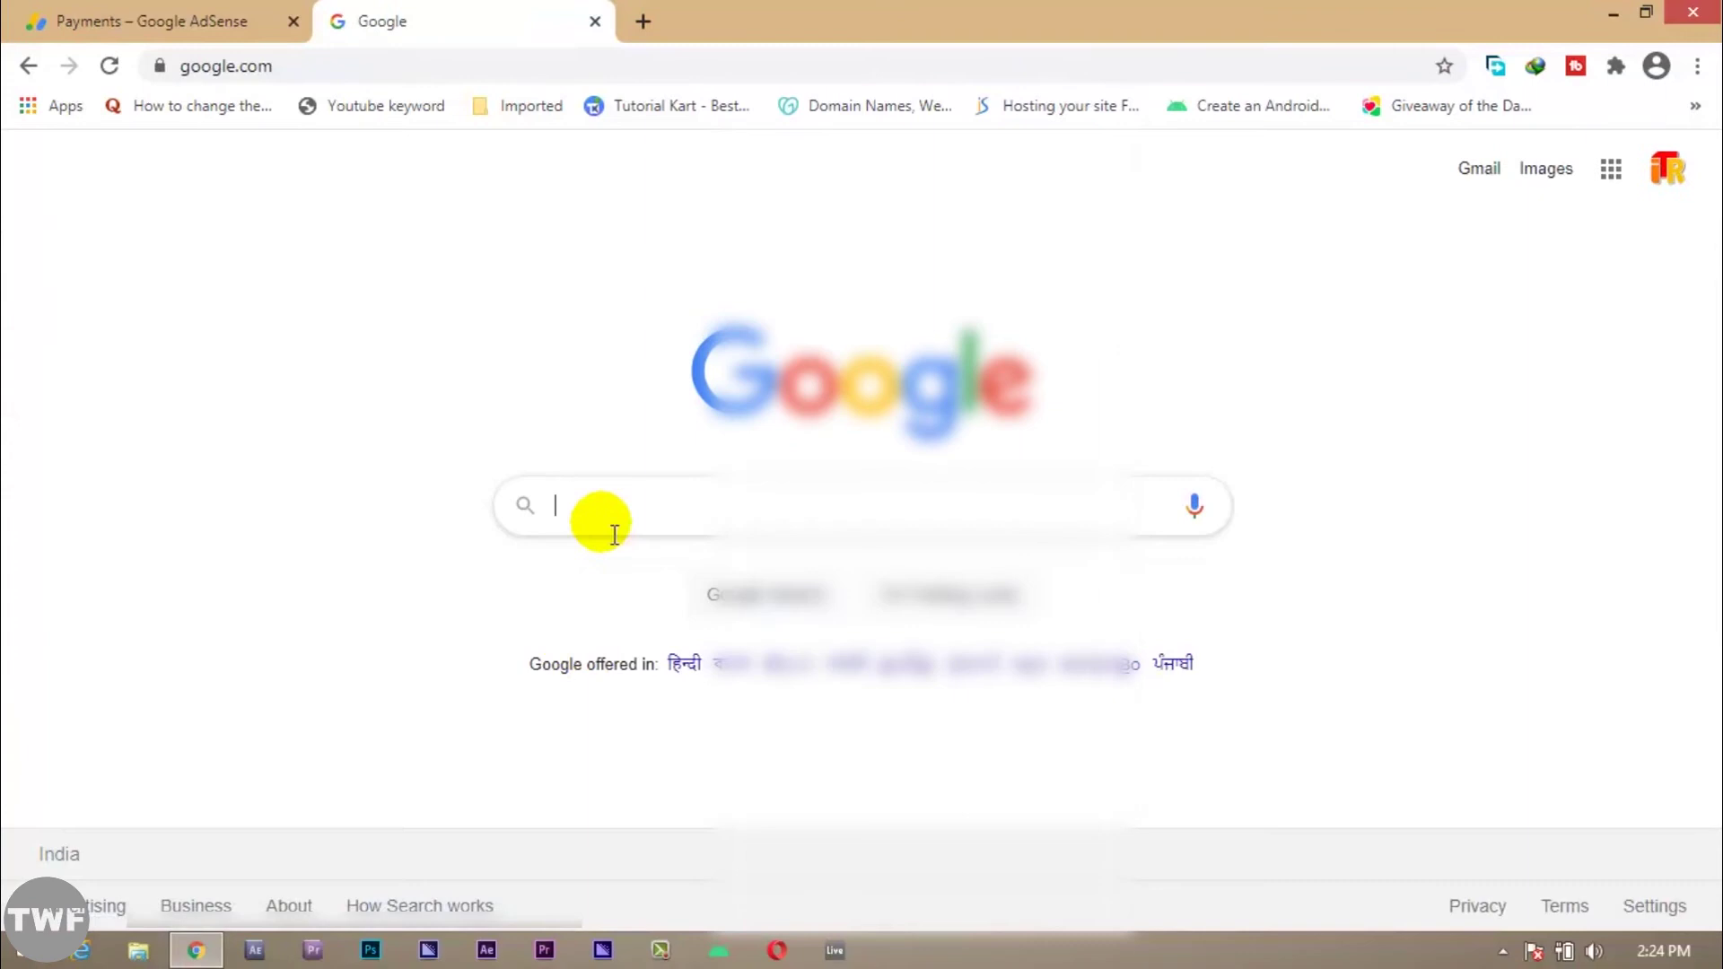
key("ctrl+v")
type("f")
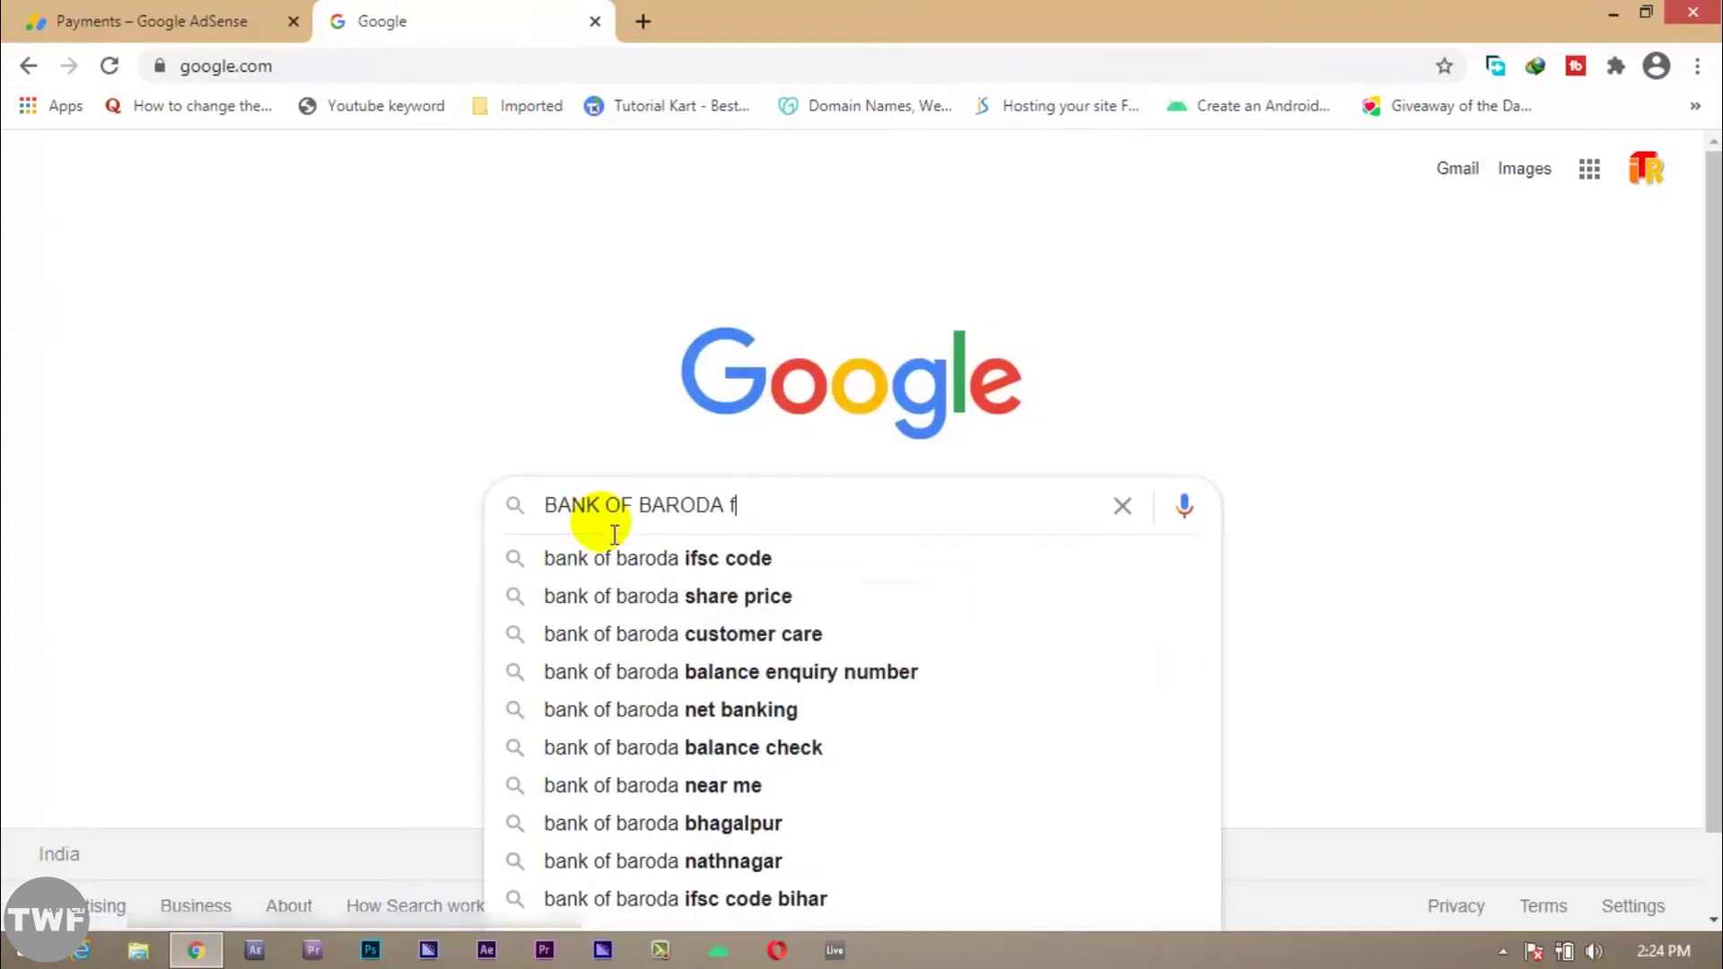
type("ind s")
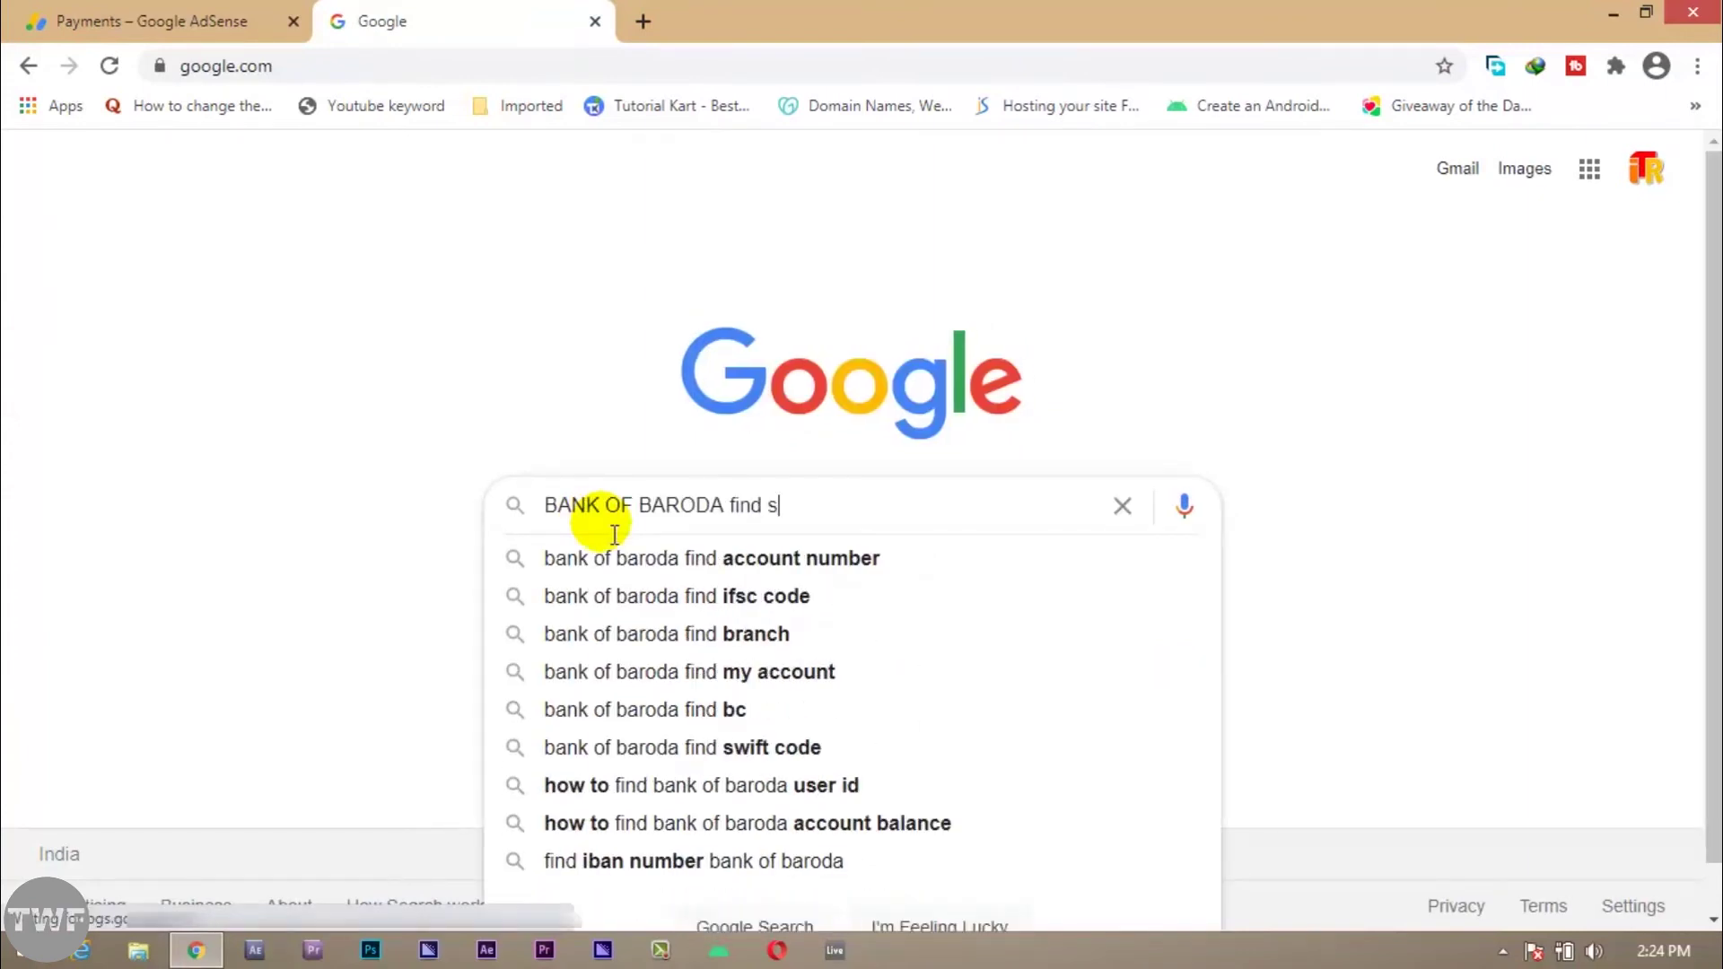
type("wi")
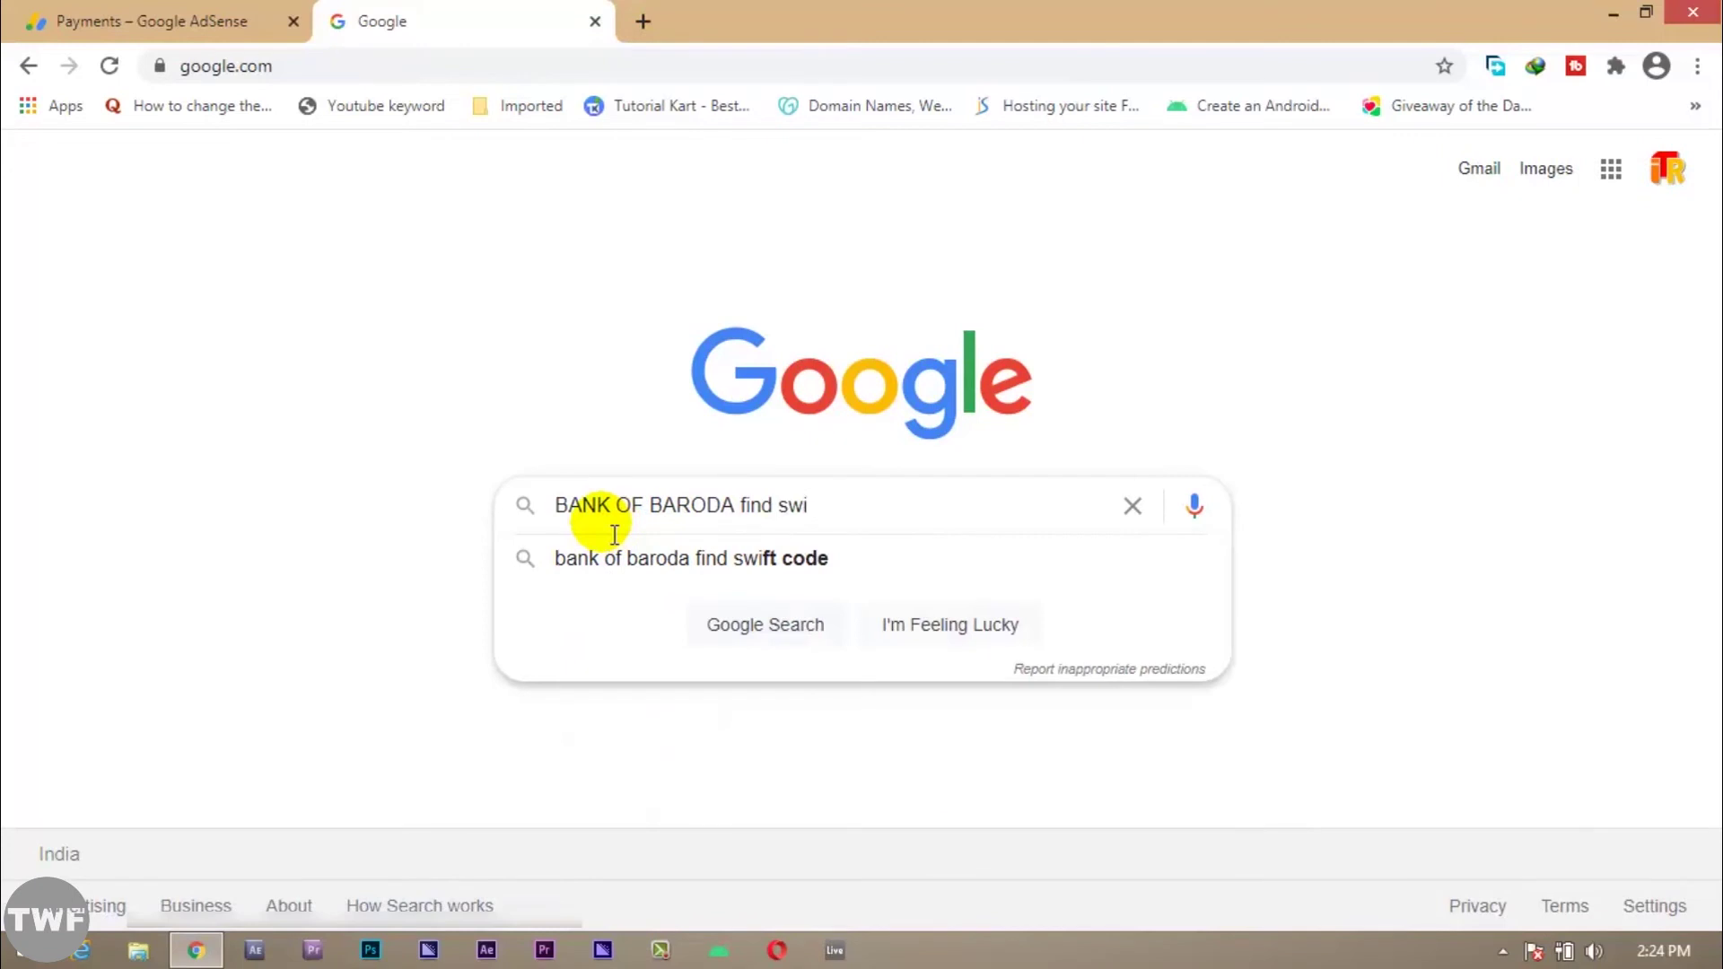
key("Down")
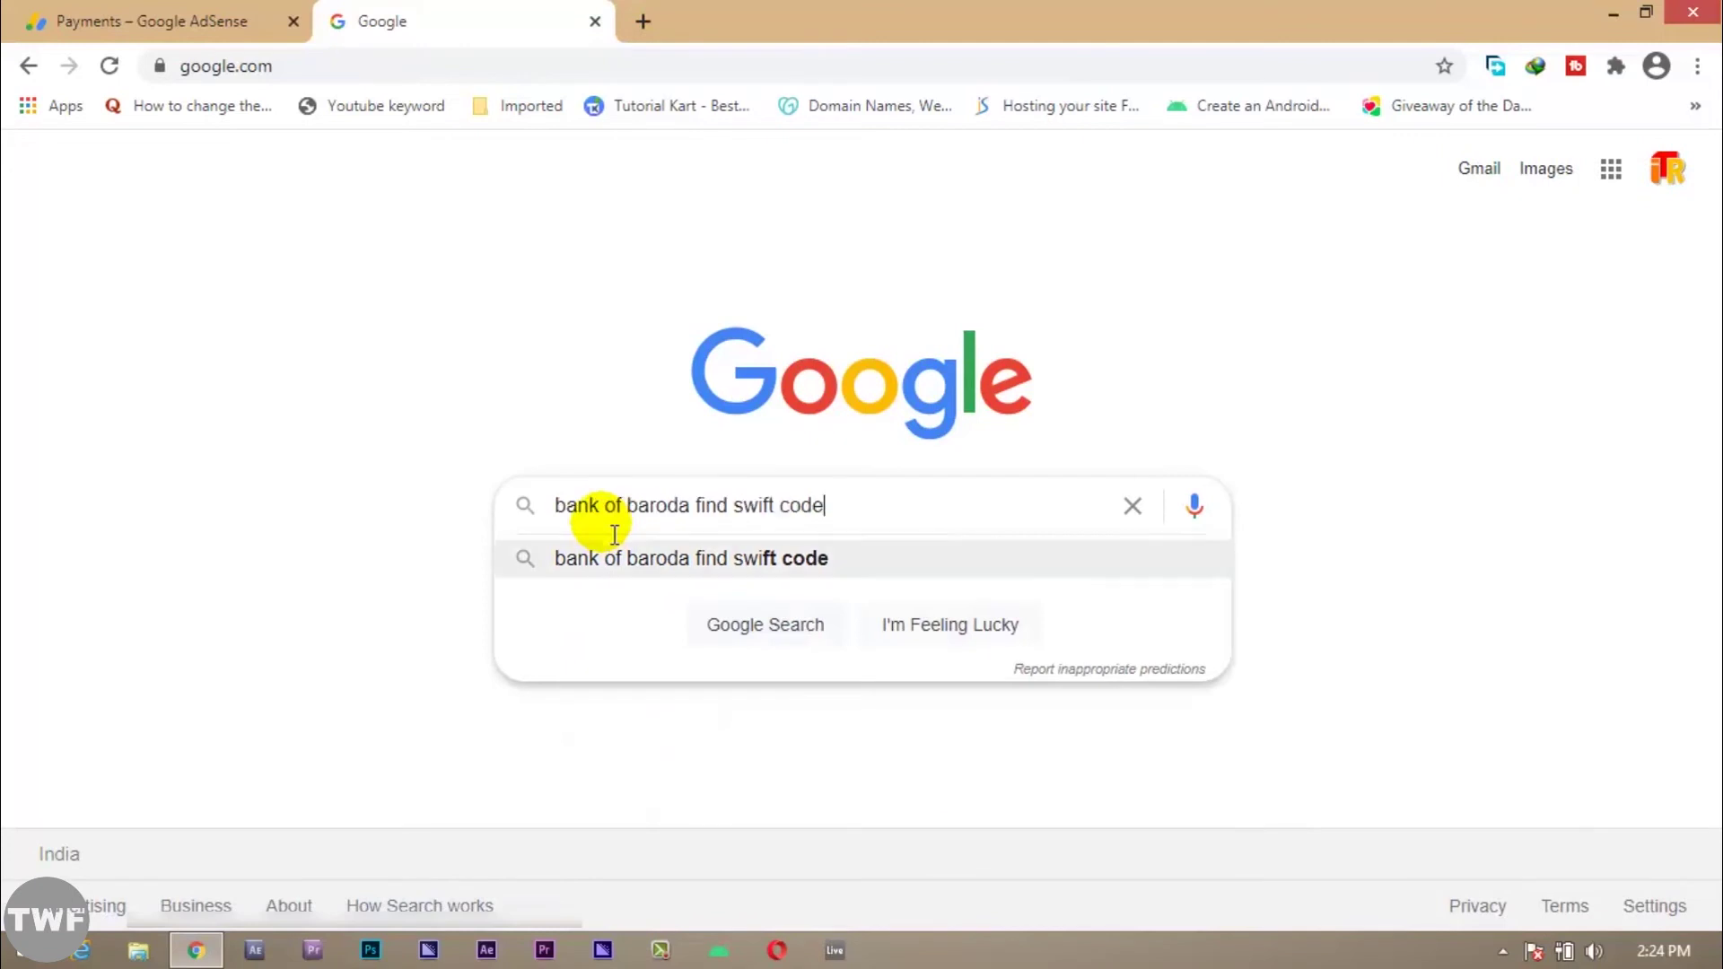
key("Return")
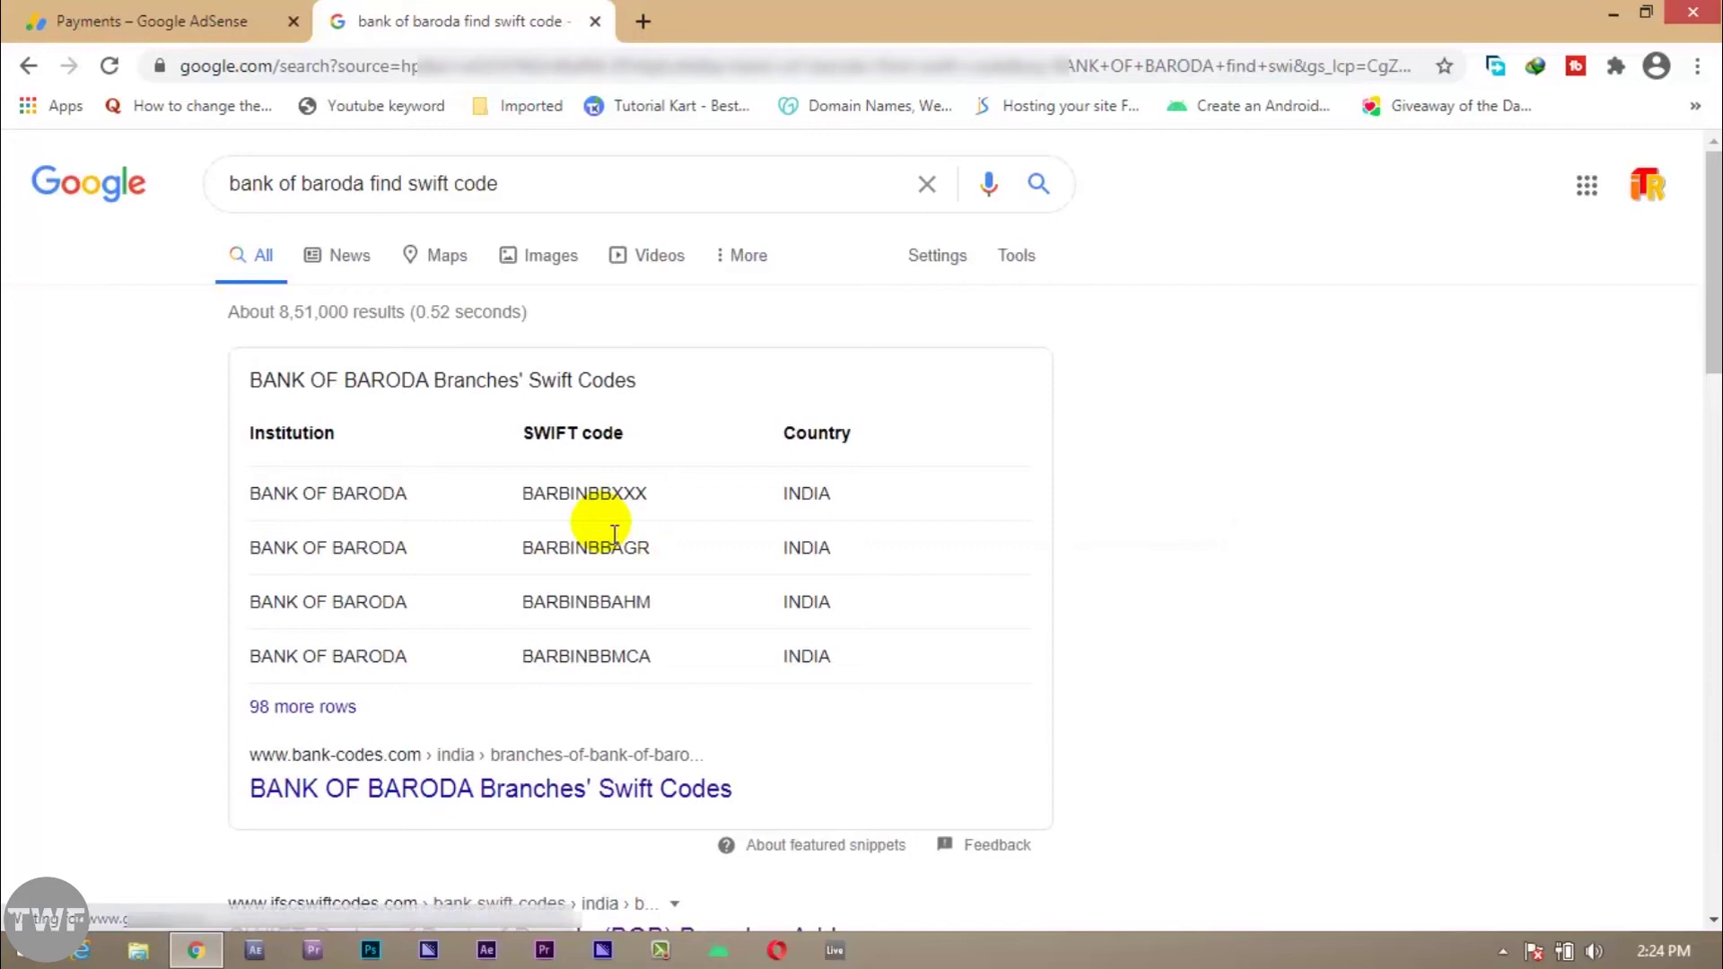
scroll(628, 466, "down", 3)
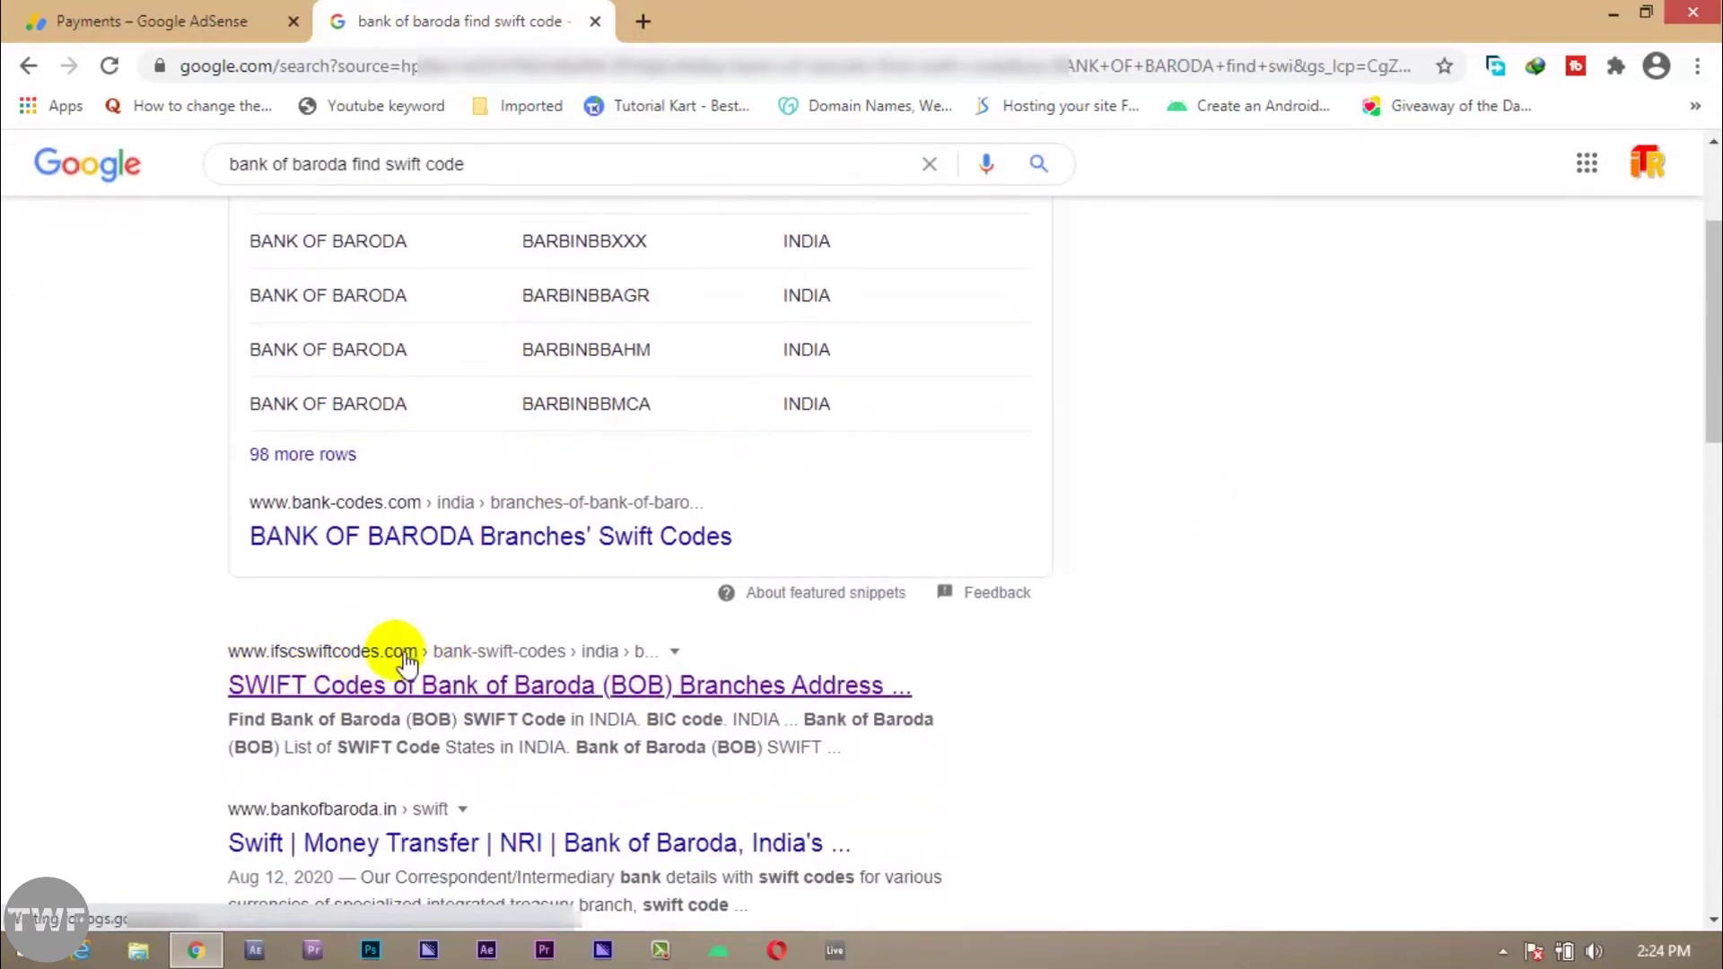
Step: On ifscswiftcodes, choose INDIA, BANK OF BARODA (BOB), BIHAR, PATNA and the Patna Main Frazer Road branch
left_click(382, 691)
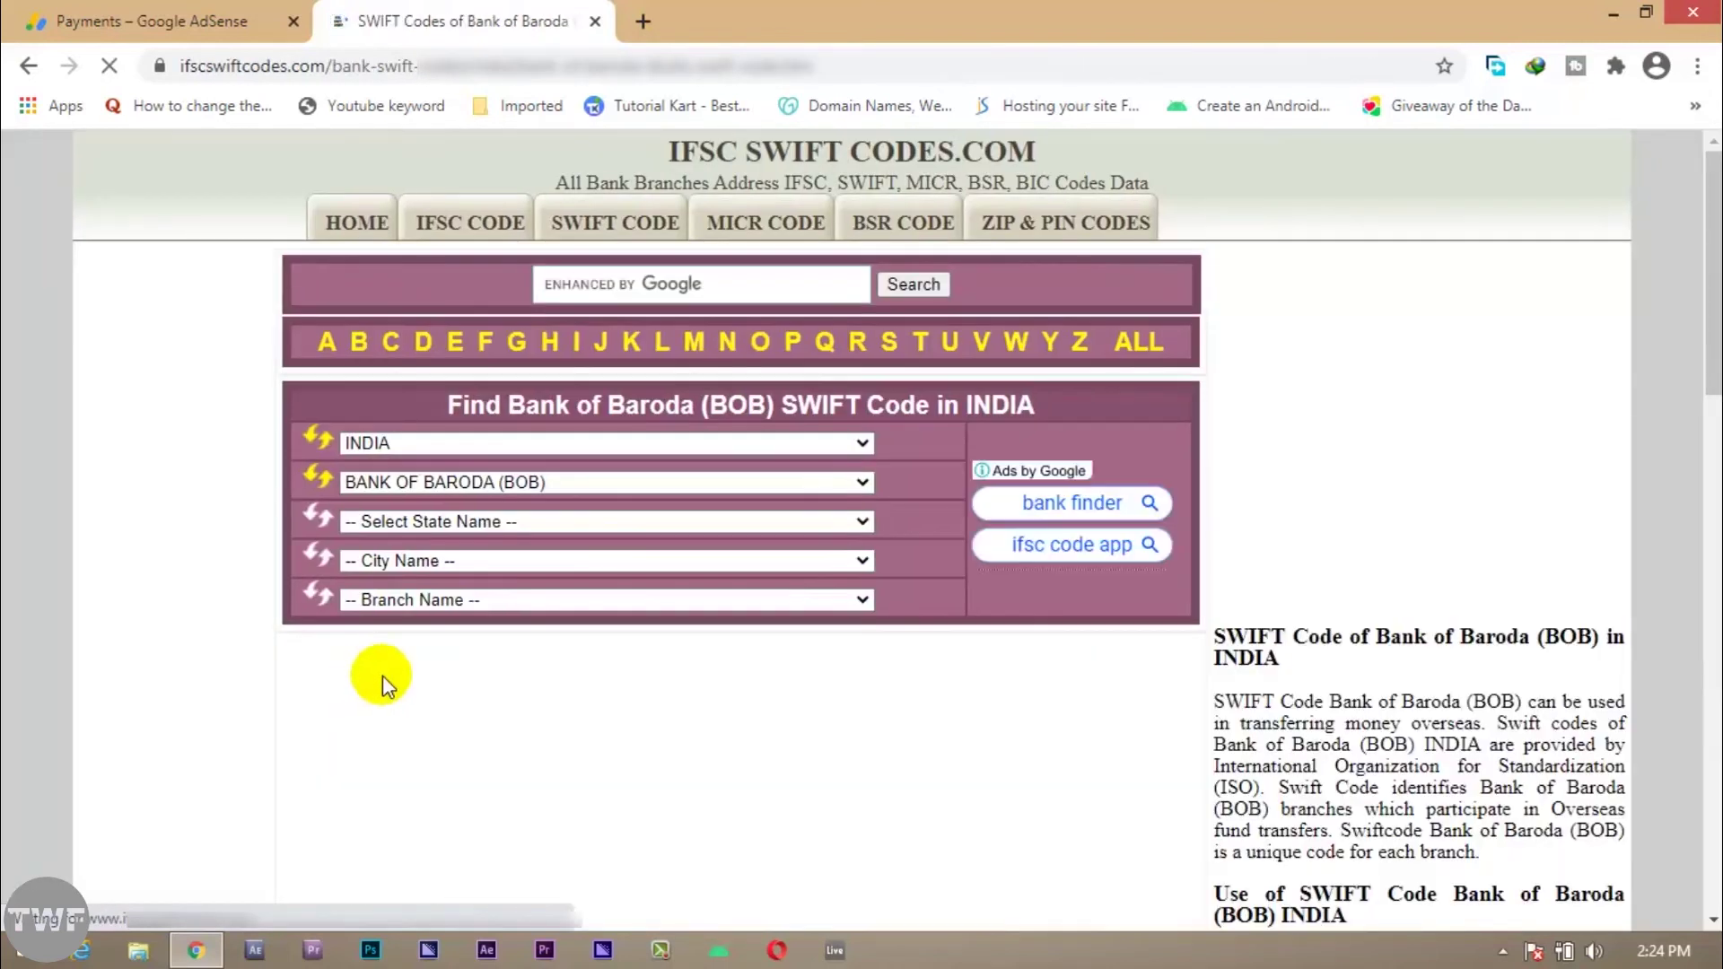
left_click(480, 445)
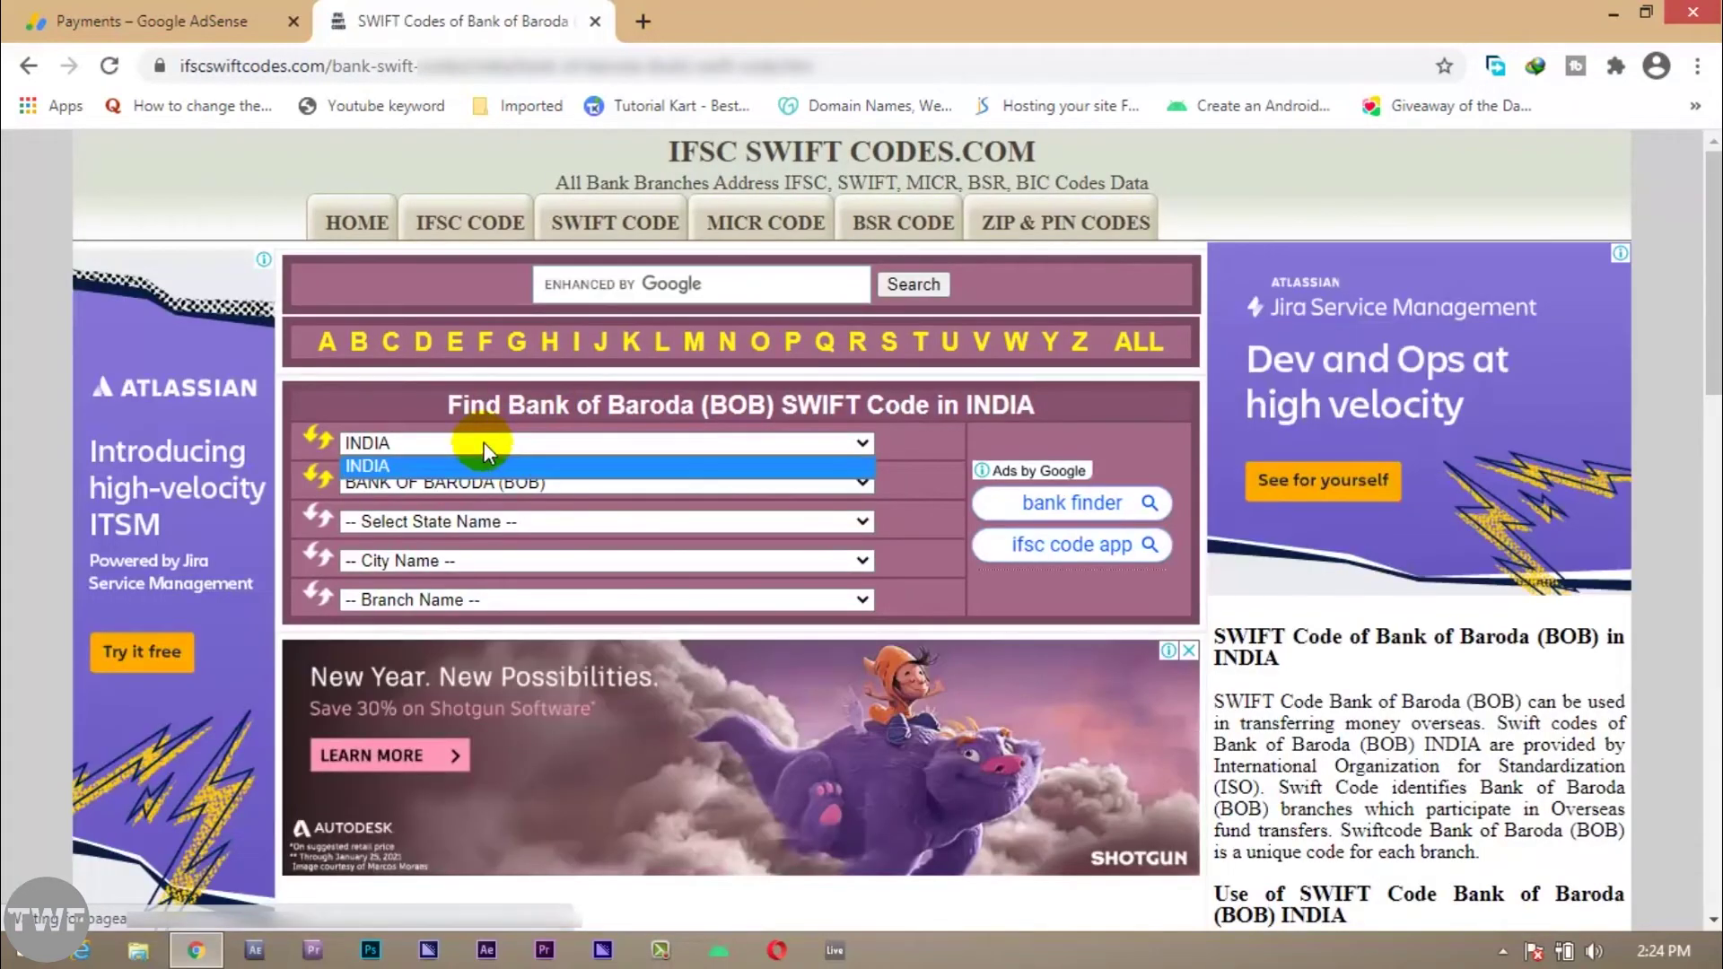
left_click(482, 442)
left_click(507, 482)
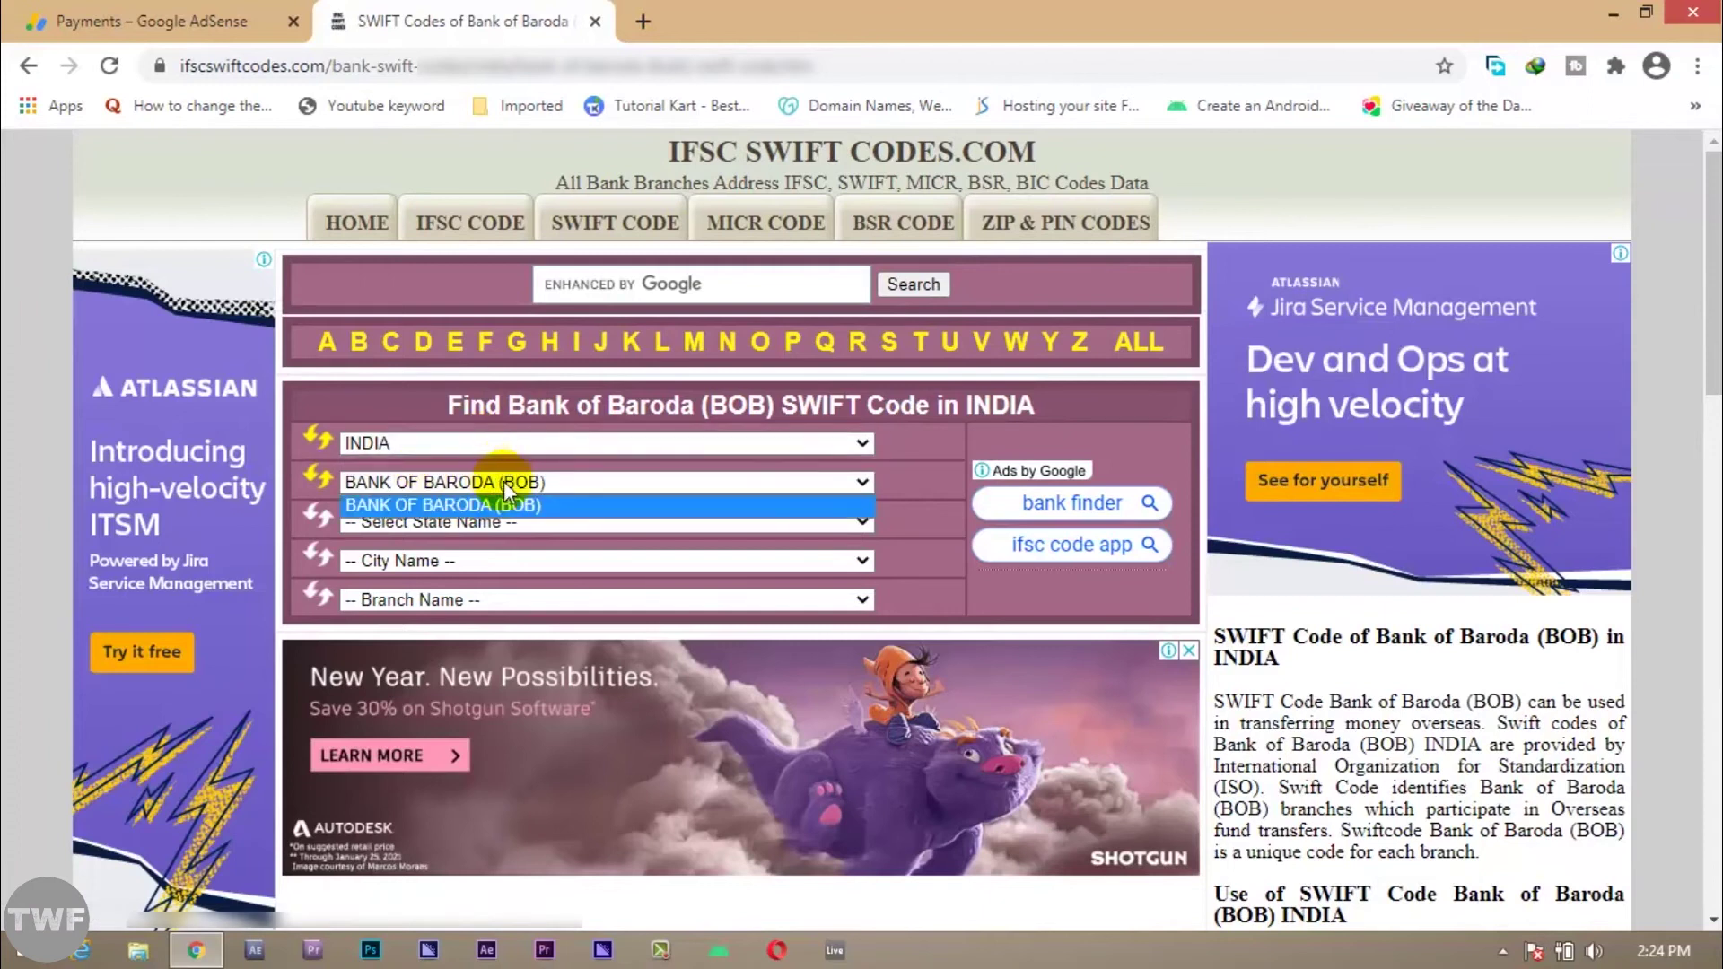
left_click(530, 503)
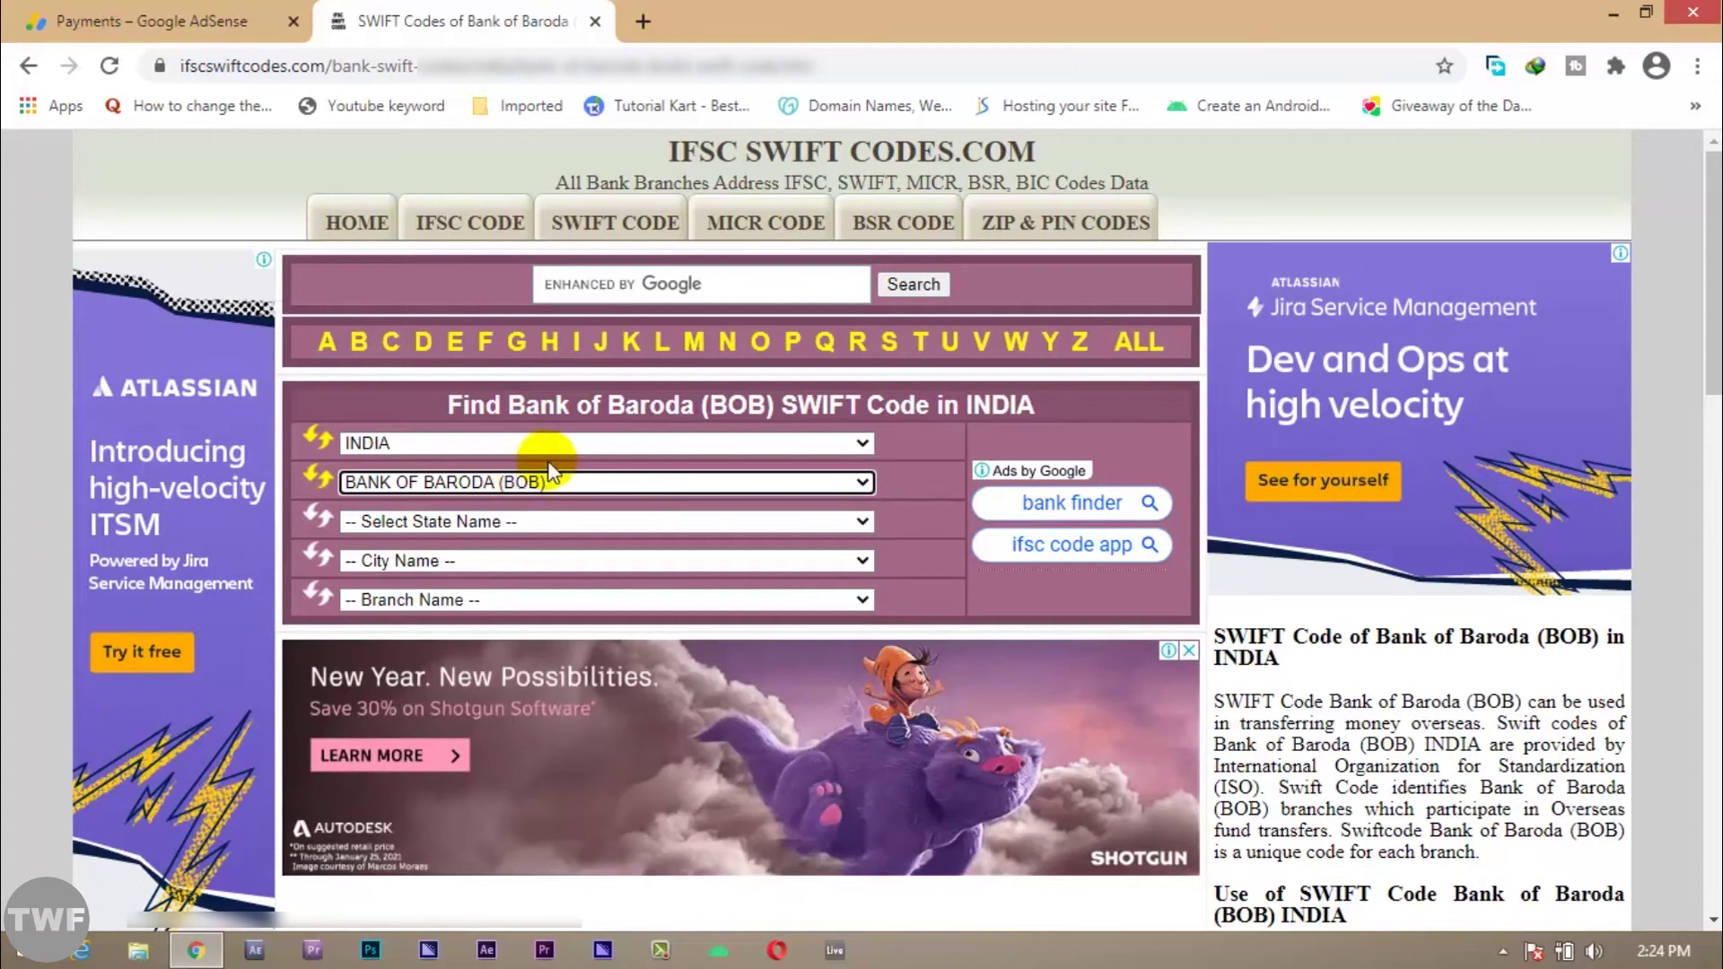
left_click(479, 524)
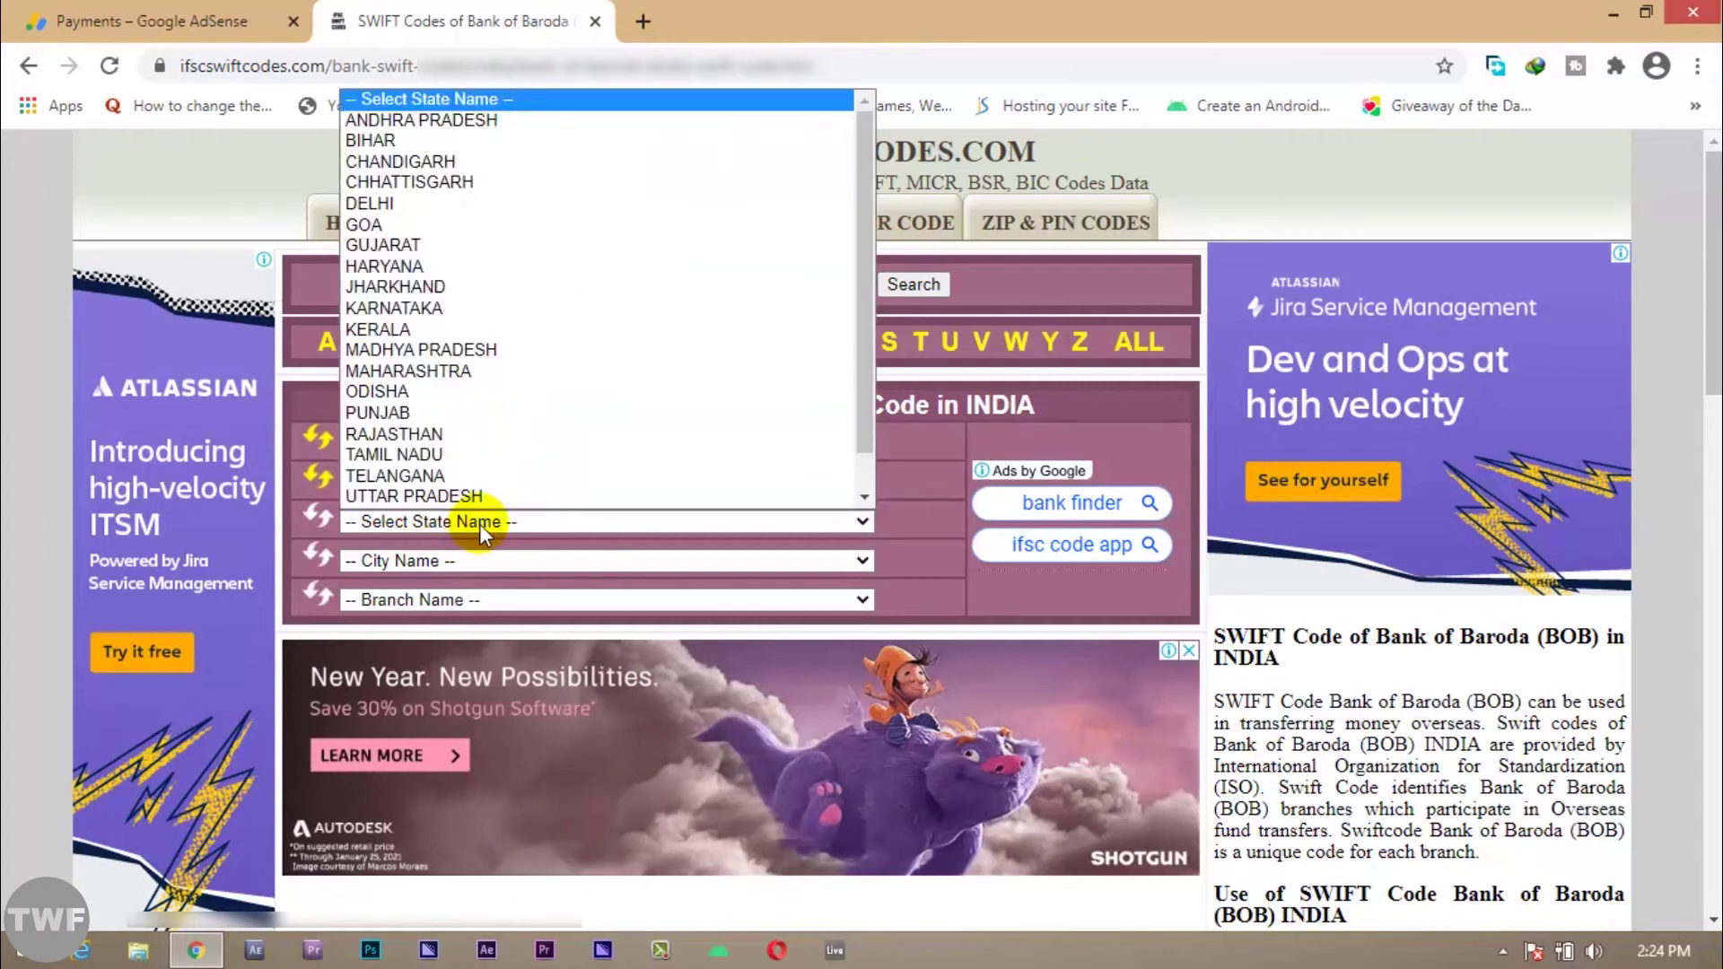
left_click(394, 142)
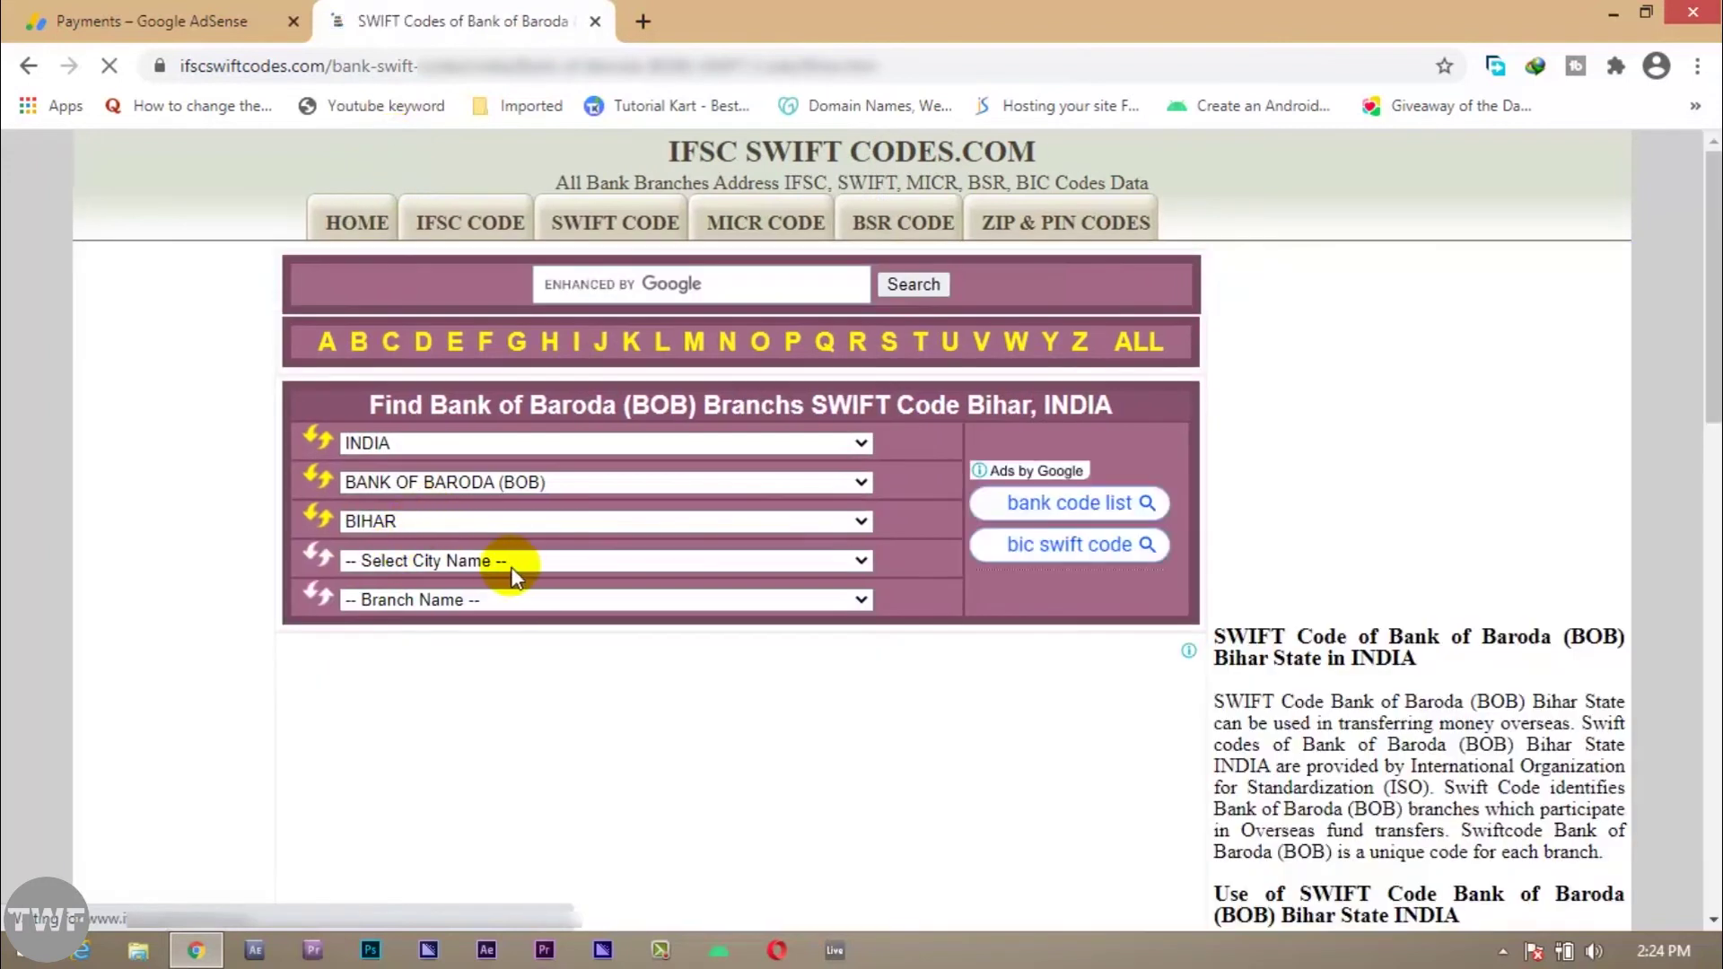
left_click(493, 562)
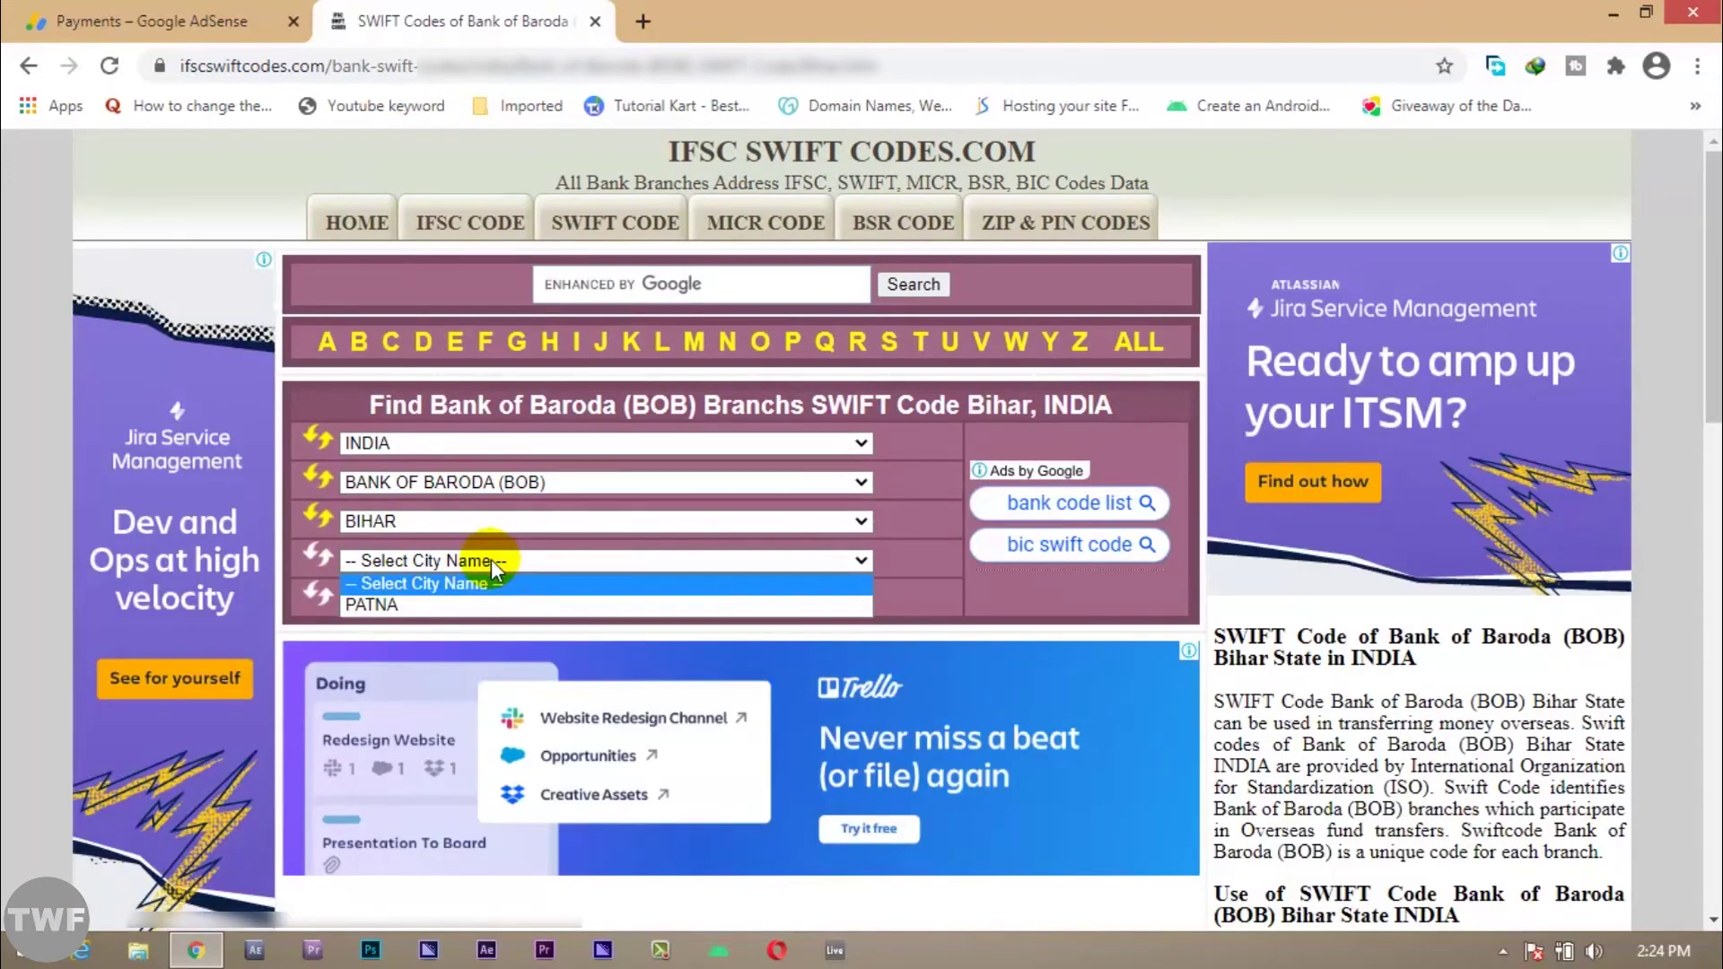
left_click(445, 609)
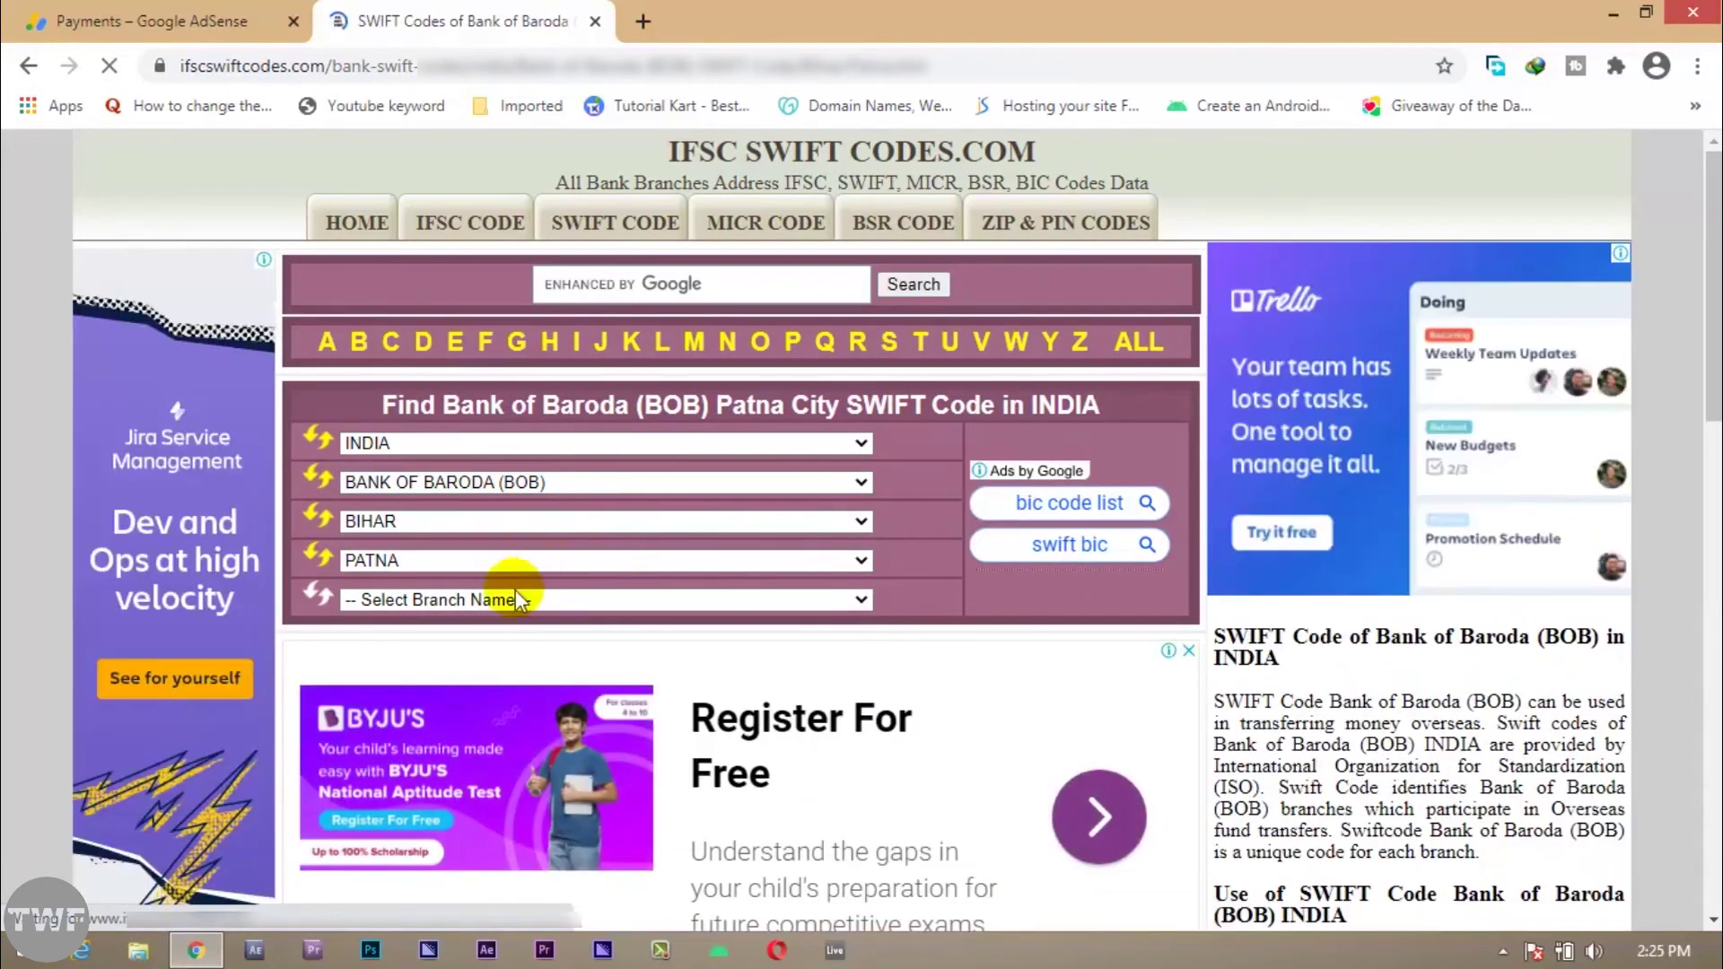
left_click(515, 600)
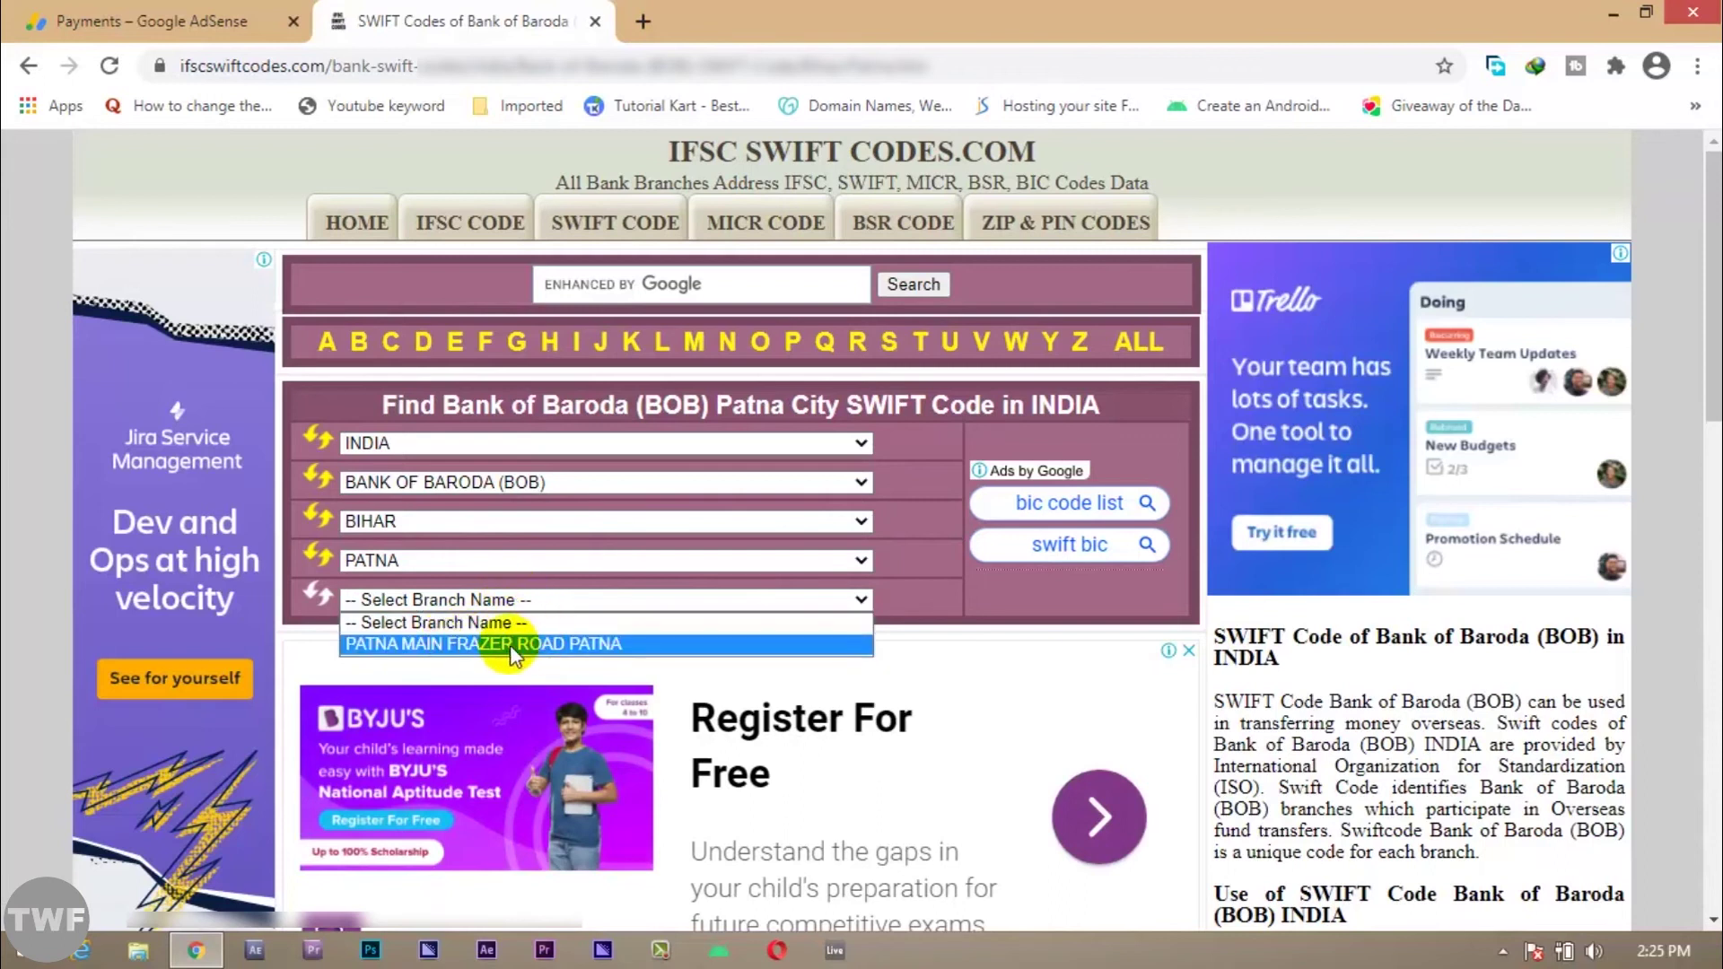
left_click(617, 648)
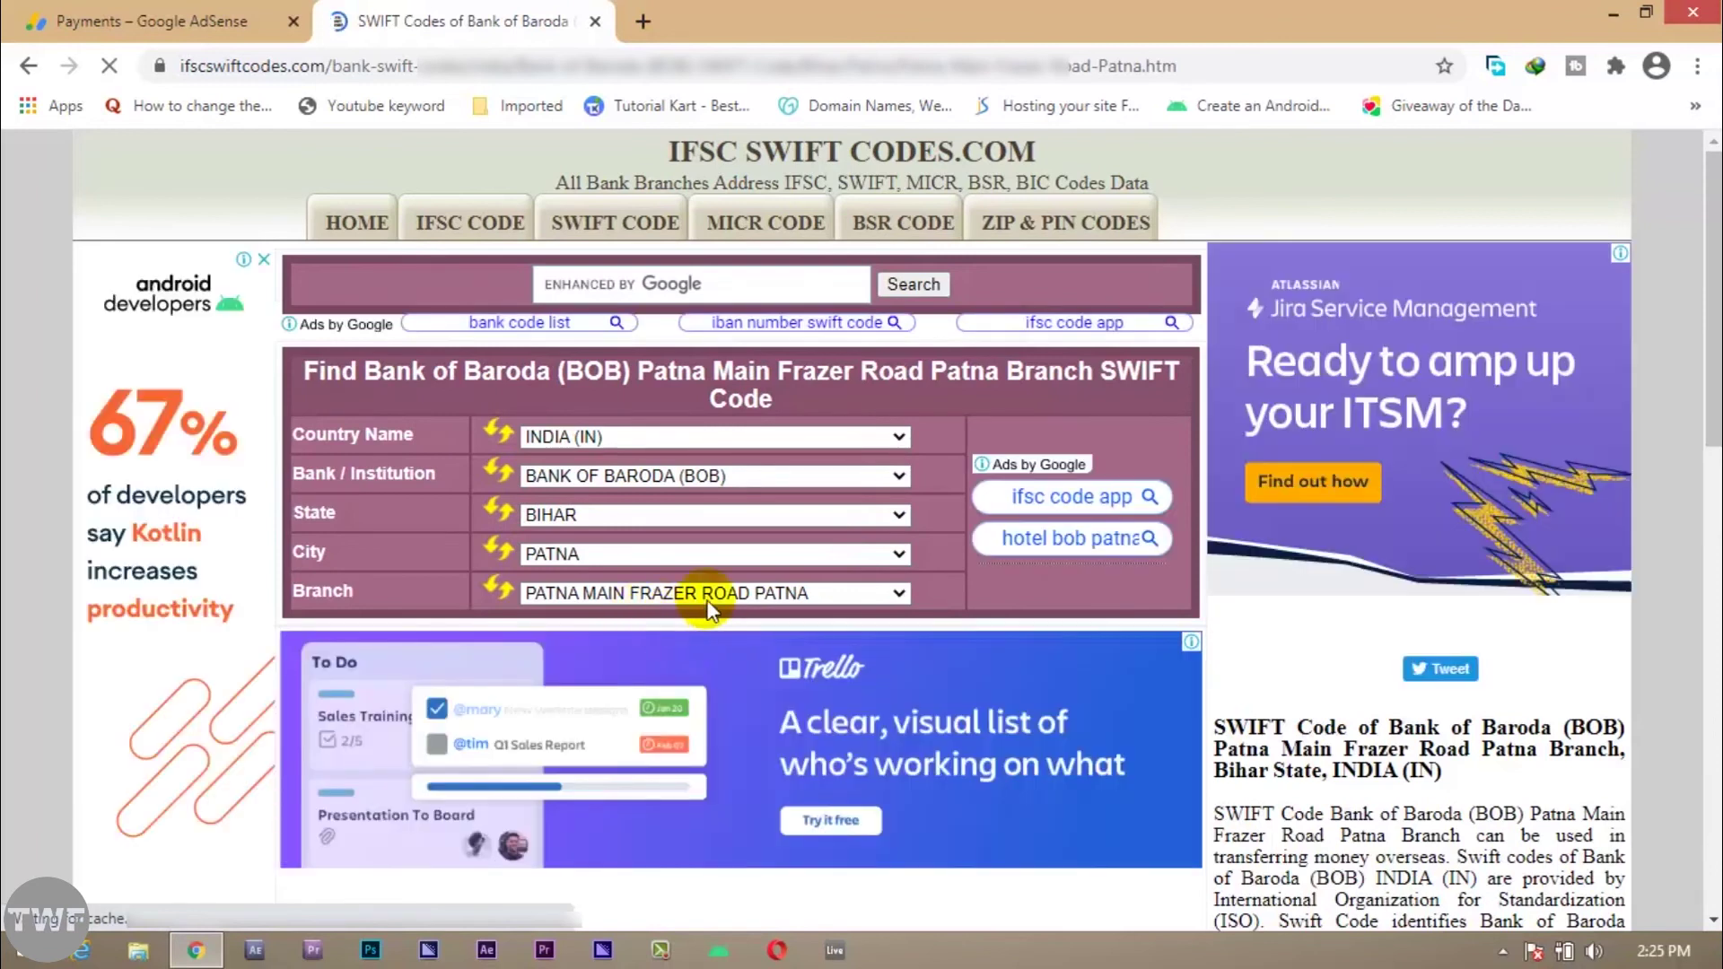
Step: Copy the branch SWIFT code BARBINBBPAT
scroll(709, 609, "down", 7)
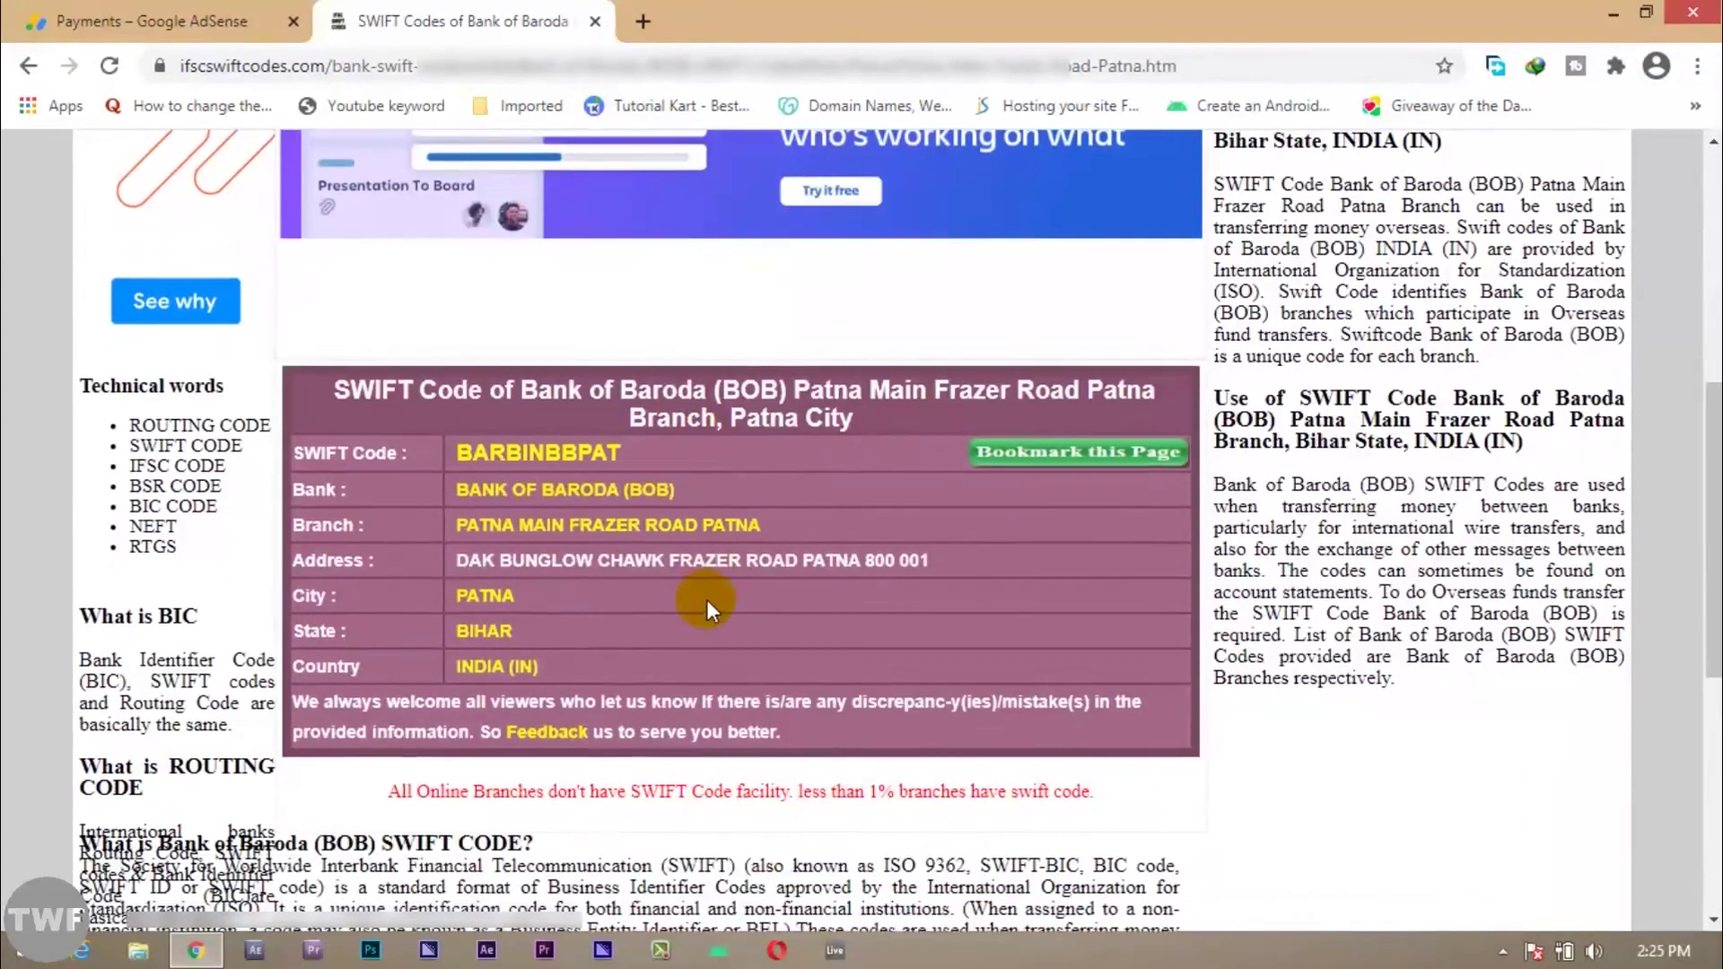
scroll(680, 490, "down", 4)
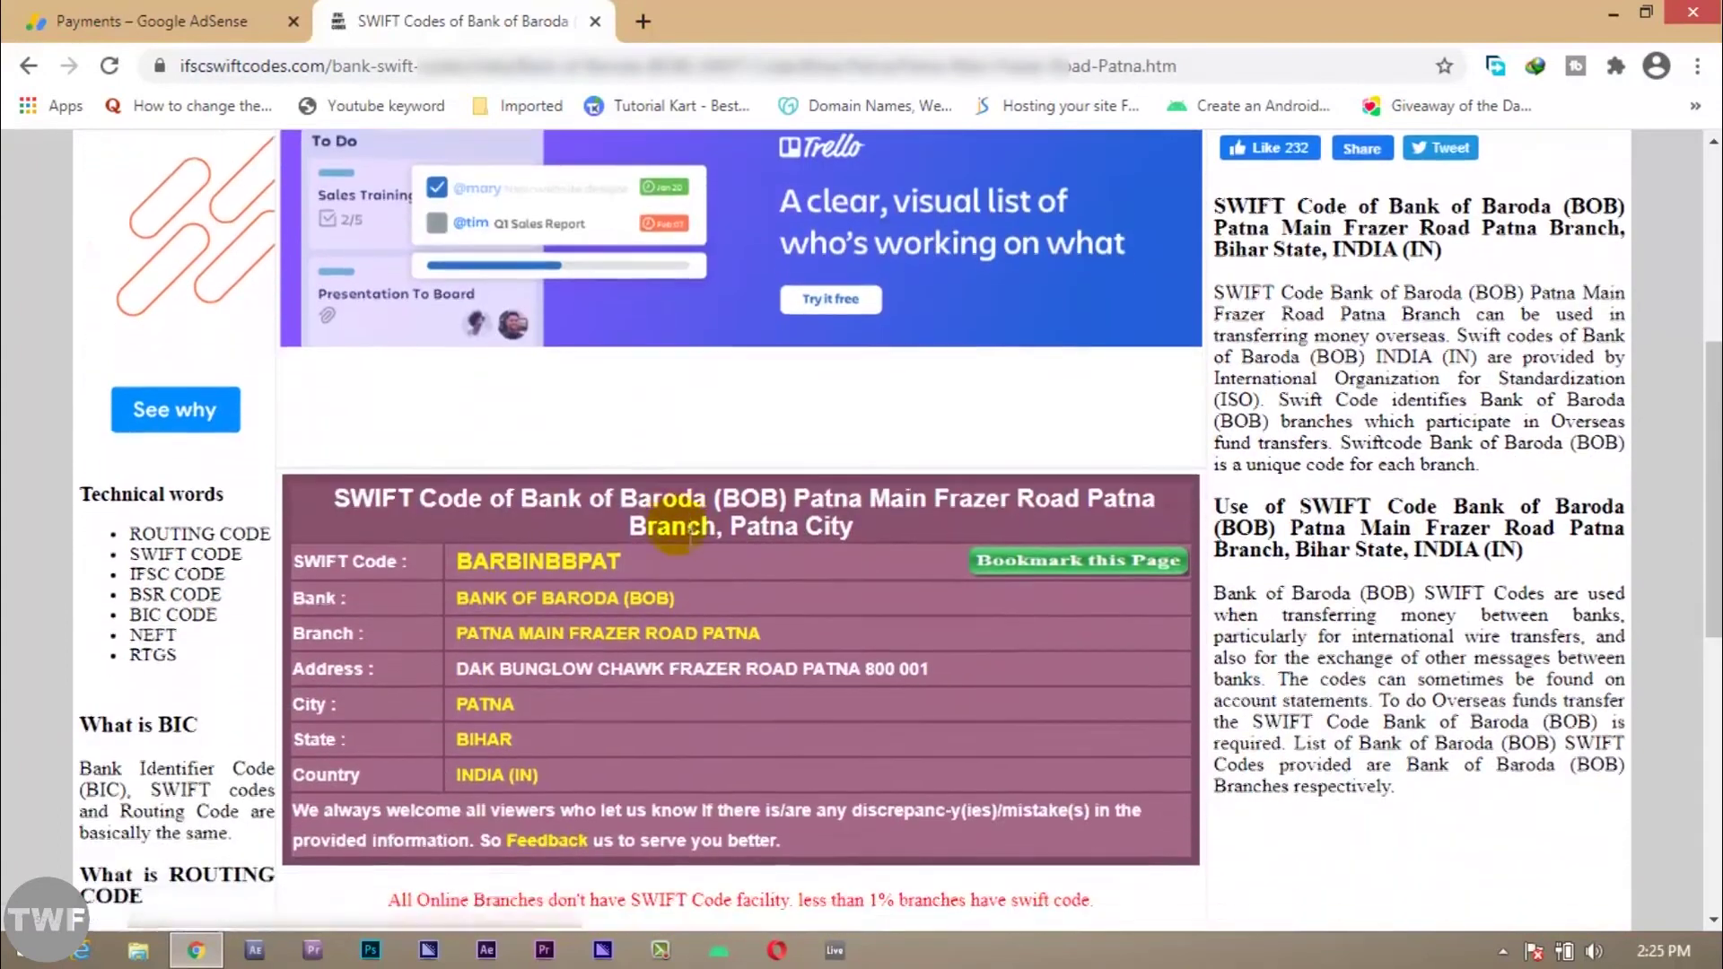
scroll(680, 531, "down", 1)
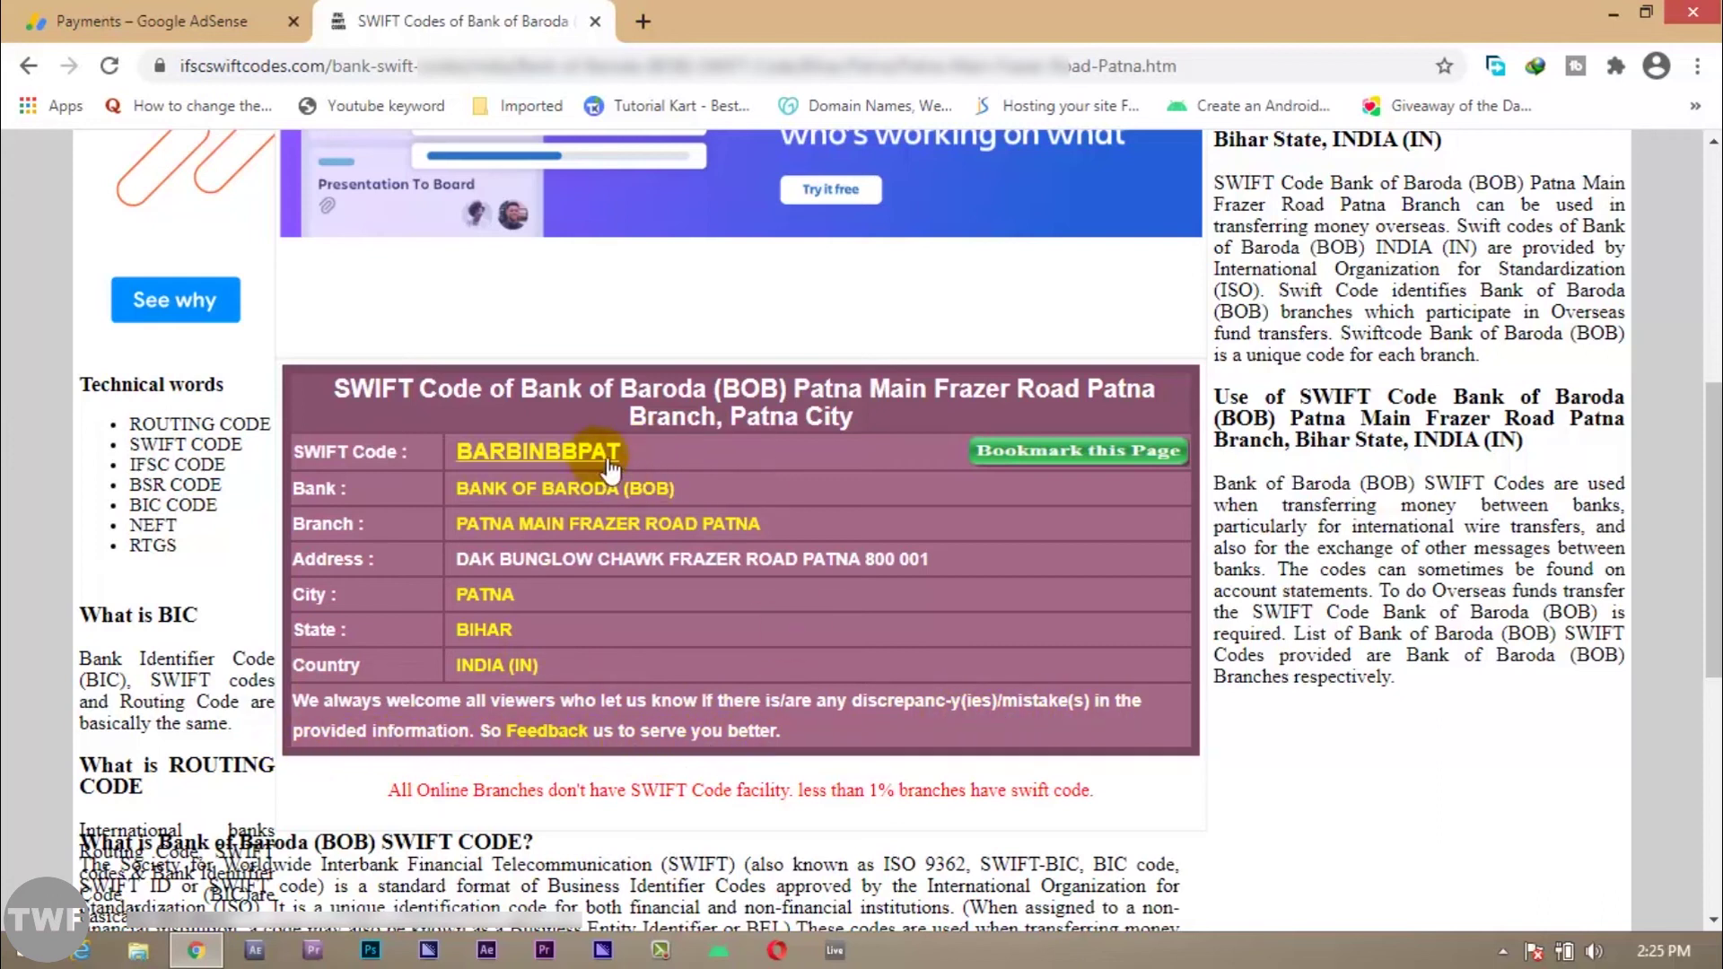
left_click_drag(626, 451, 475, 462)
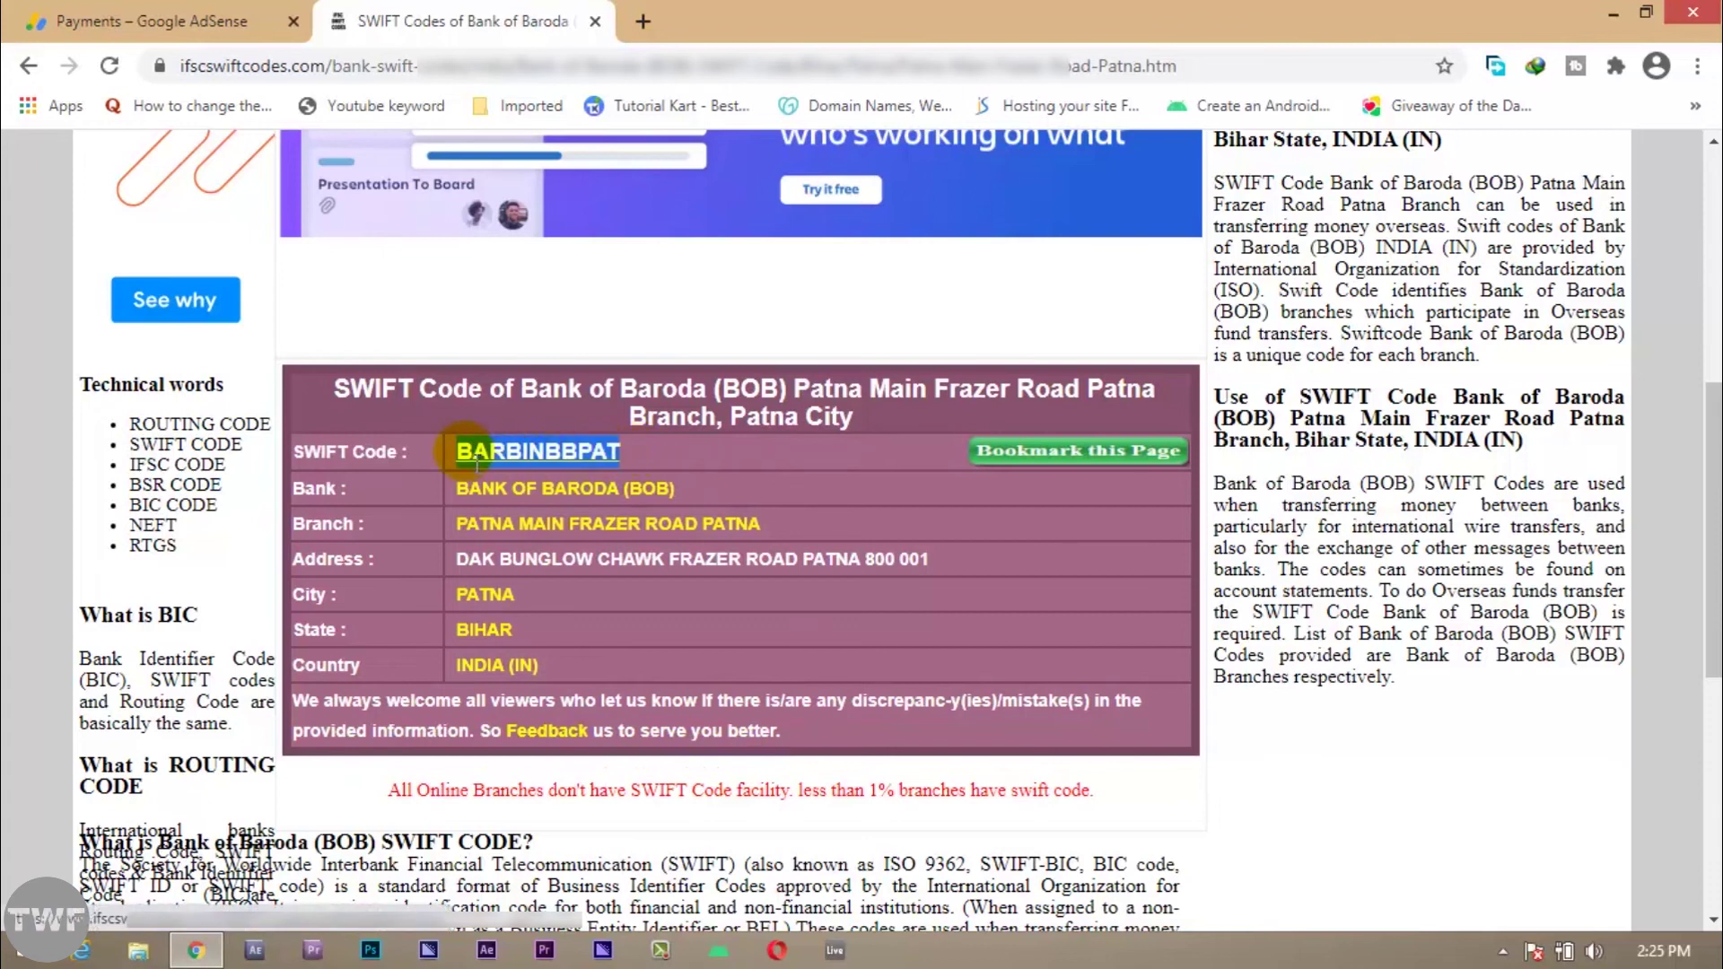
right_click(540, 457)
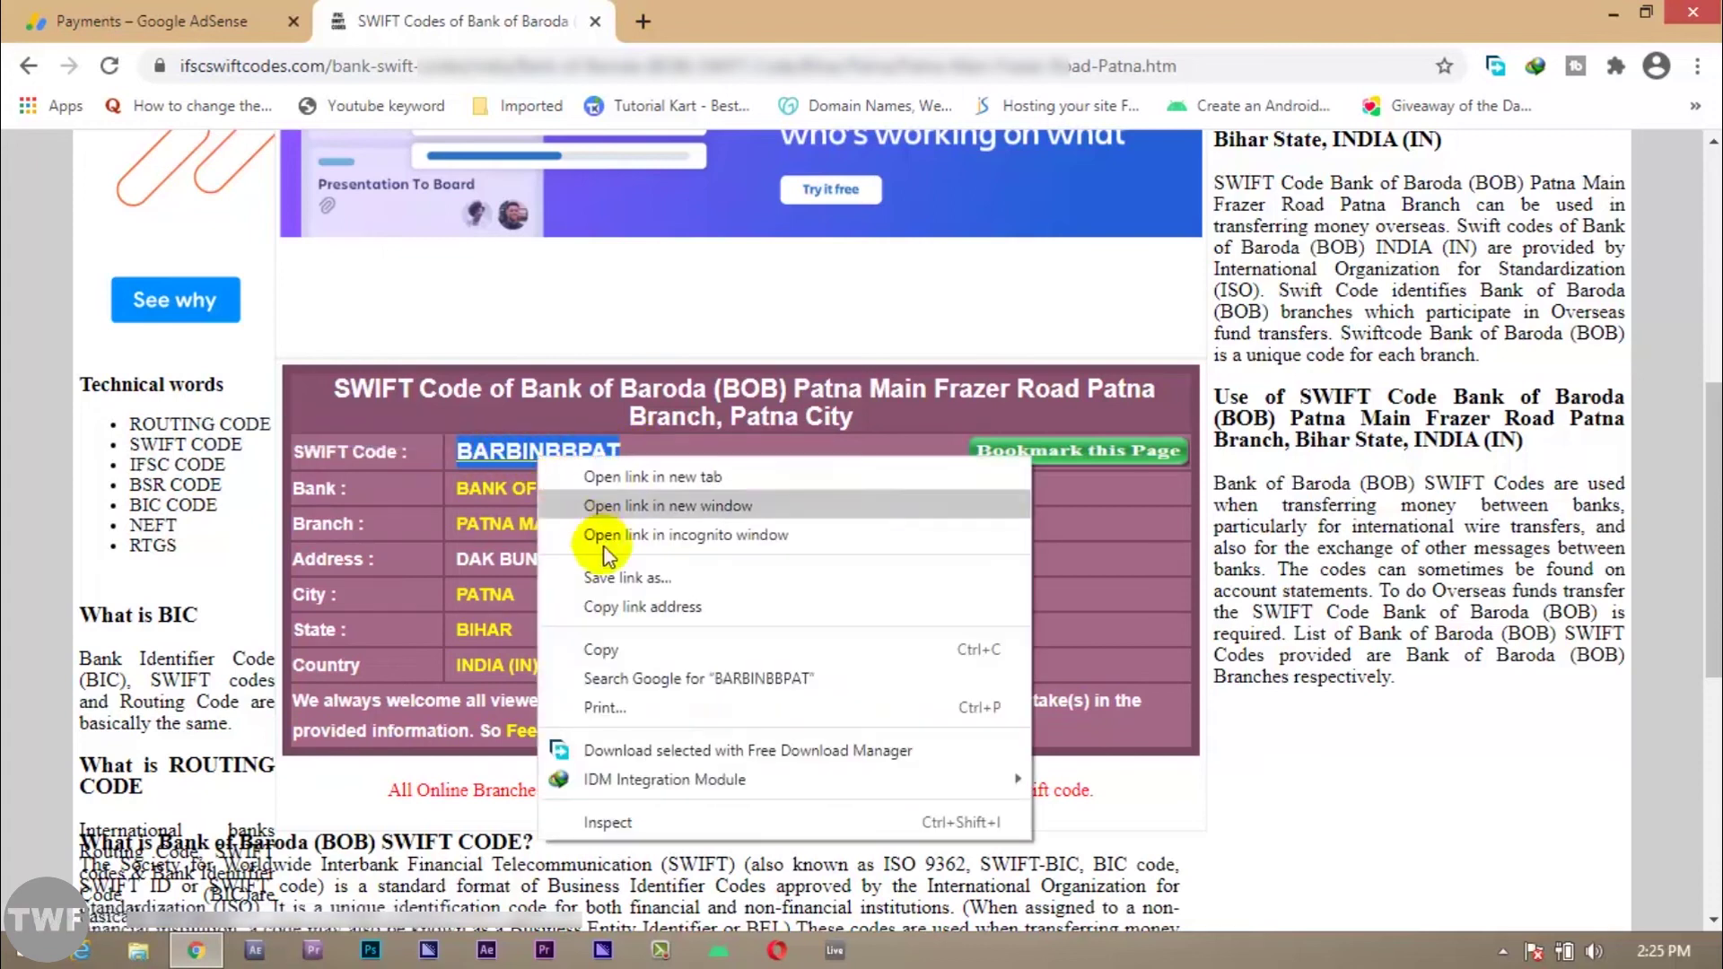
left_click(621, 650)
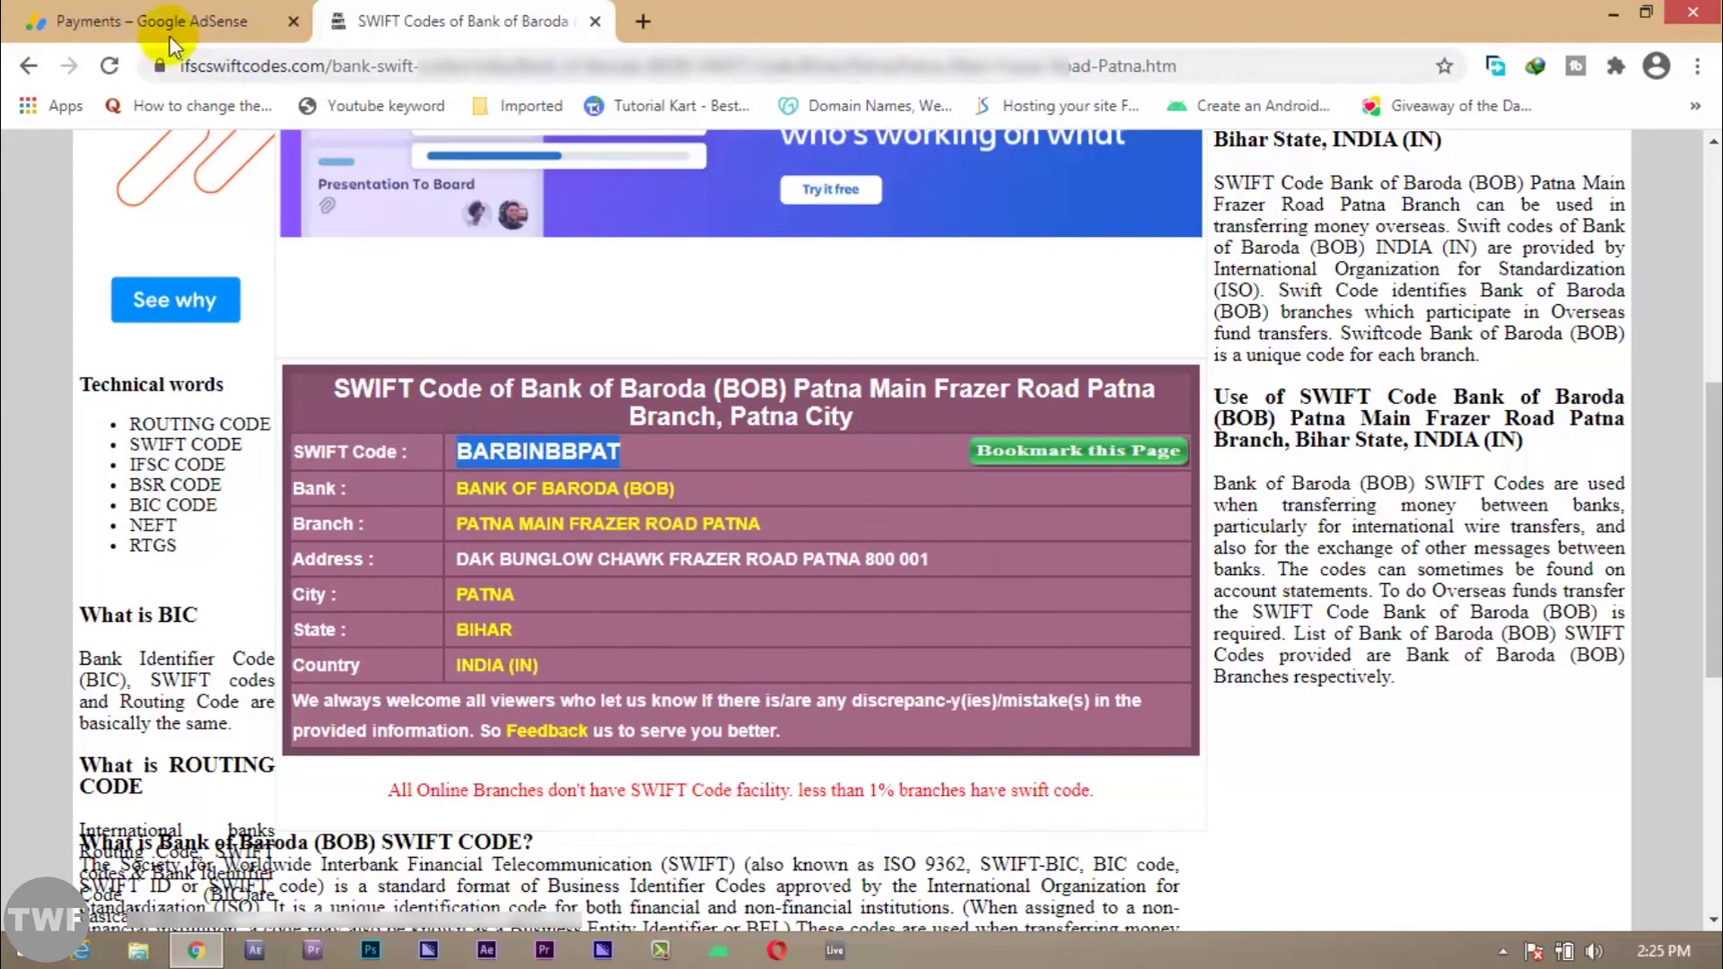
Step: Paste BARBINBBPAT into the AdSense SWIFT BIC field and save the wire-transfer bank details
left_click(161, 28)
left_click(692, 777)
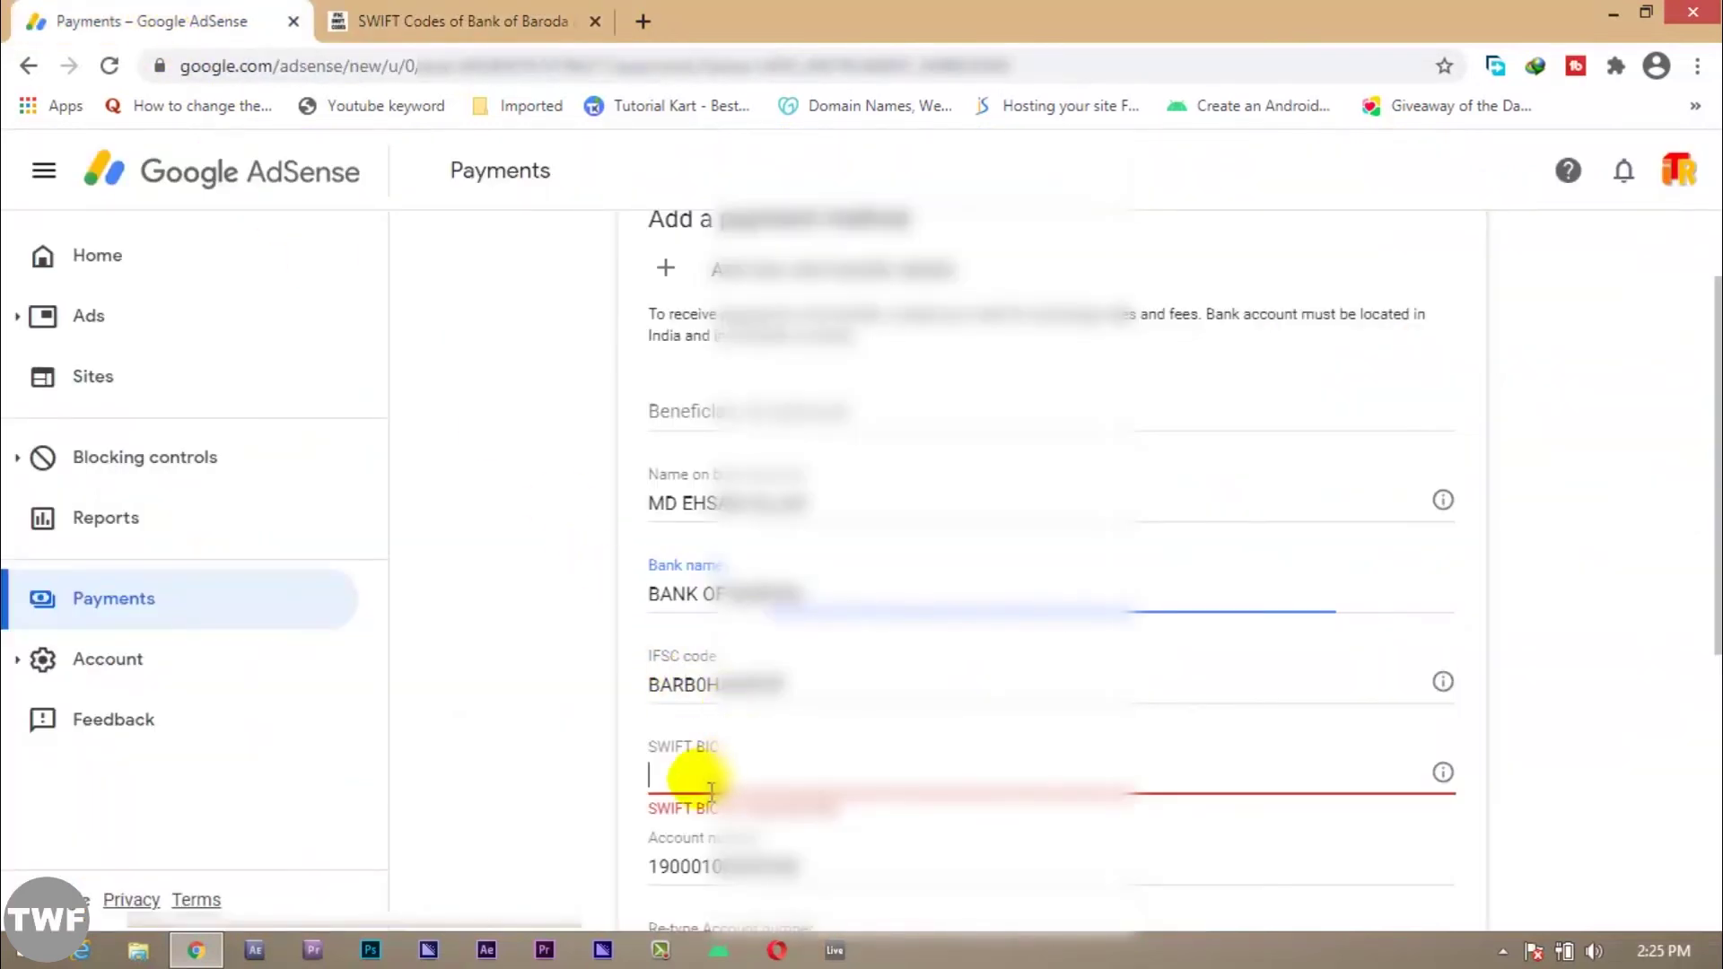
right_click(698, 779)
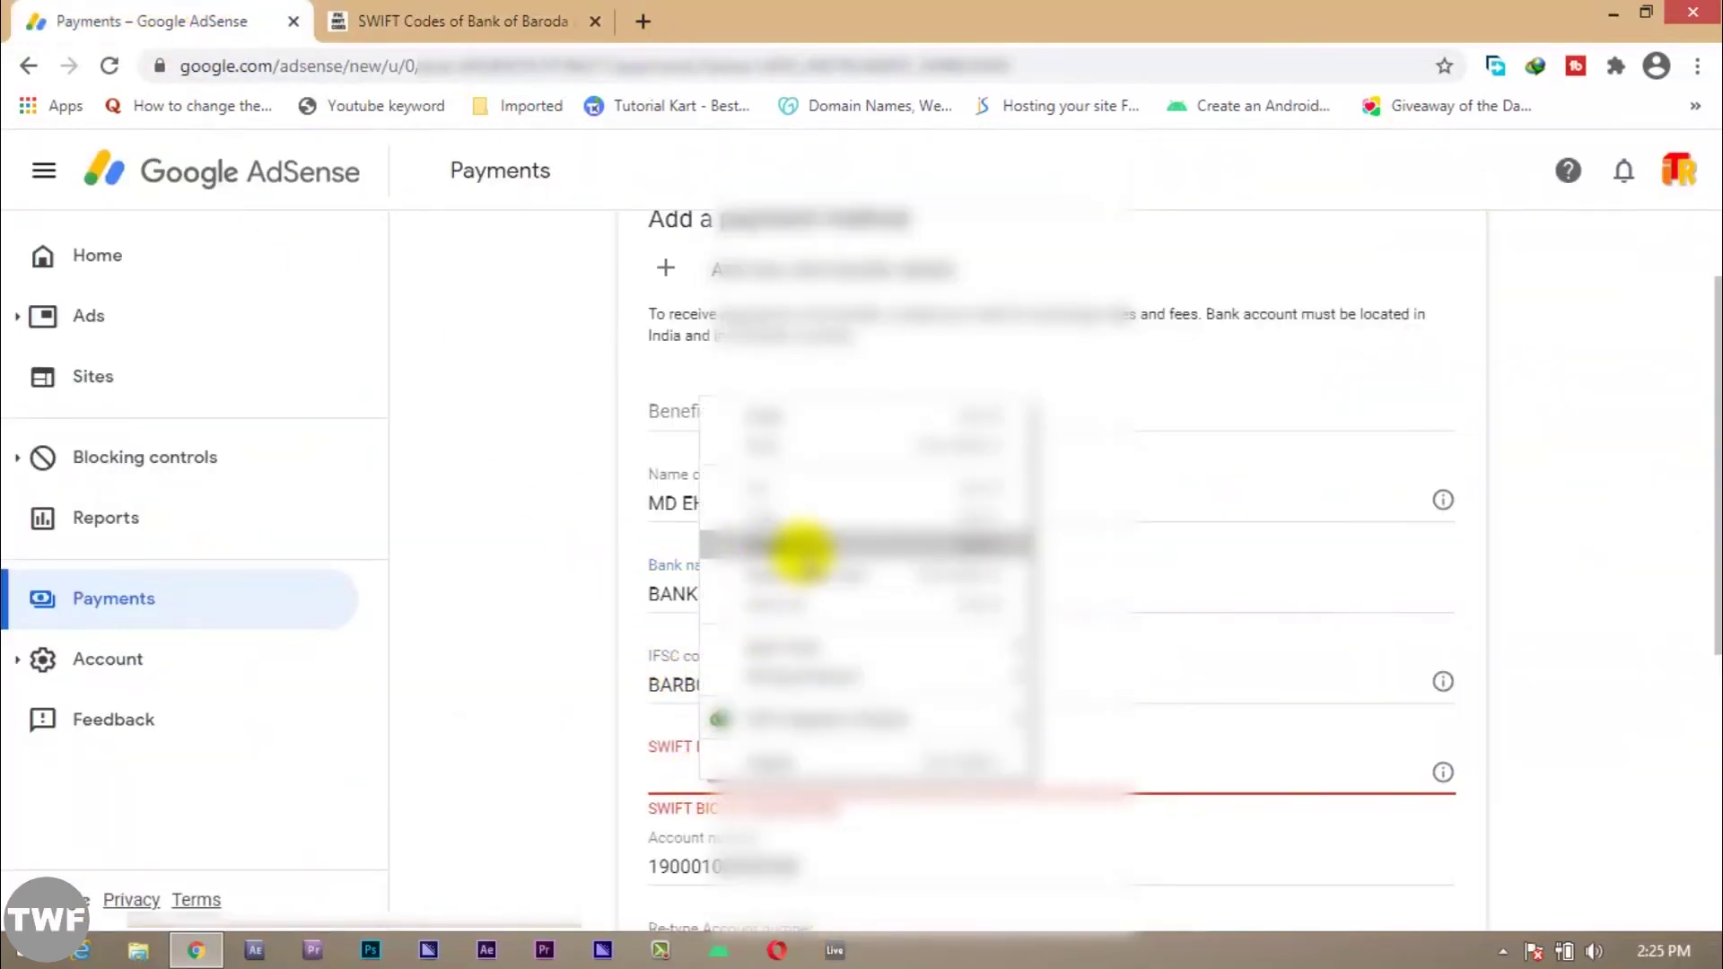
left_click(801, 545)
scroll(821, 604, "down", 3)
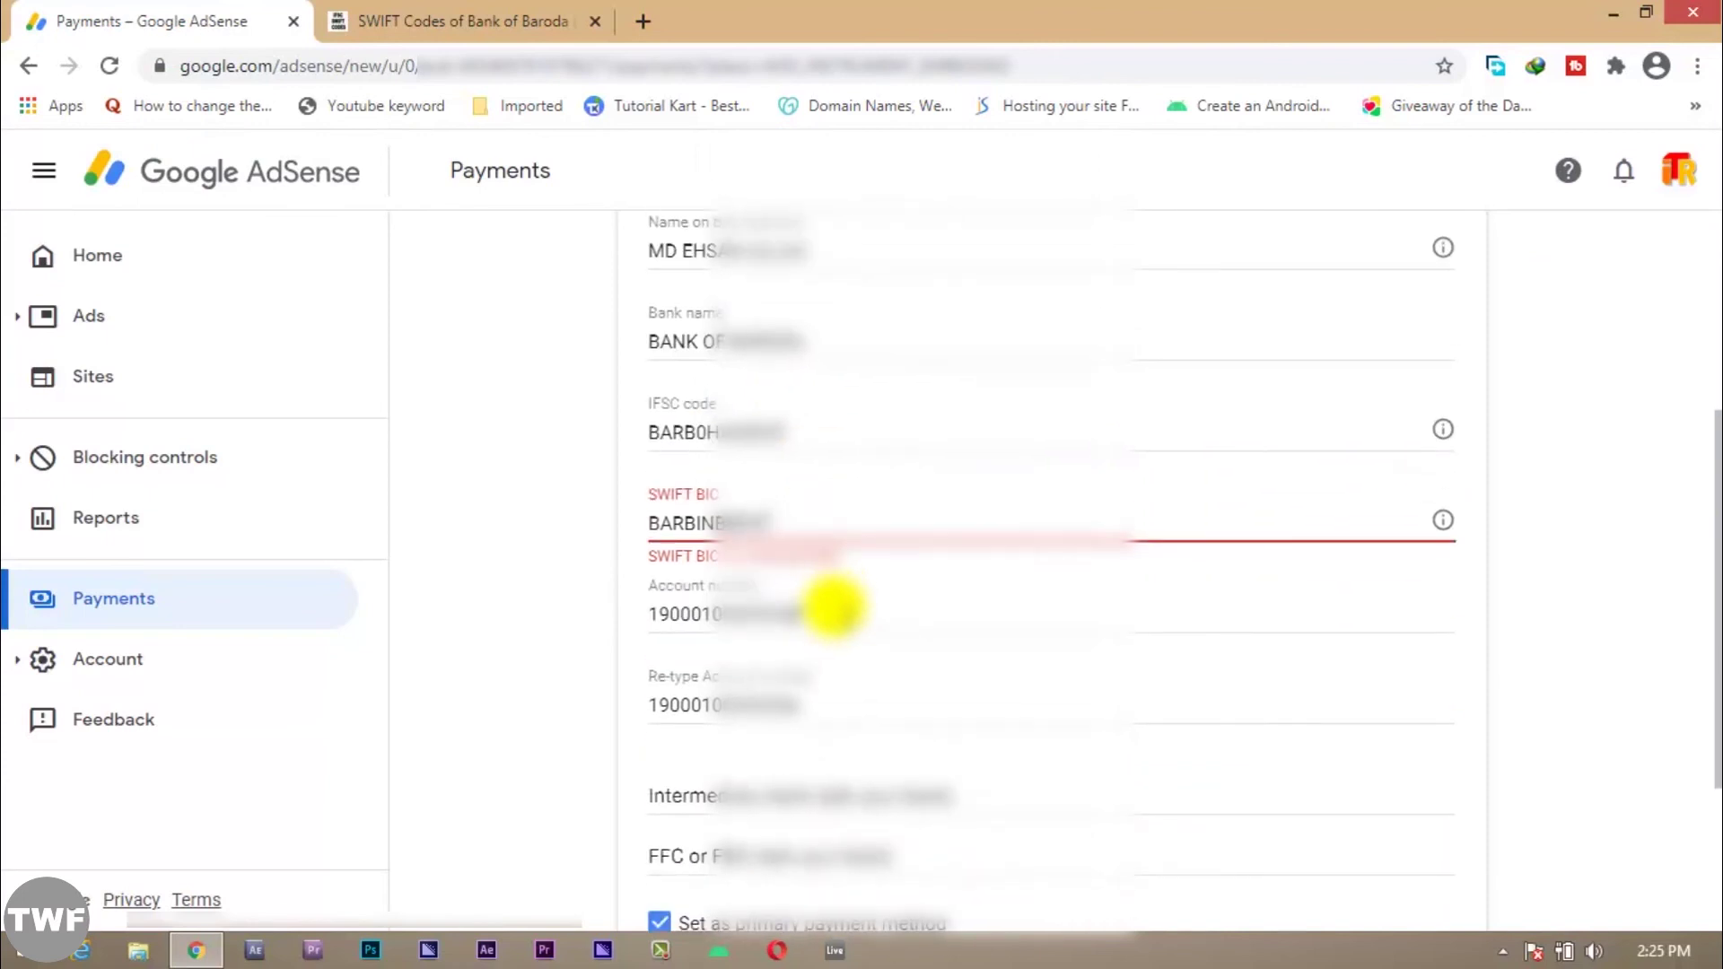
left_click(832, 608)
scroll(908, 673, "down", 3)
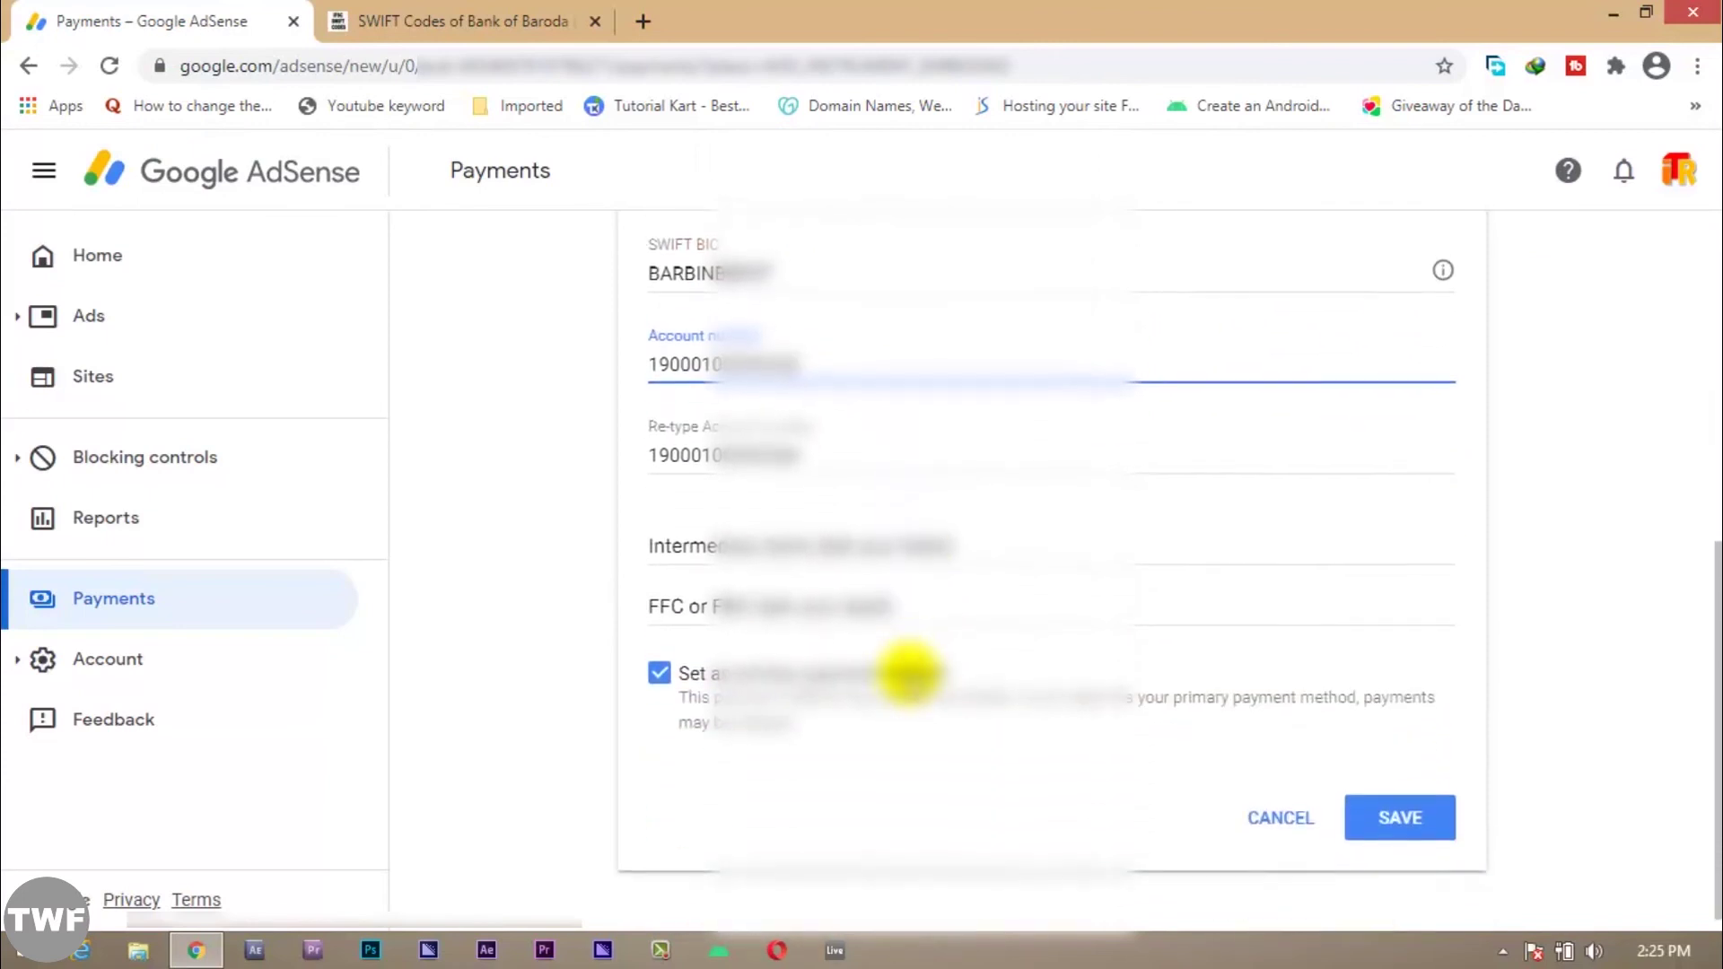
left_click(1385, 806)
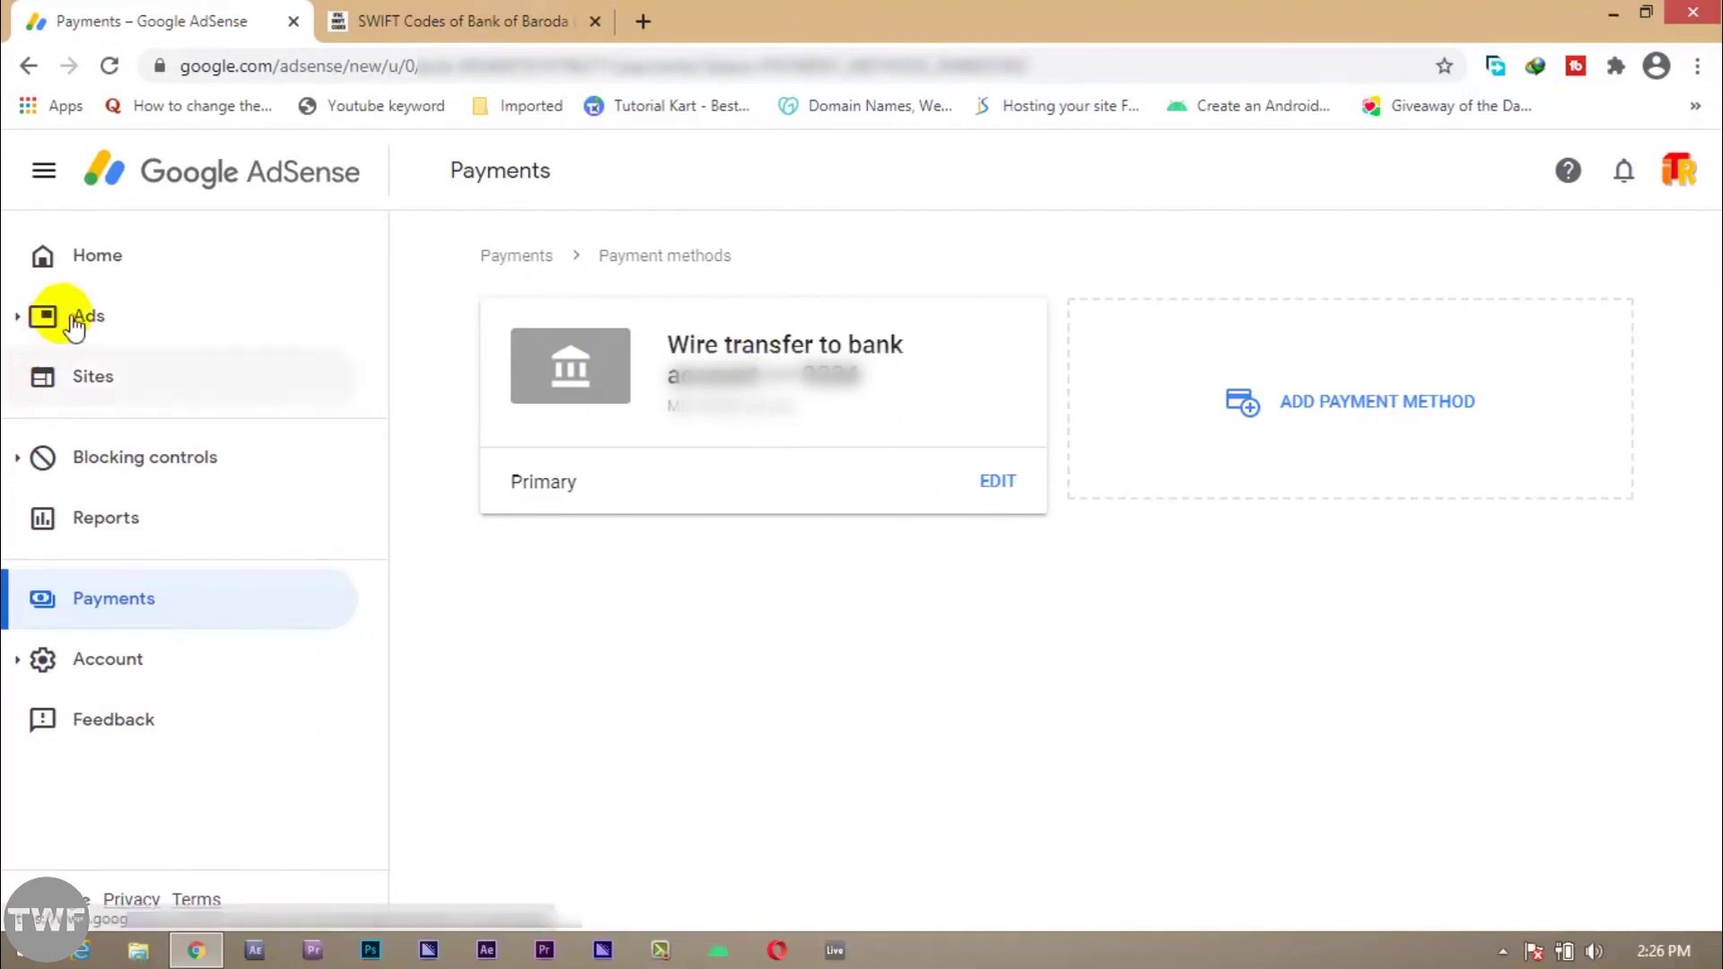
Step: Check Home, then reopen Payments to confirm wire transfer is the primary payment method
left_click(112, 269)
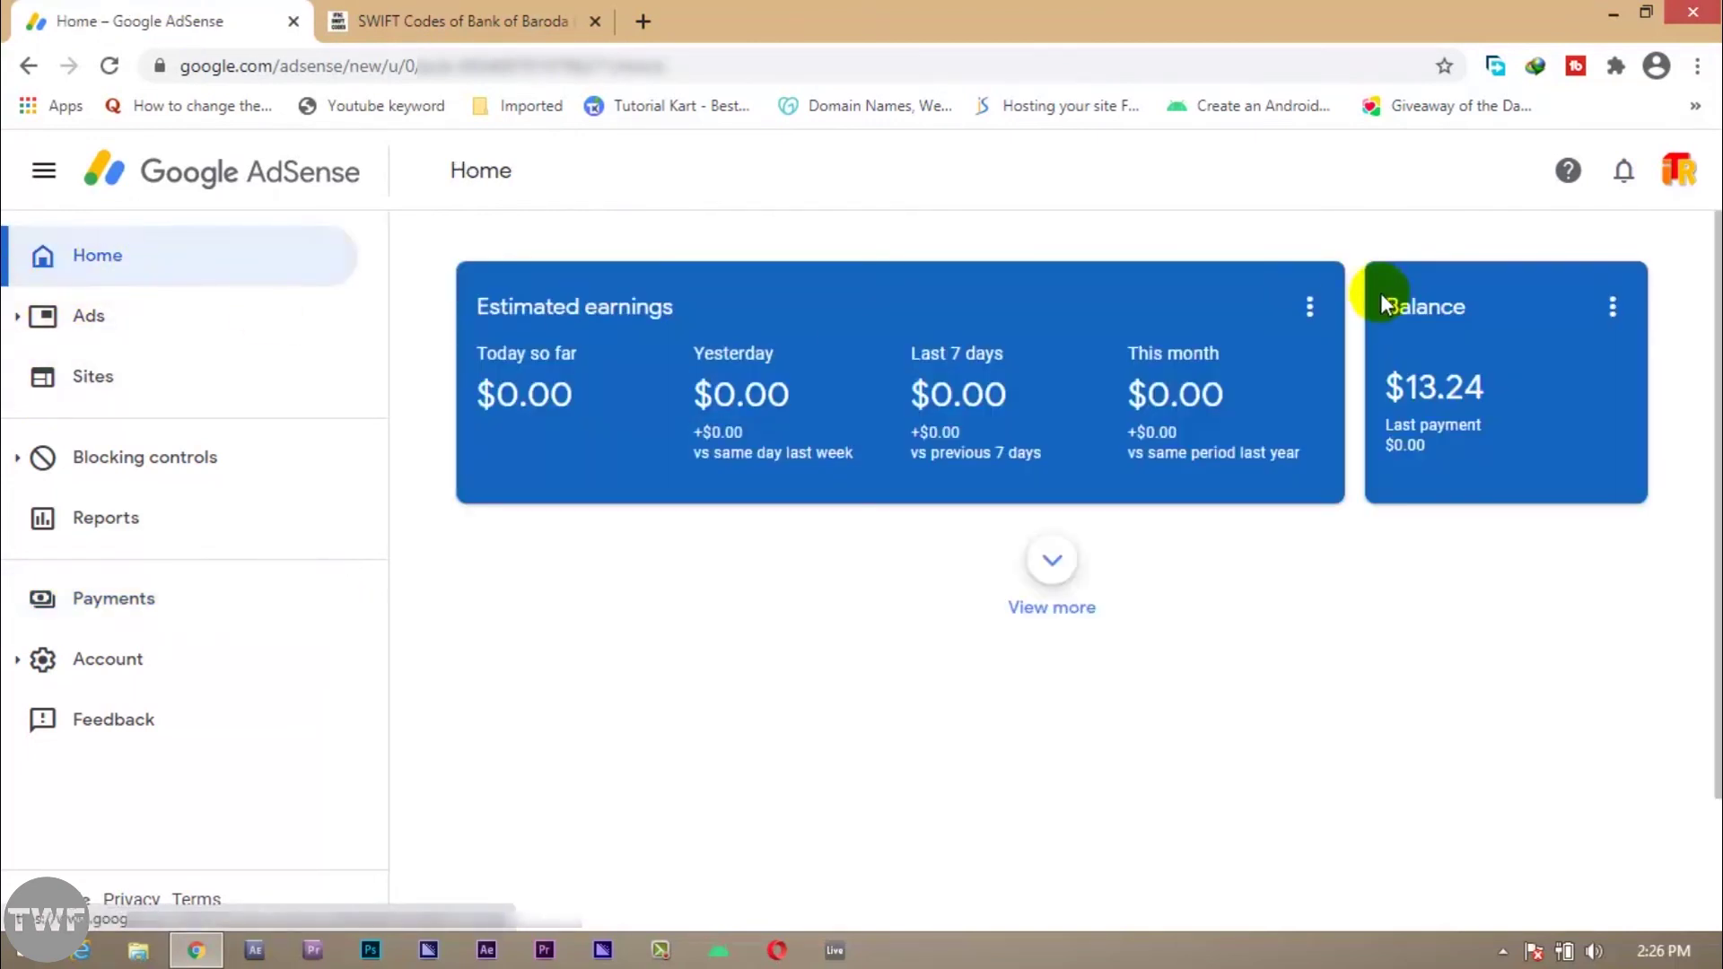
left_click(127, 599)
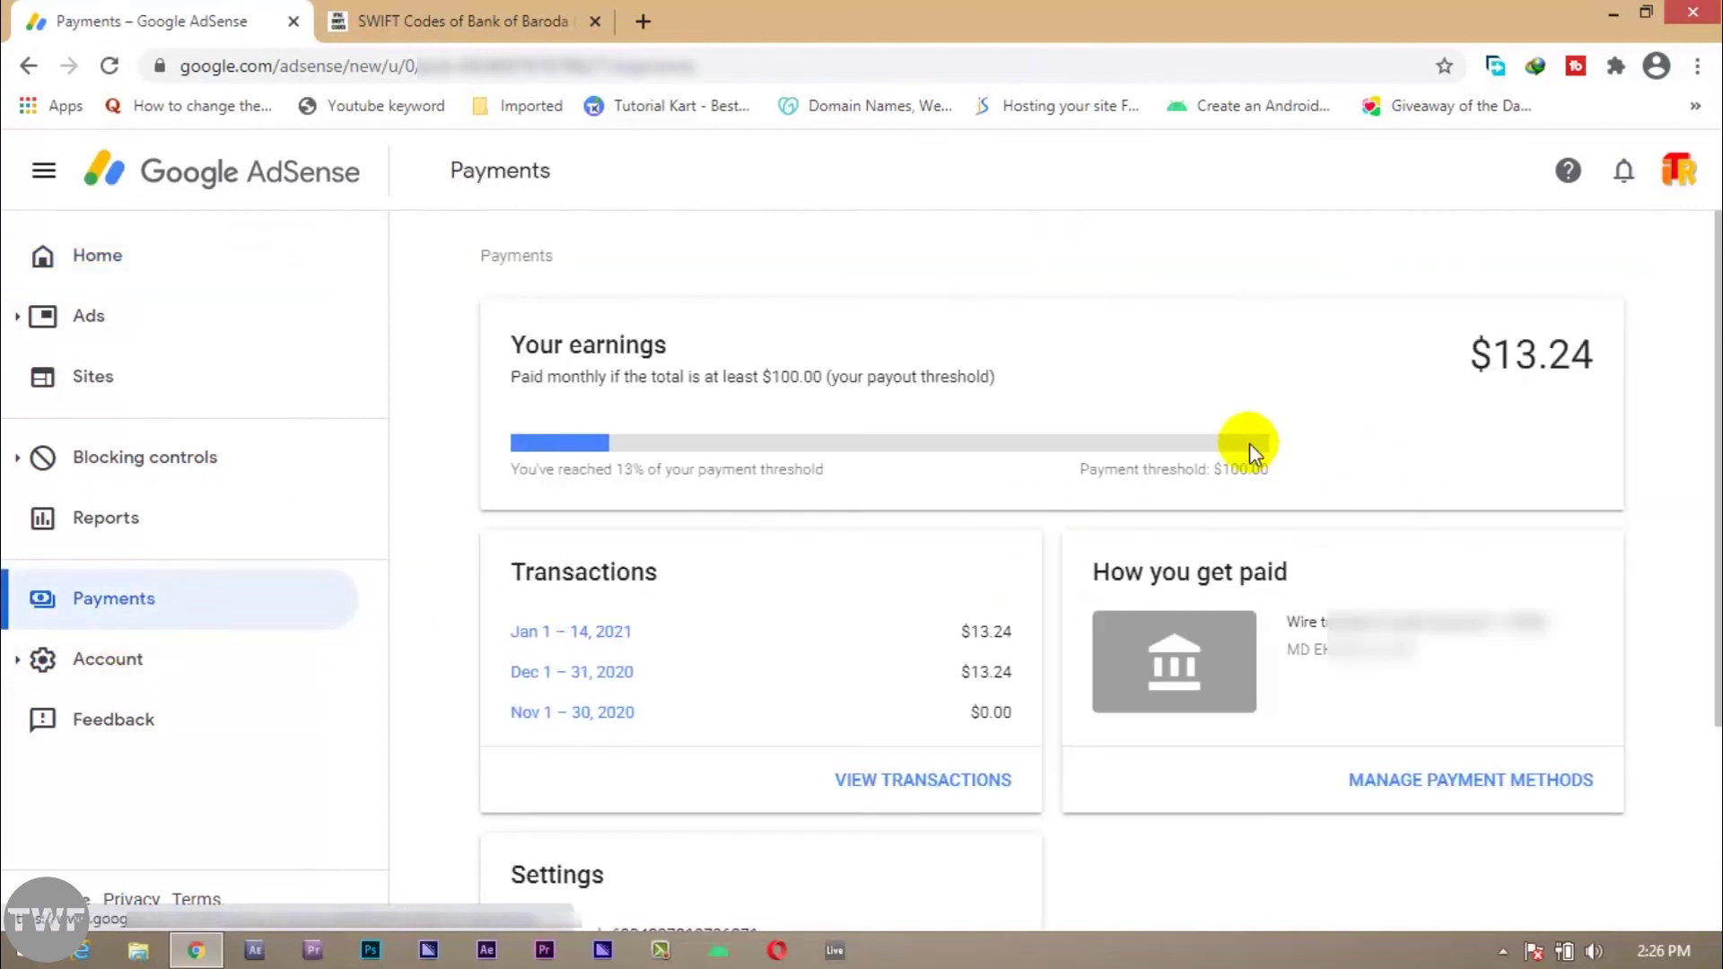